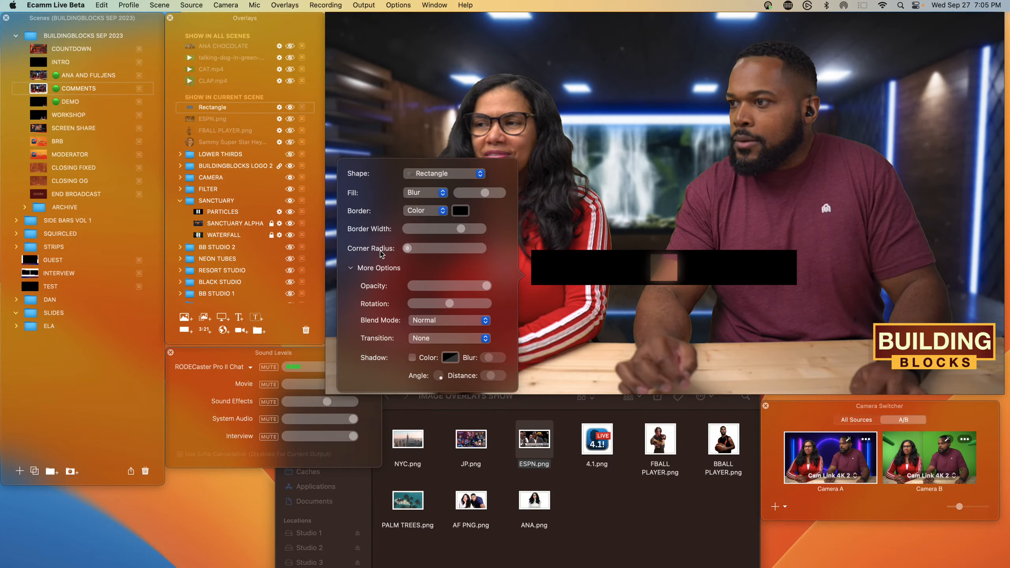
# Step: Change the rectangle overlay's fill from Blur to a solid Color and set its border to None
pyautogui.moveTo(575, 262)
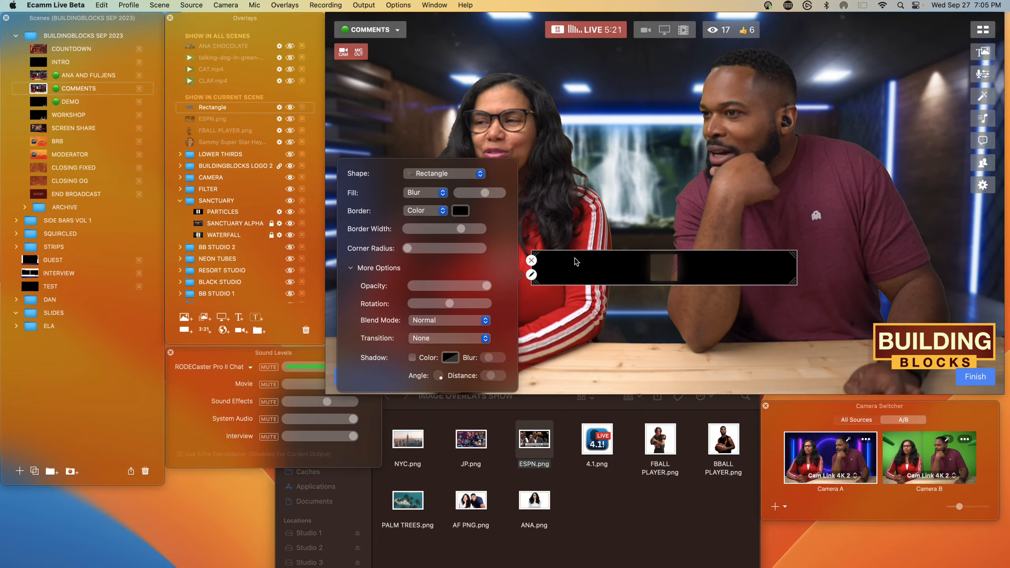
pyautogui.click(434, 197)
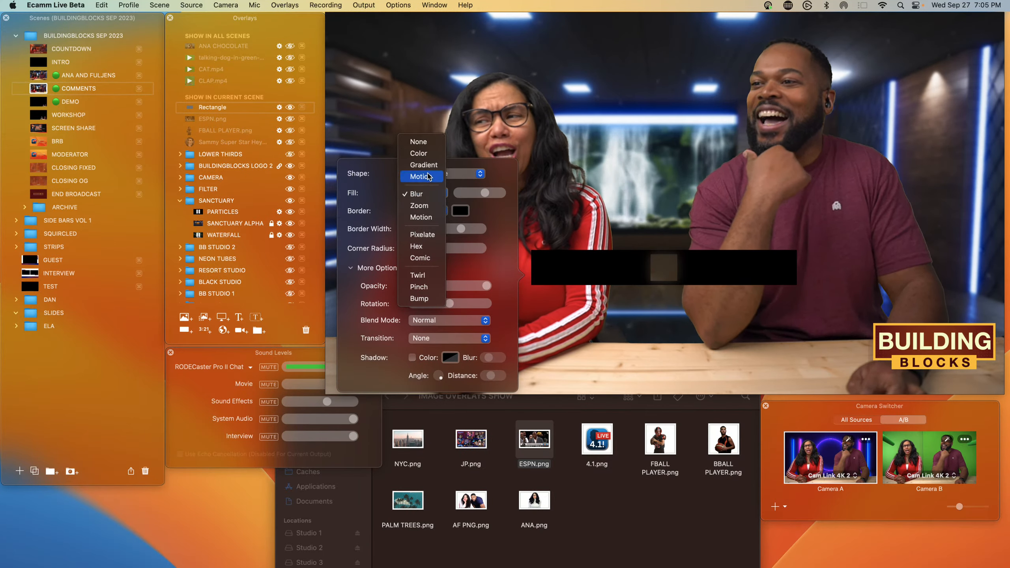
pyautogui.click(423, 161)
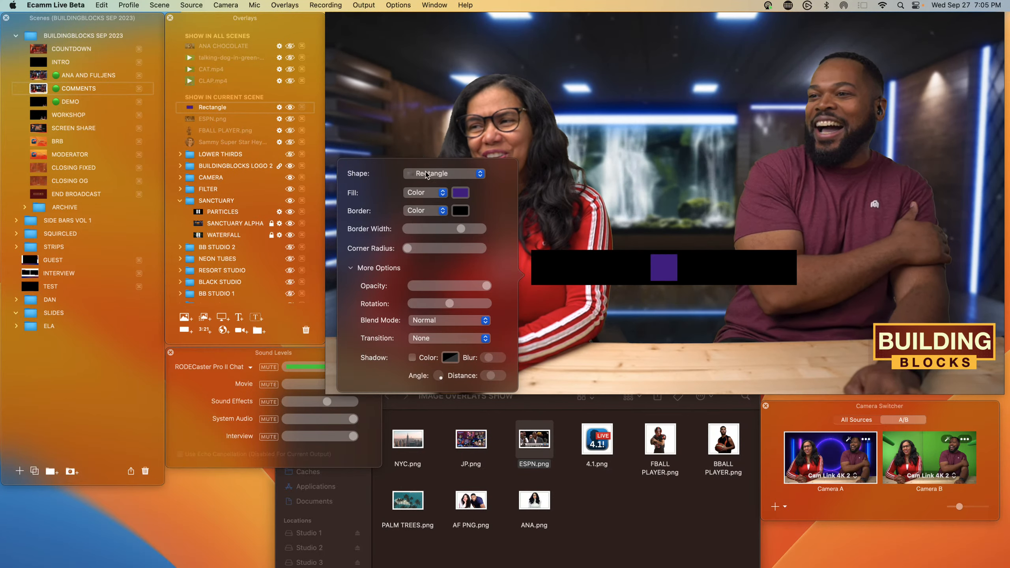
pyautogui.click(422, 210)
pyautogui.click(420, 202)
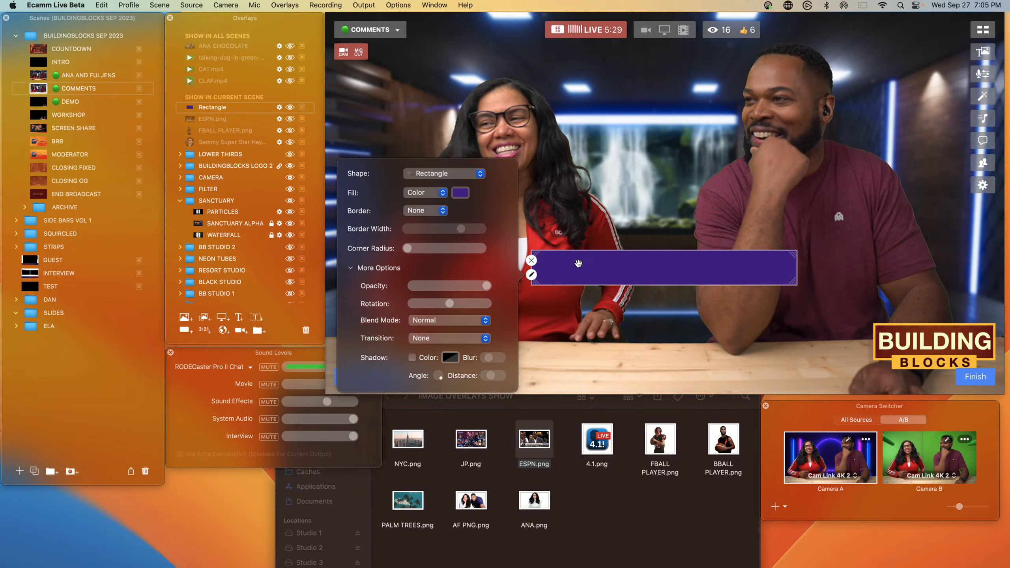
# Step: Move and stretch the rectangle into a bar spanning the bottom of the video frame
pyautogui.click(532, 275)
pyautogui.moveTo(563, 275); pyautogui.dragTo(357, 338)
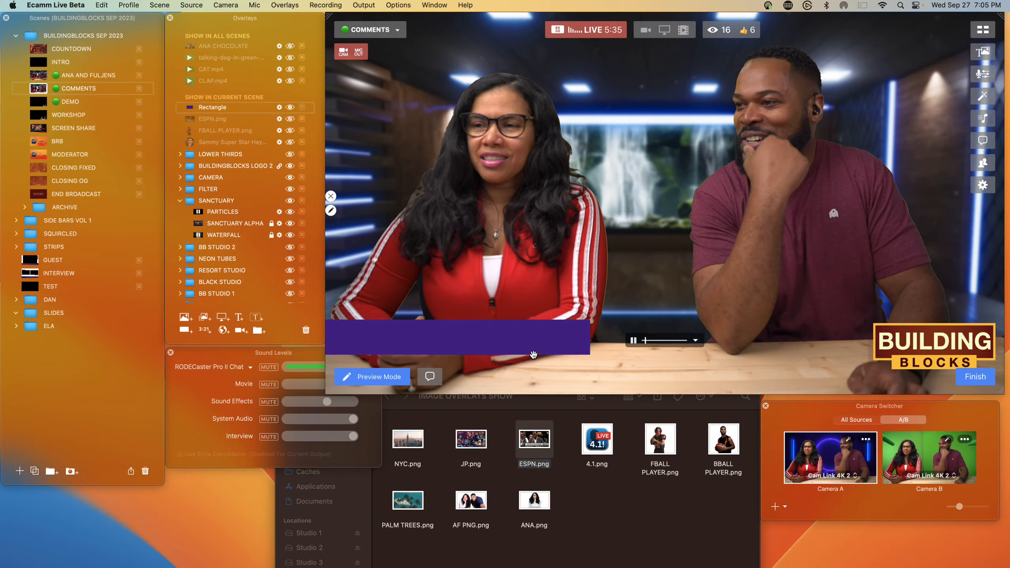
pyautogui.moveTo(590, 354); pyautogui.dragTo(1004, 394)
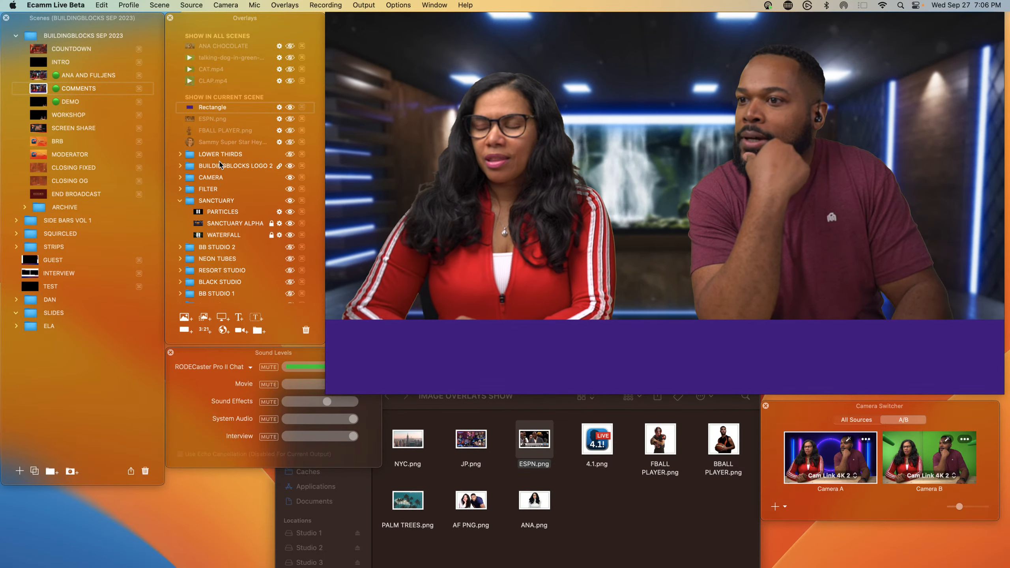
# Step: Move the BUILDINGBLOCKS LOGO 2 layer above the rectangle and raise the bar's top edge slightly
pyautogui.moveTo(221, 166); pyautogui.dragTo(228, 105)
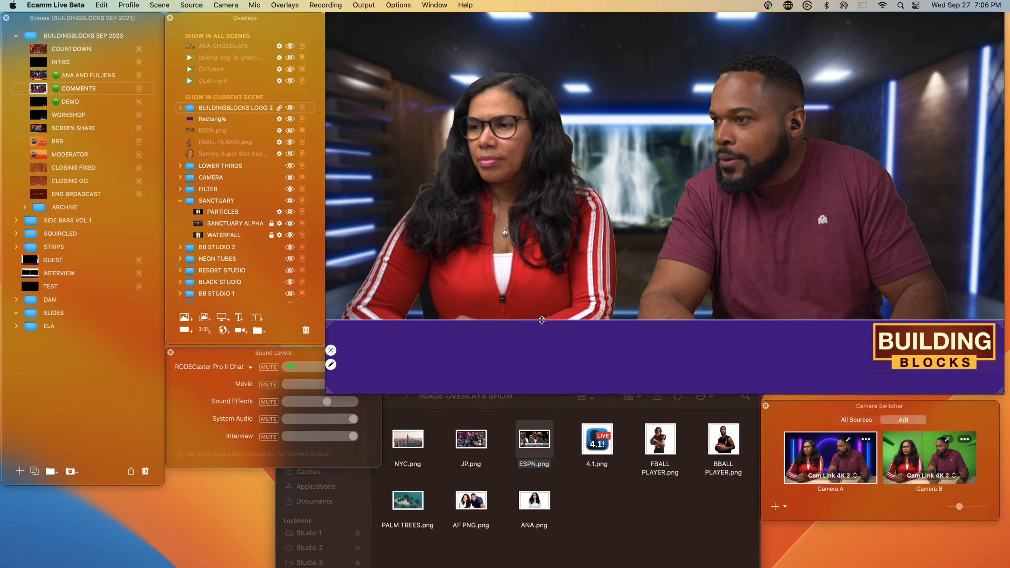
pyautogui.moveTo(541, 320); pyautogui.dragTo(540, 303)
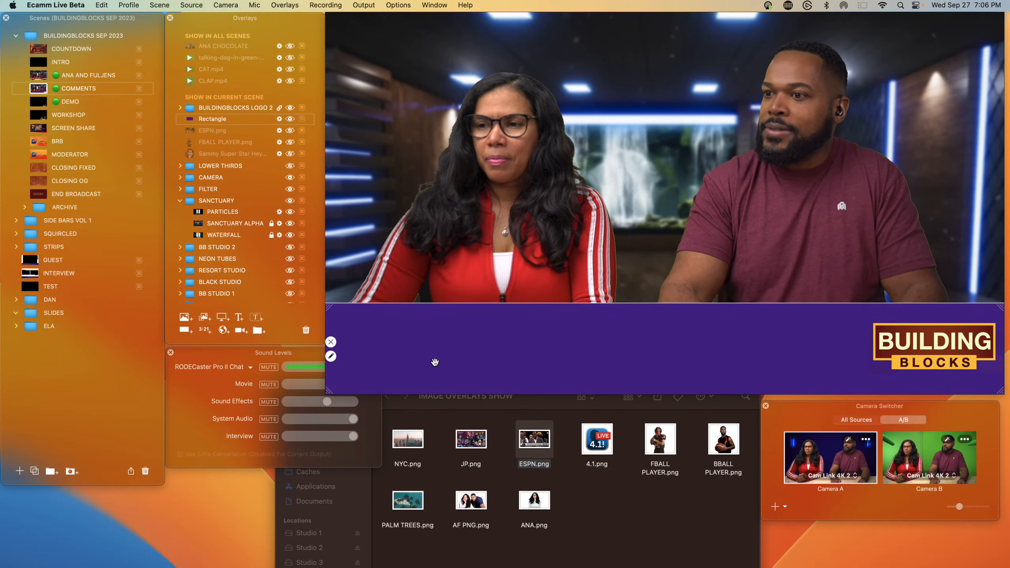
# Step: Change the rectangle's fill color to red using a swatch from the color picker
pyautogui.click(331, 356)
pyautogui.click(261, 275)
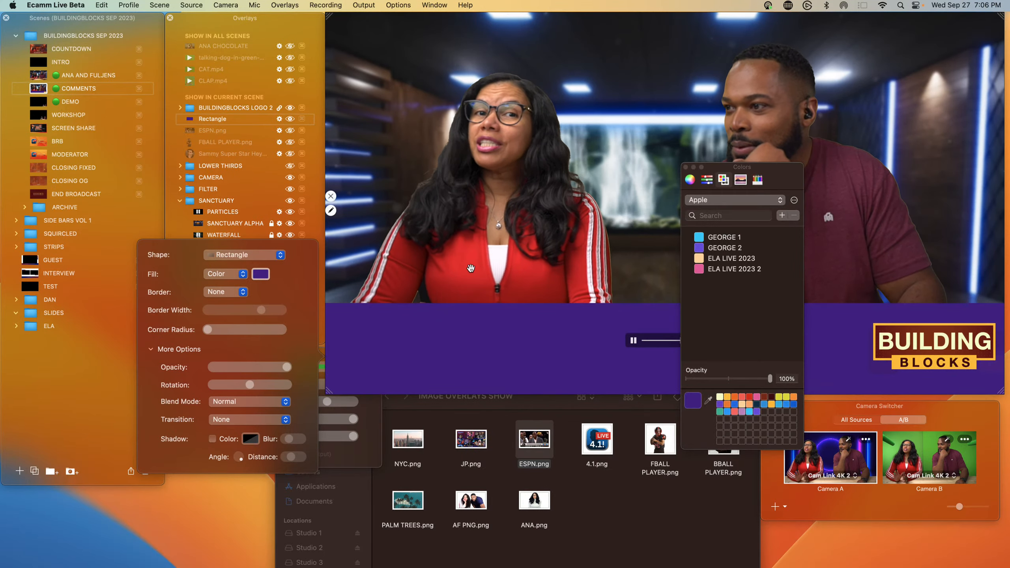
pyautogui.click(757, 179)
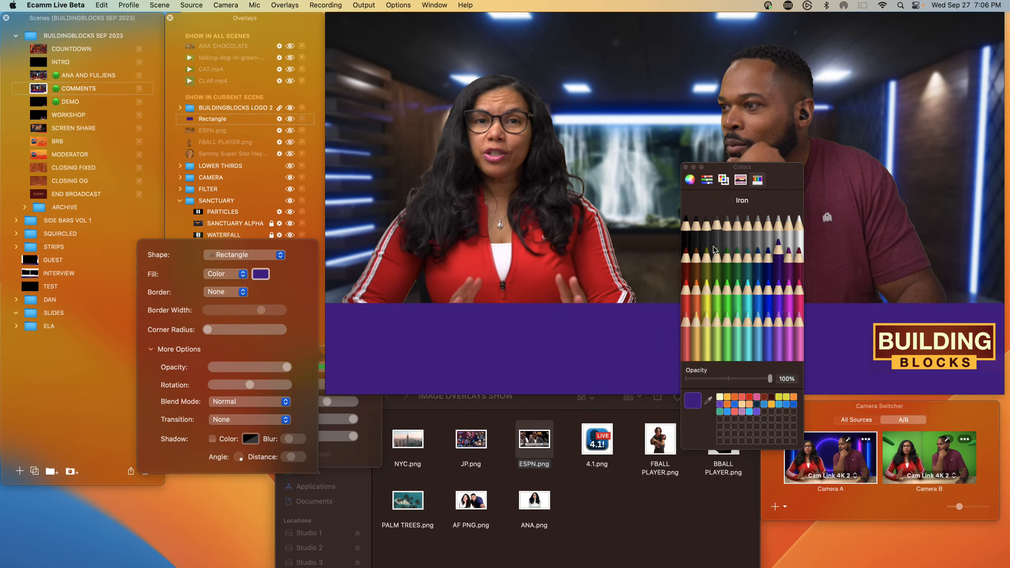
pyautogui.click(748, 397)
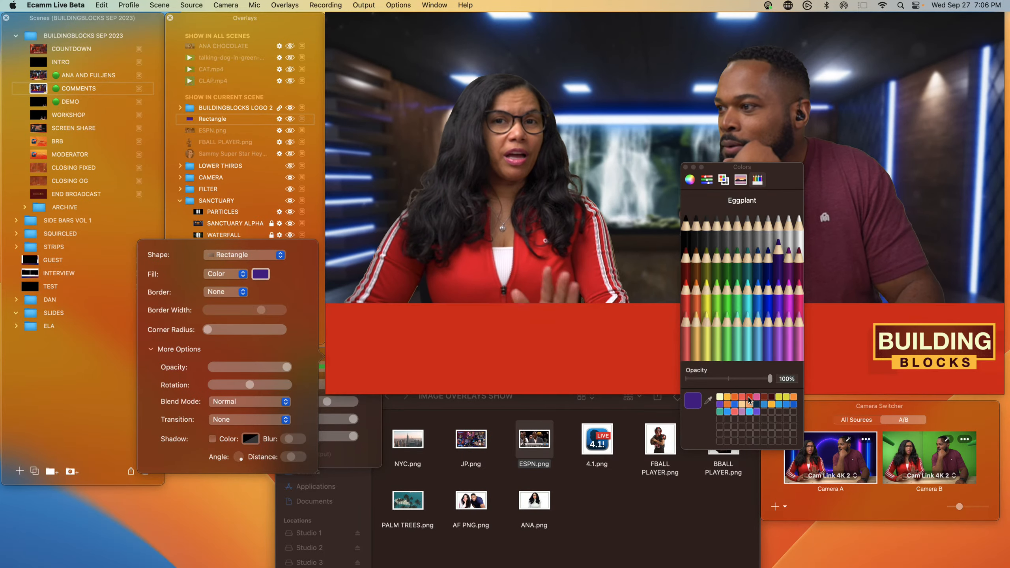
pyautogui.click(685, 167)
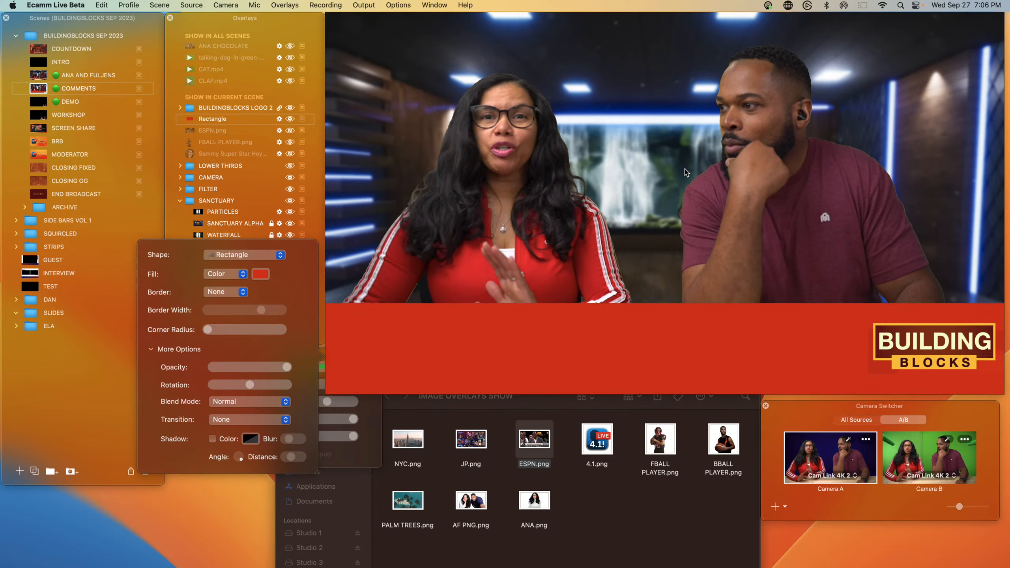
pyautogui.click(430, 434)
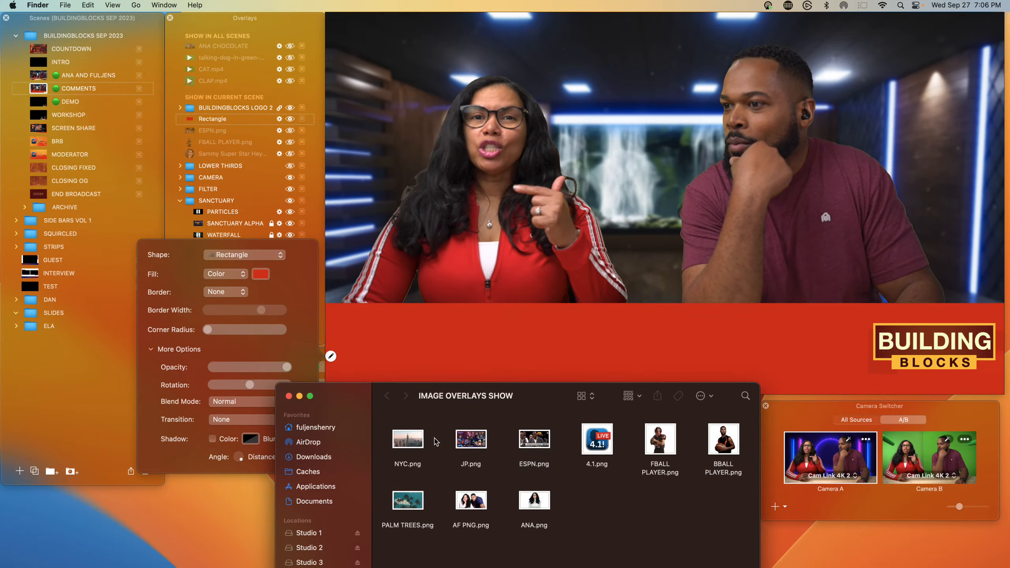
pyautogui.click(395, 366)
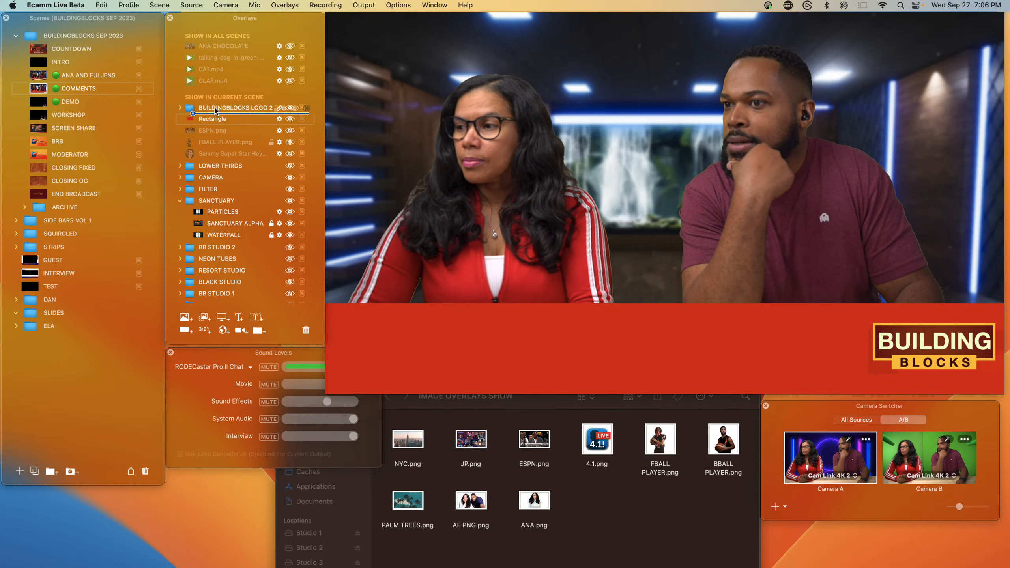
# Step: Move FBALL PLAYER.png to the top of the overlay list, show it, and position it over the bar's left end
pyautogui.moveTo(215, 110); pyautogui.dragTo(214, 107)
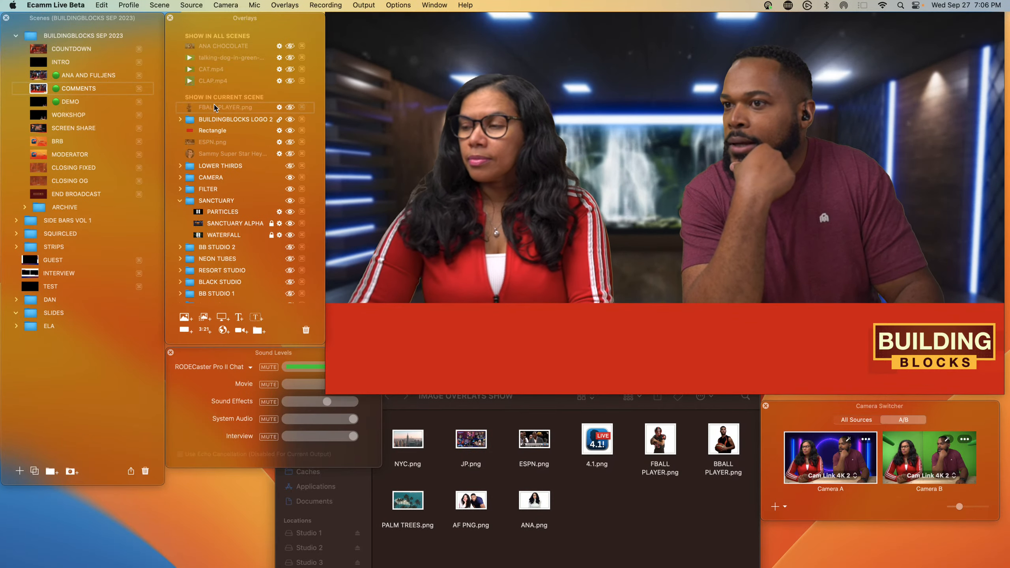
pyautogui.click(289, 107)
pyautogui.moveTo(439, 296)
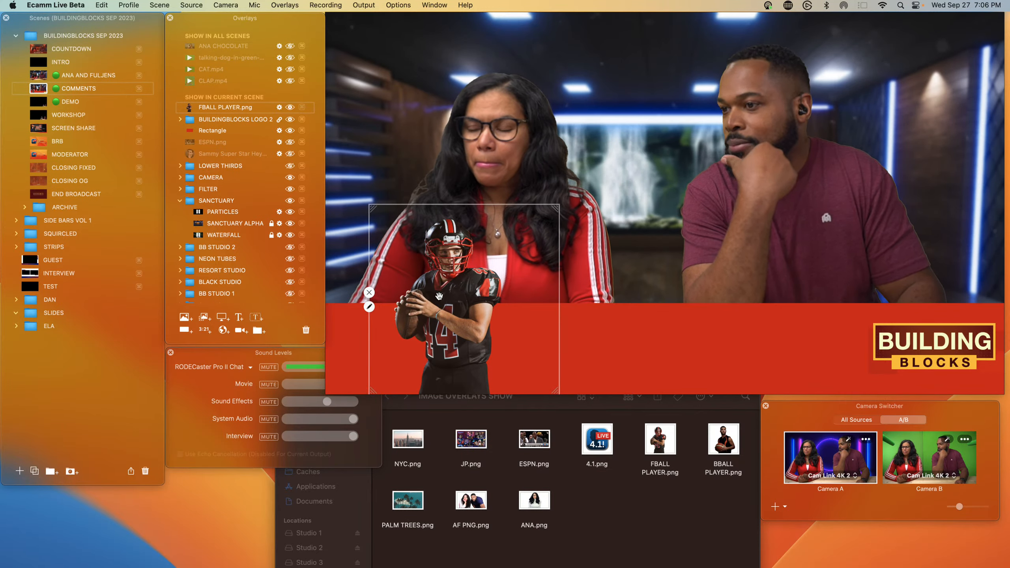
pyautogui.moveTo(439, 296); pyautogui.dragTo(411, 297)
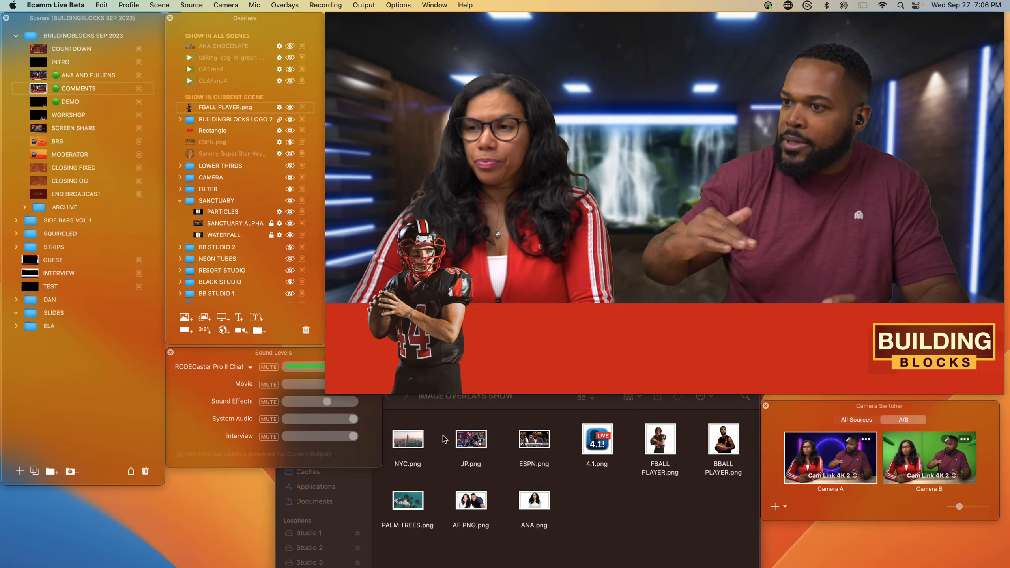
# Step: Enable a shadow on the football player image overlay
pyautogui.moveTo(384, 315)
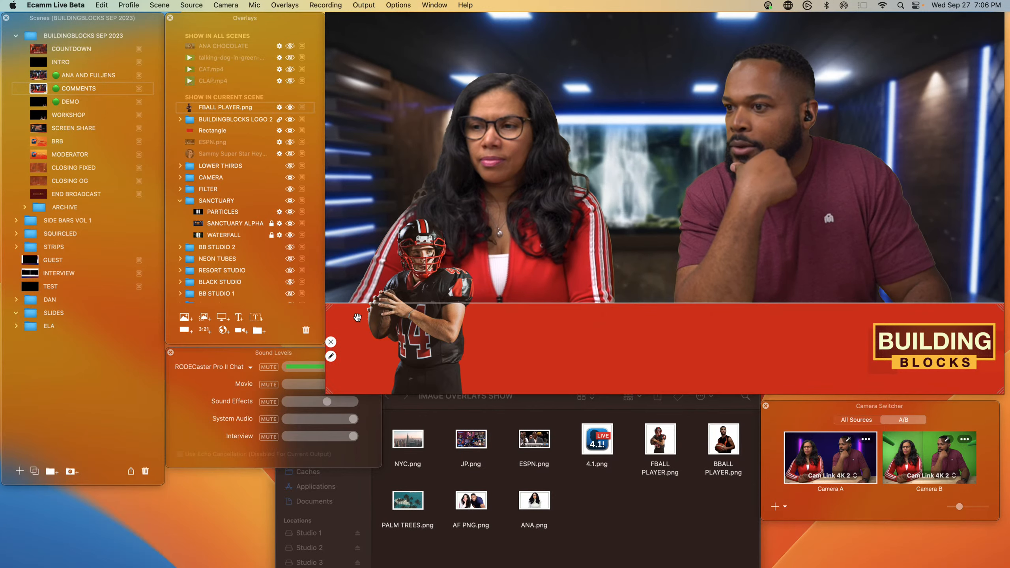
pyautogui.doubleClick(389, 325)
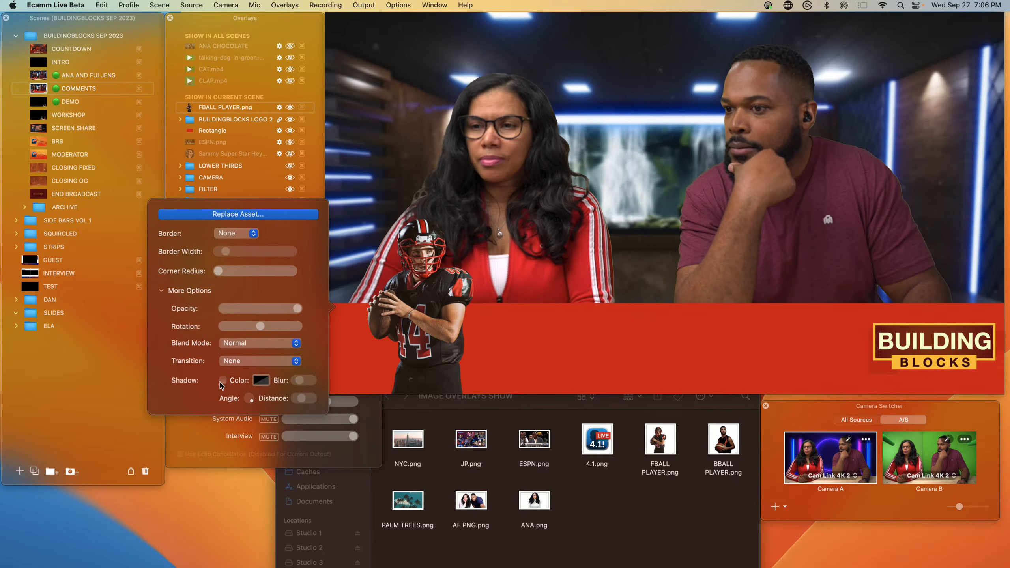
pyautogui.click(222, 380)
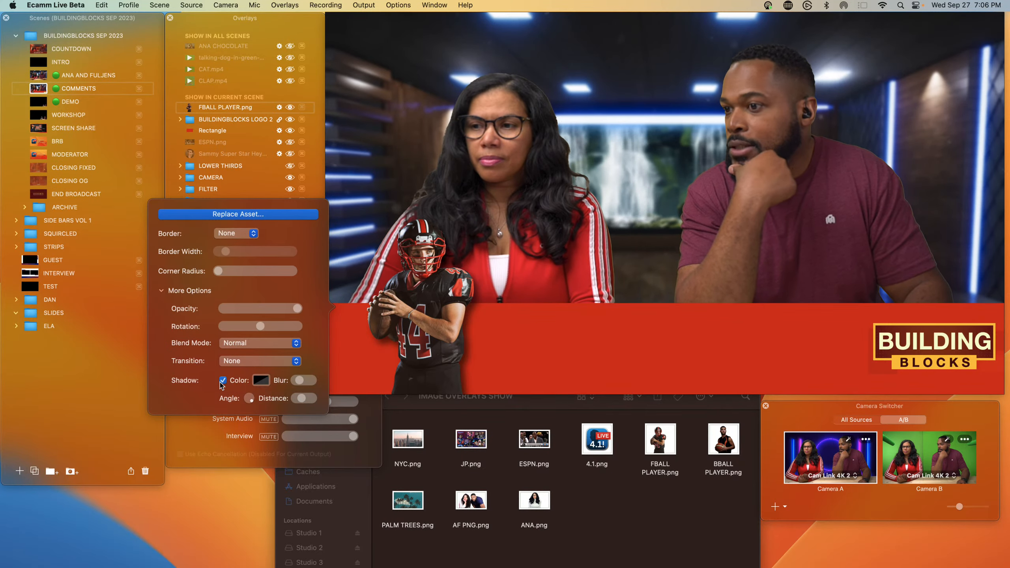
pyautogui.click(378, 361)
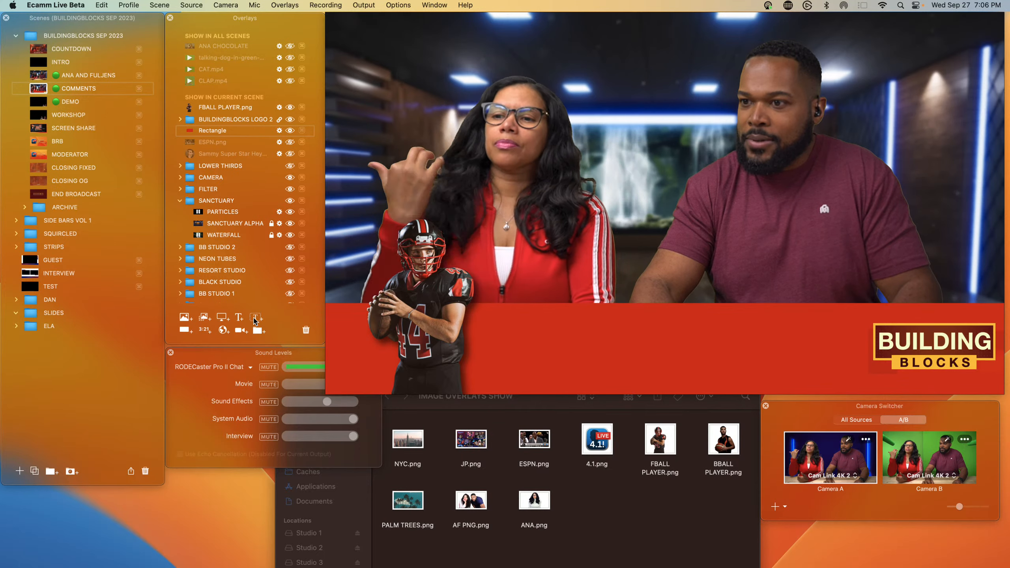
# Step: Add a text overlay reading "WEEK 4: WHO'S IN, WHO'S OUT?" and place it on the red bar
pyautogui.click(240, 318)
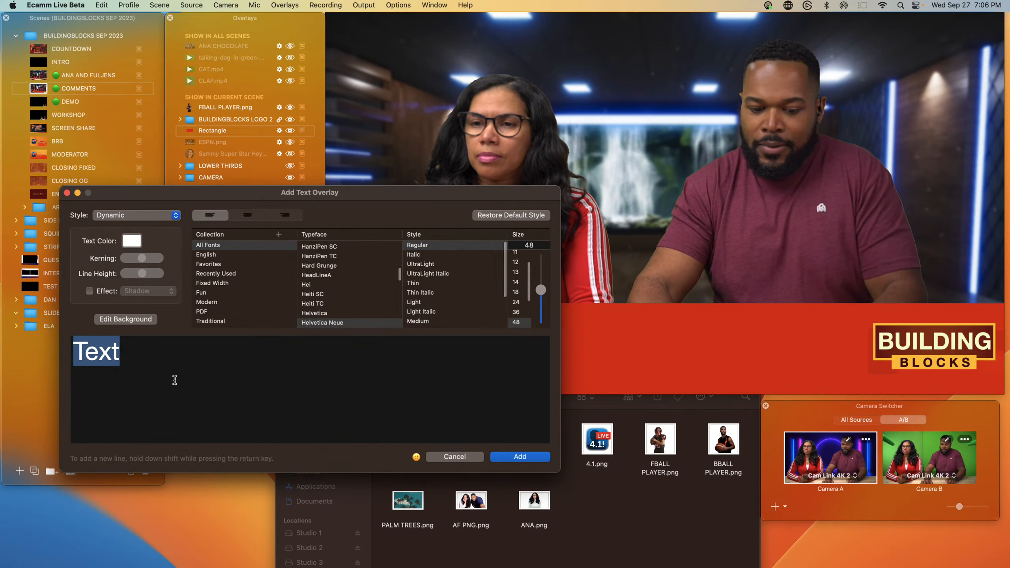
pyautogui.write('WEE')
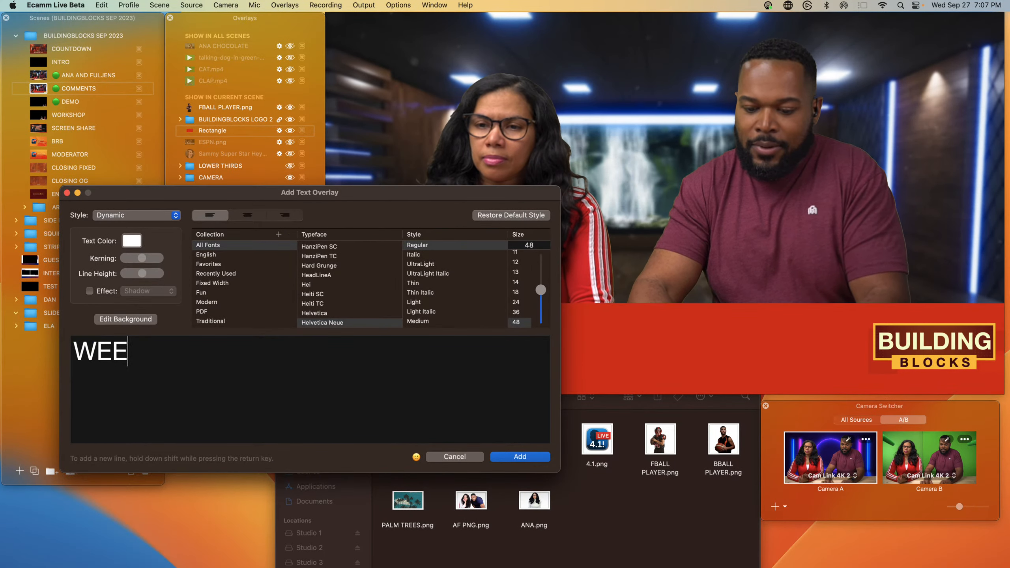
pyautogui.write('K 4: WHO’S IN')
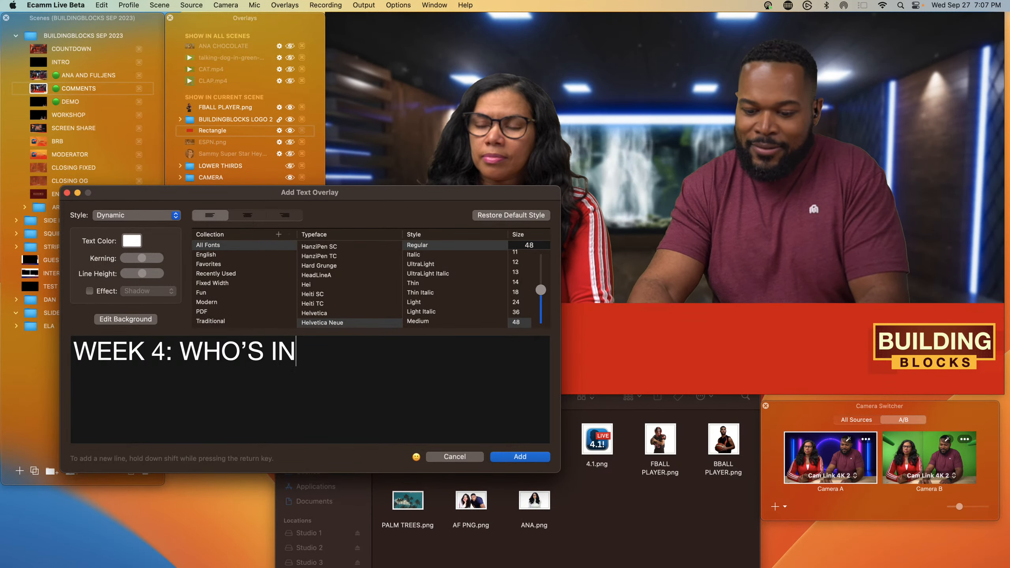
pyautogui.write(', WHO’S O')
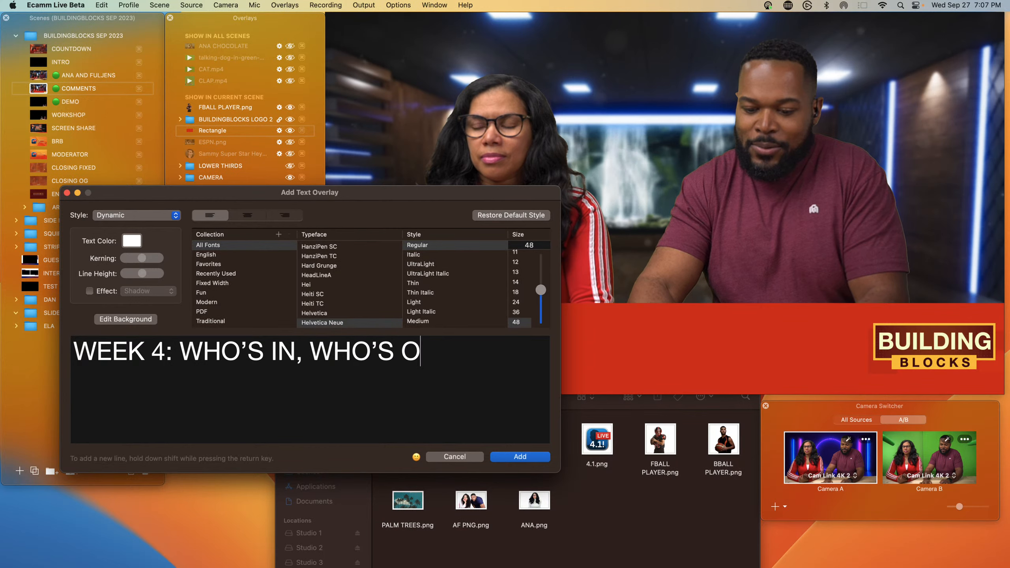
pyautogui.write('UT?')
pyautogui.press('Return')
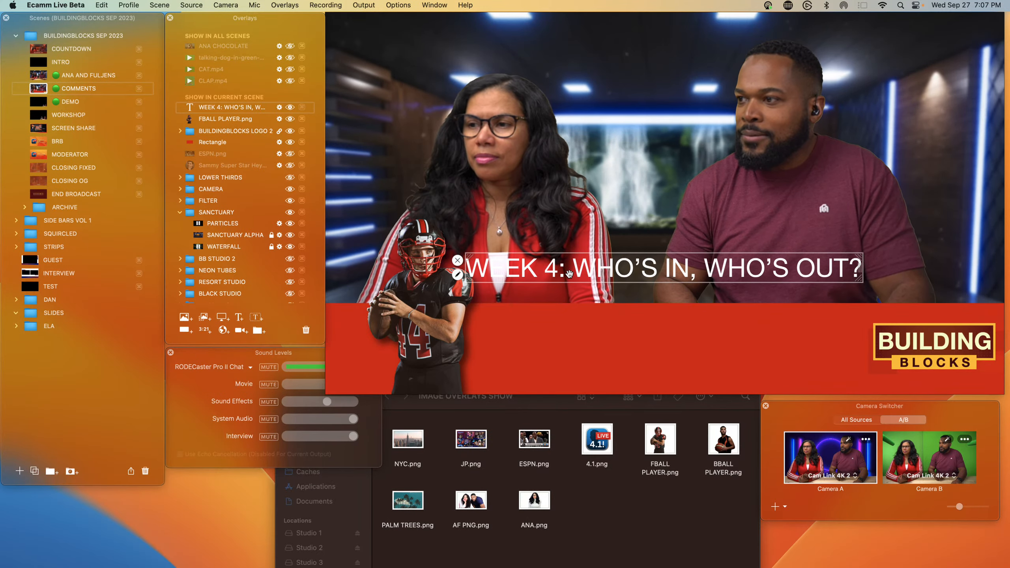
pyautogui.moveTo(569, 274); pyautogui.dragTo(574, 352)
pyautogui.moveTo(564, 553)
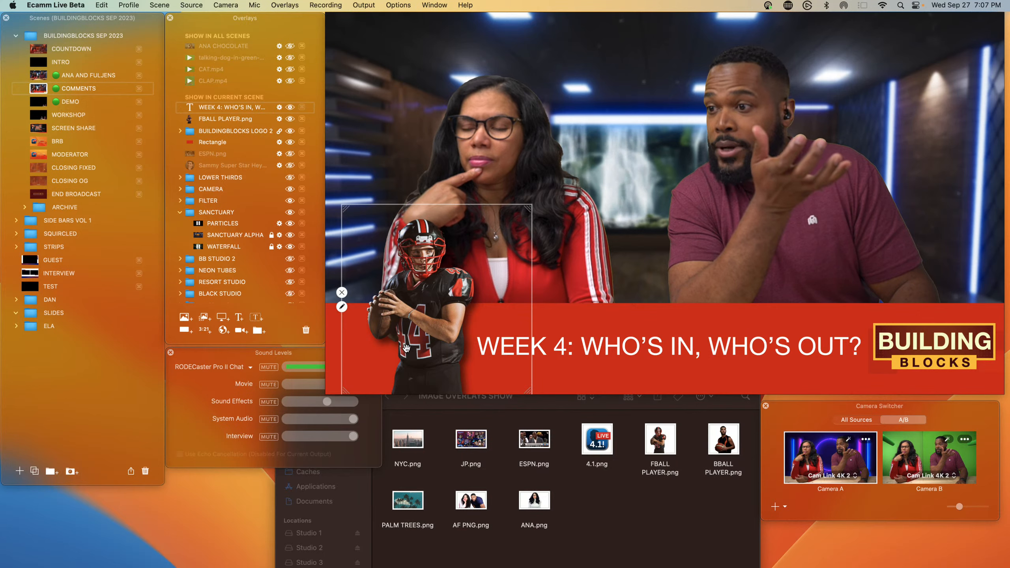
# Step: Try a yellow shadow color on the football player image
pyautogui.click(341, 306)
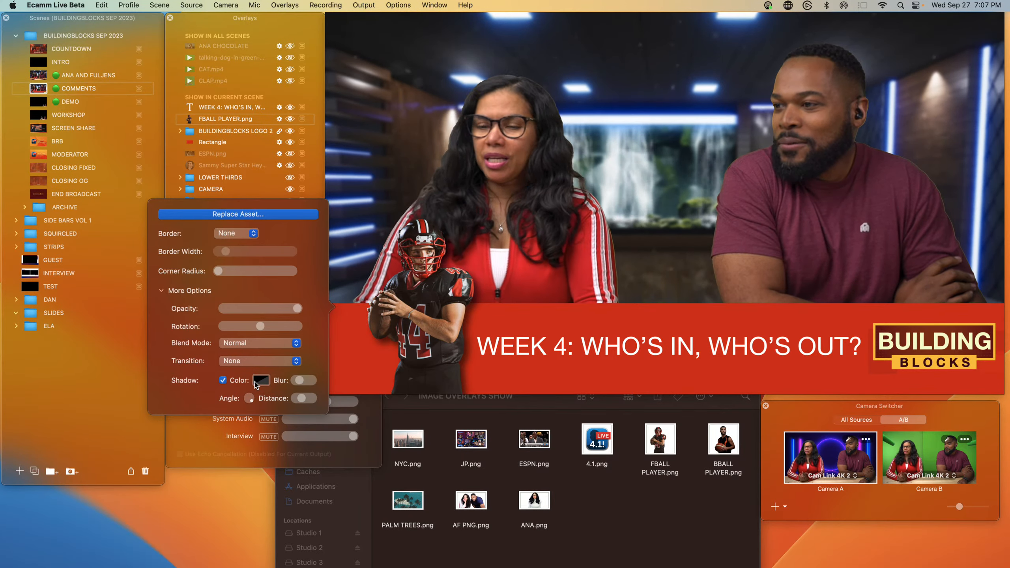
pyautogui.click(256, 382)
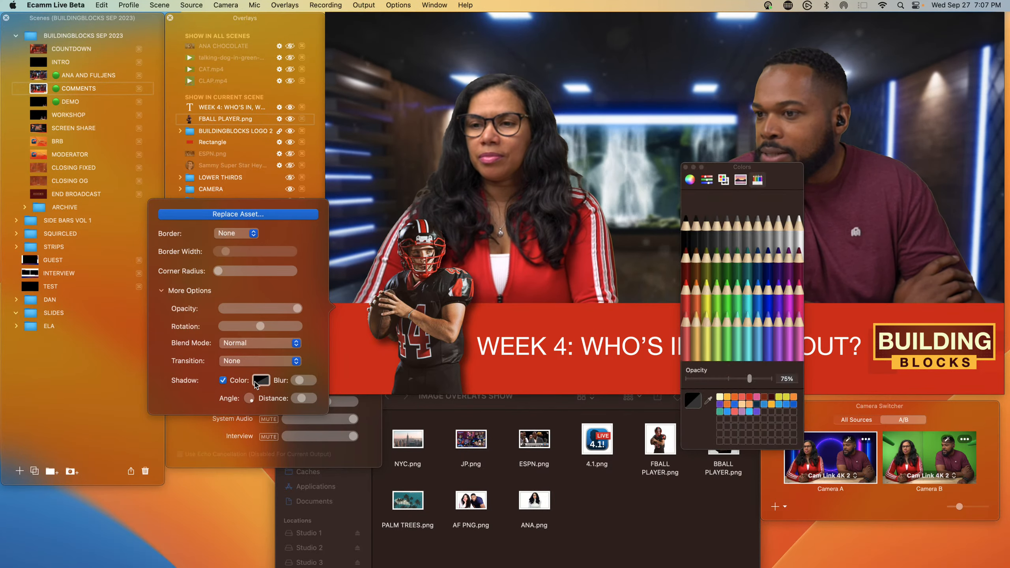
pyautogui.click(726, 397)
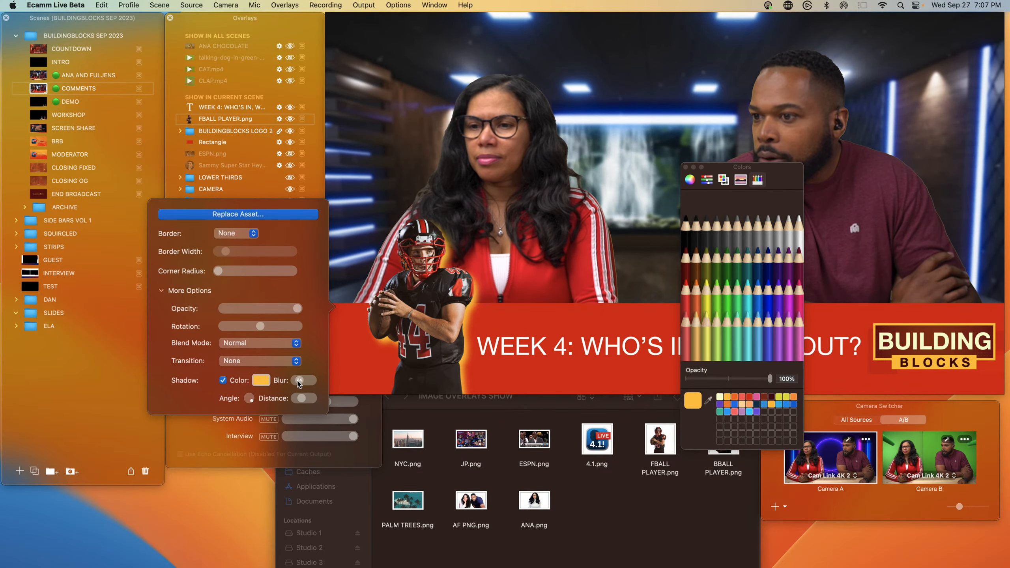
pyautogui.moveTo(296, 383); pyautogui.dragTo(249, 397)
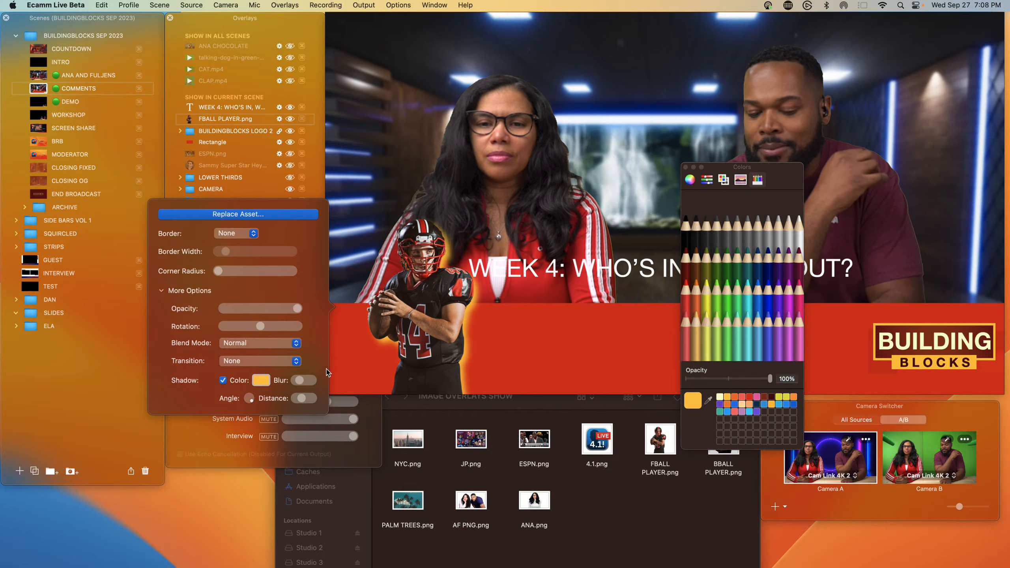
# Step: Set the player's shadow color back to black at 75% opacity
pyautogui.click(259, 382)
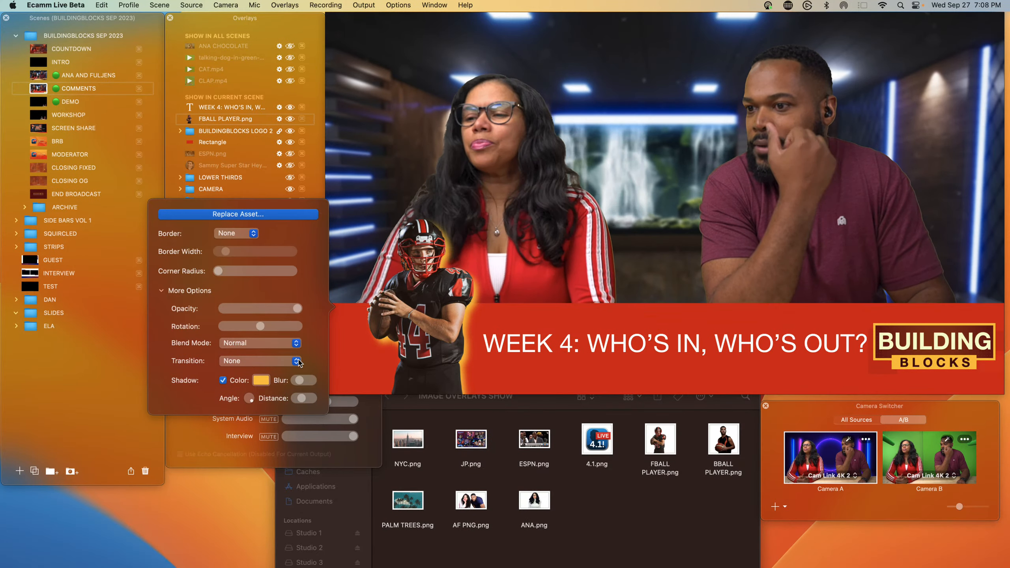
pyautogui.click(262, 380)
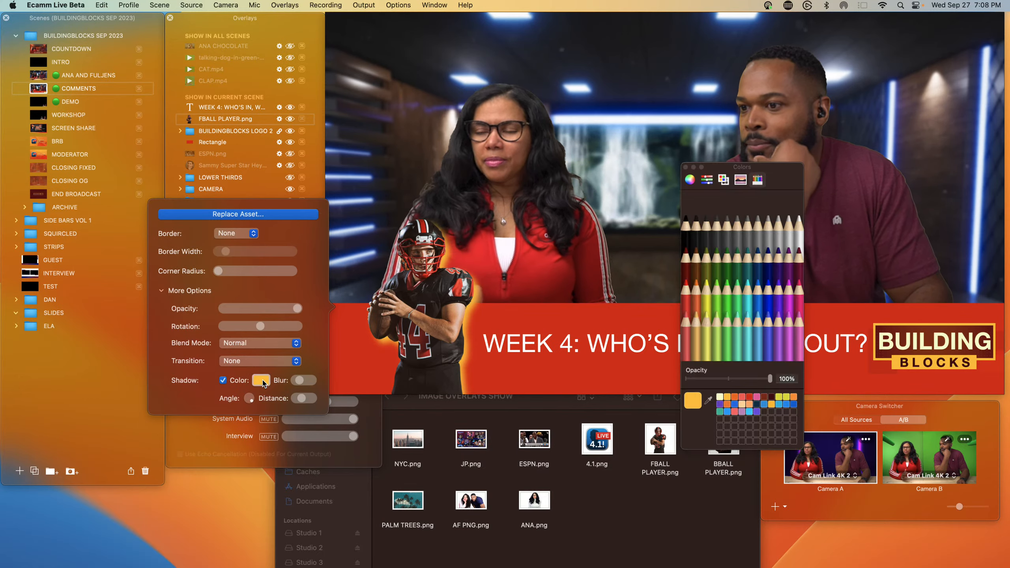
pyautogui.click(685, 232)
pyautogui.moveTo(769, 379); pyautogui.dragTo(744, 378)
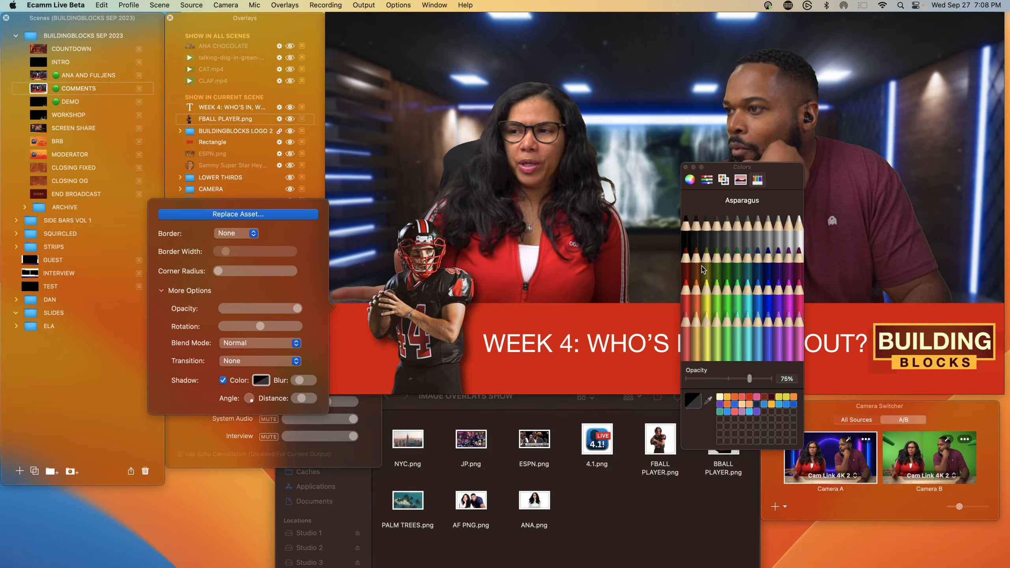
pyautogui.click(649, 164)
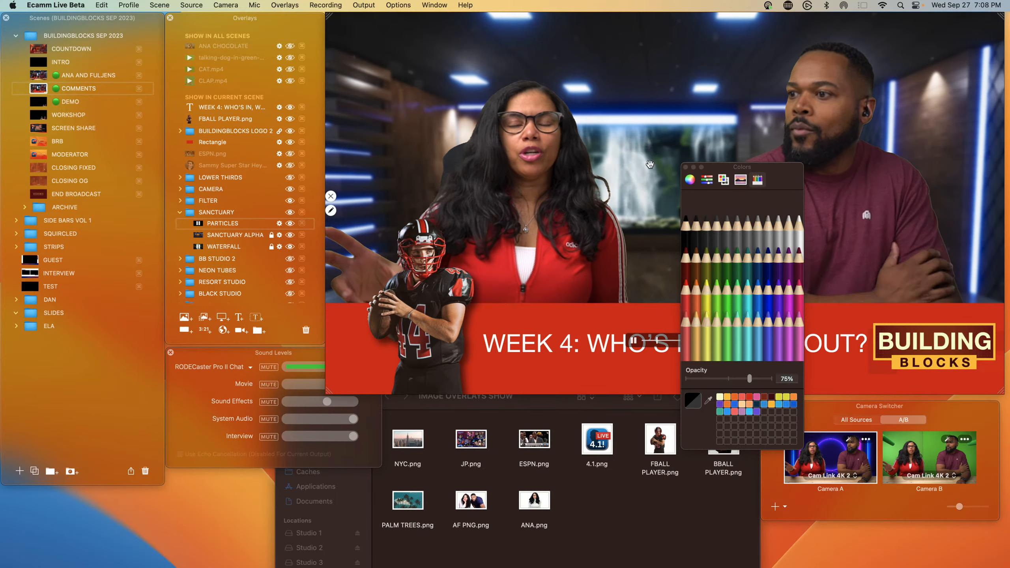
# Step: Nudge the title text slightly left and set its text color to yellow in the text editor
pyautogui.click(572, 356)
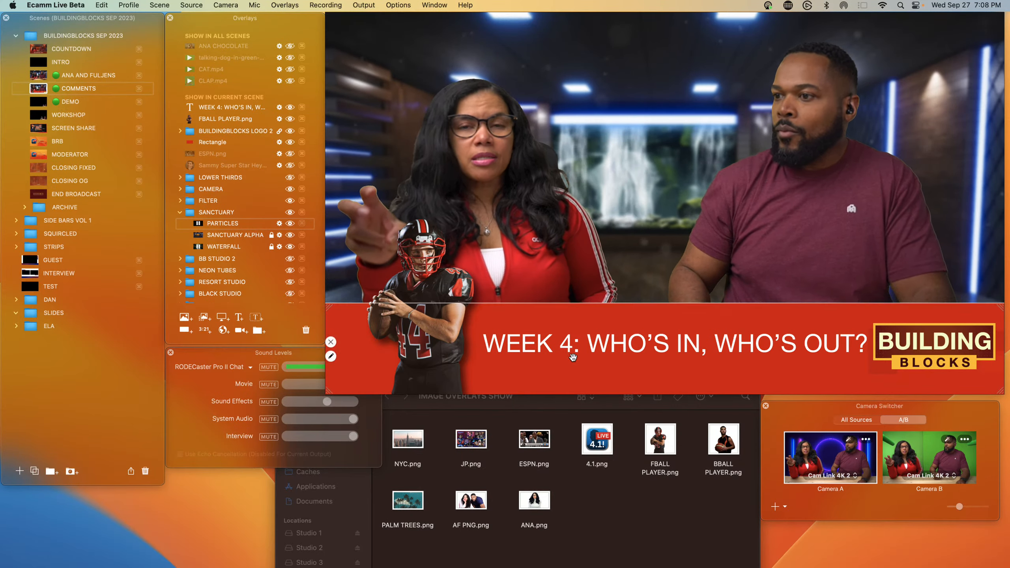
pyautogui.moveTo(571, 351); pyautogui.dragTo(566, 353)
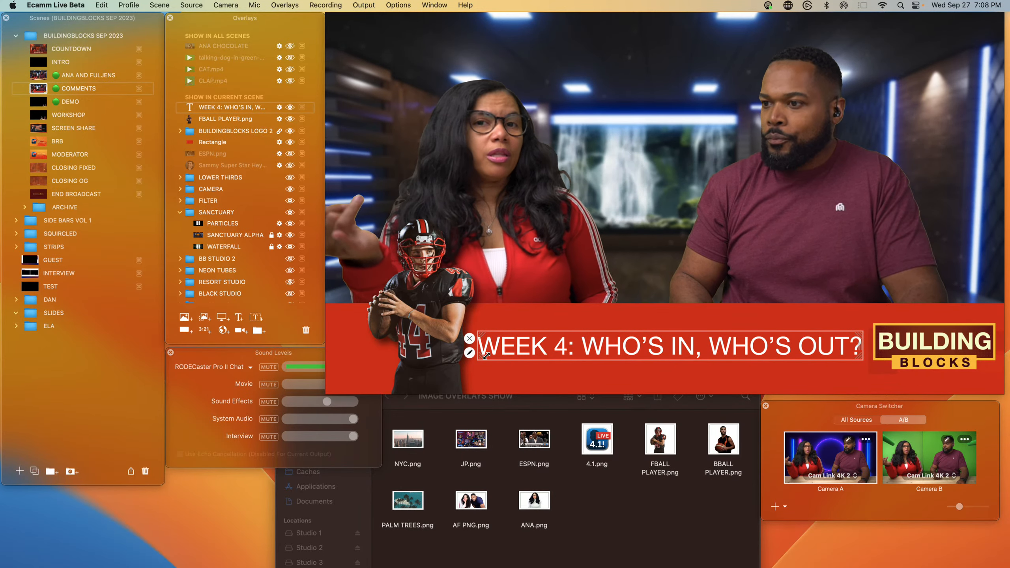
pyautogui.click(469, 352)
pyautogui.click(359, 225)
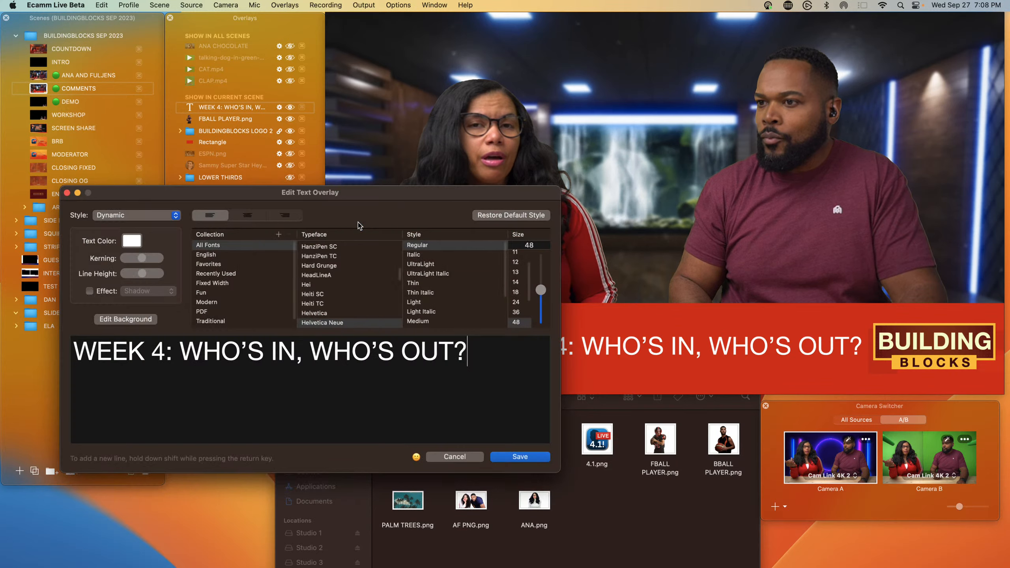
pyautogui.click(132, 246)
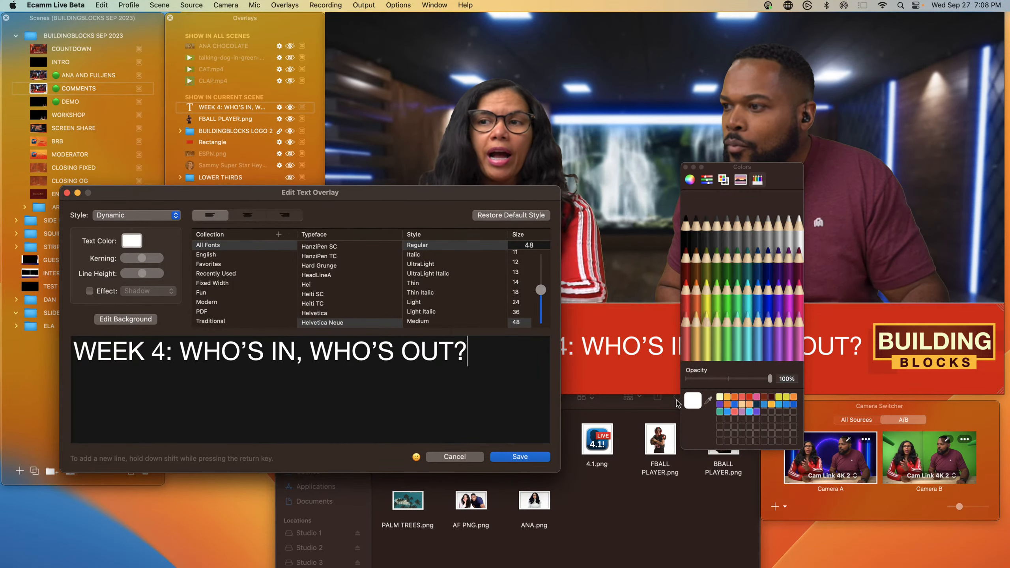
pyautogui.click(726, 399)
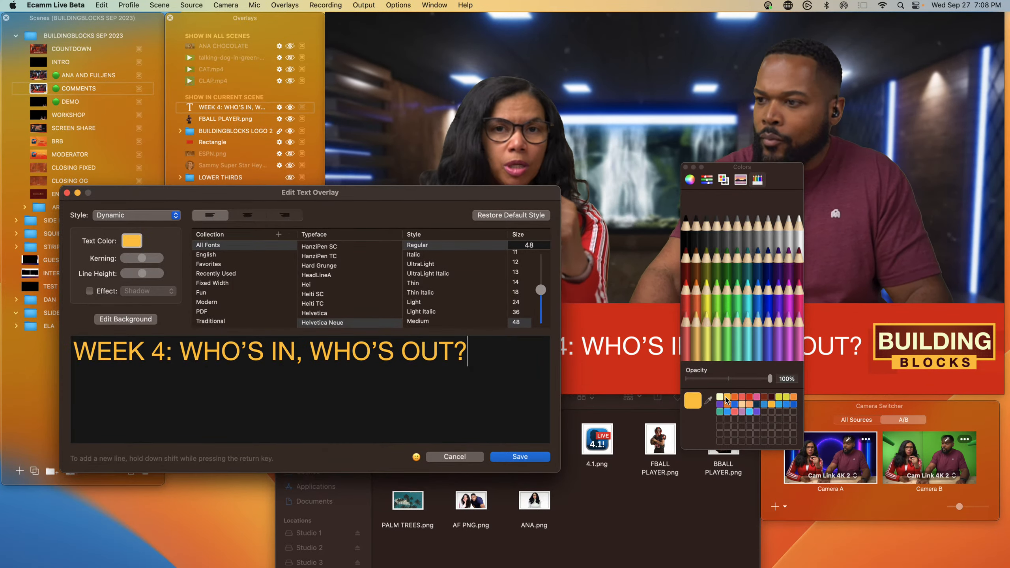
pyautogui.press('Return')
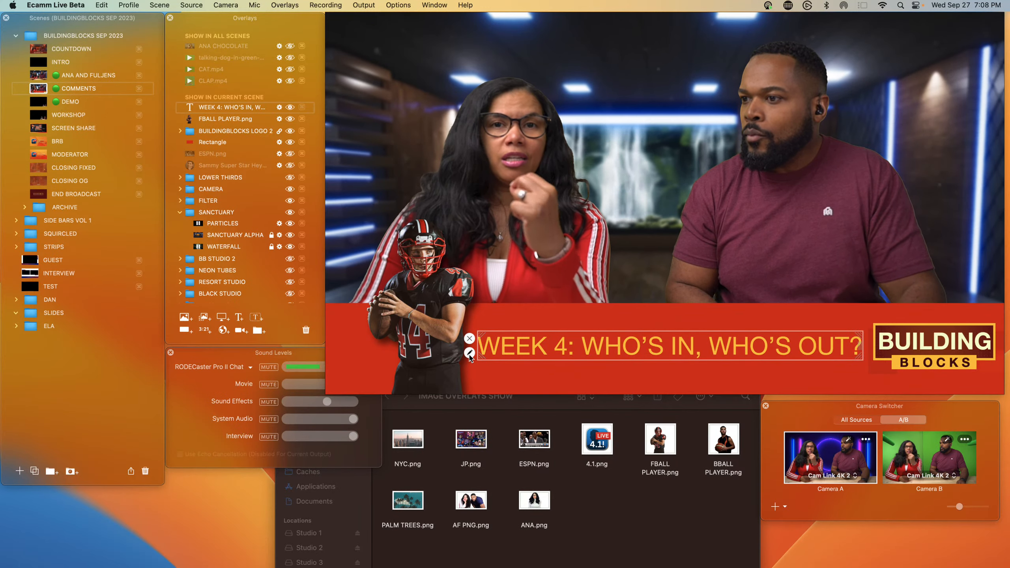
# Step: Enable a shadow on the title text overlay
pyautogui.click(469, 353)
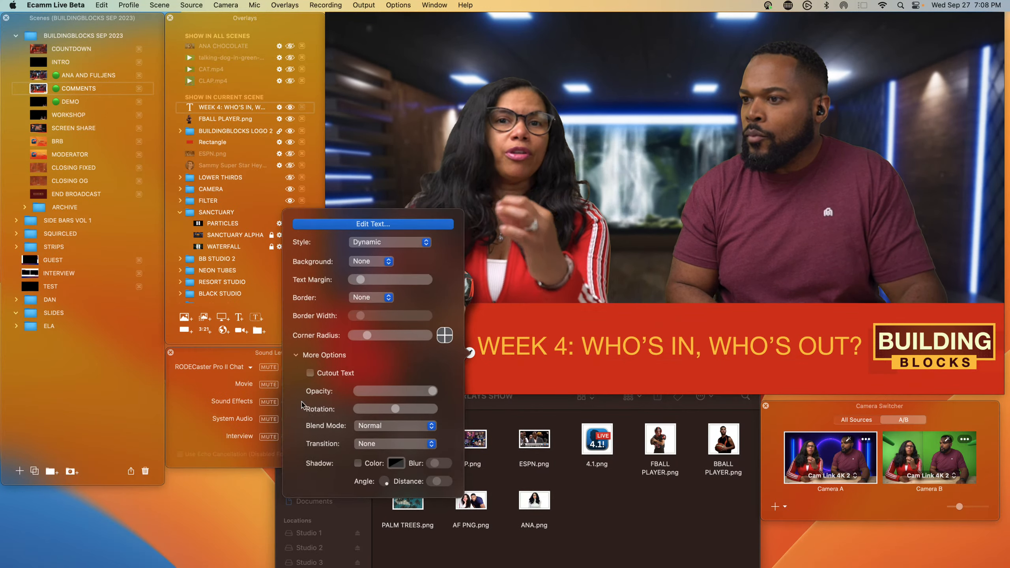
pyautogui.click(357, 462)
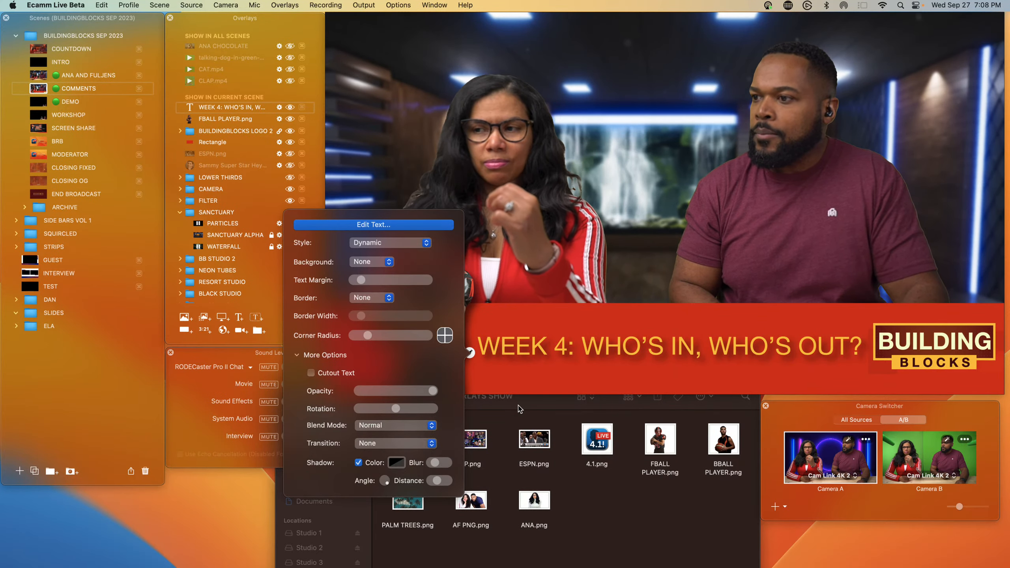
pyautogui.click(537, 384)
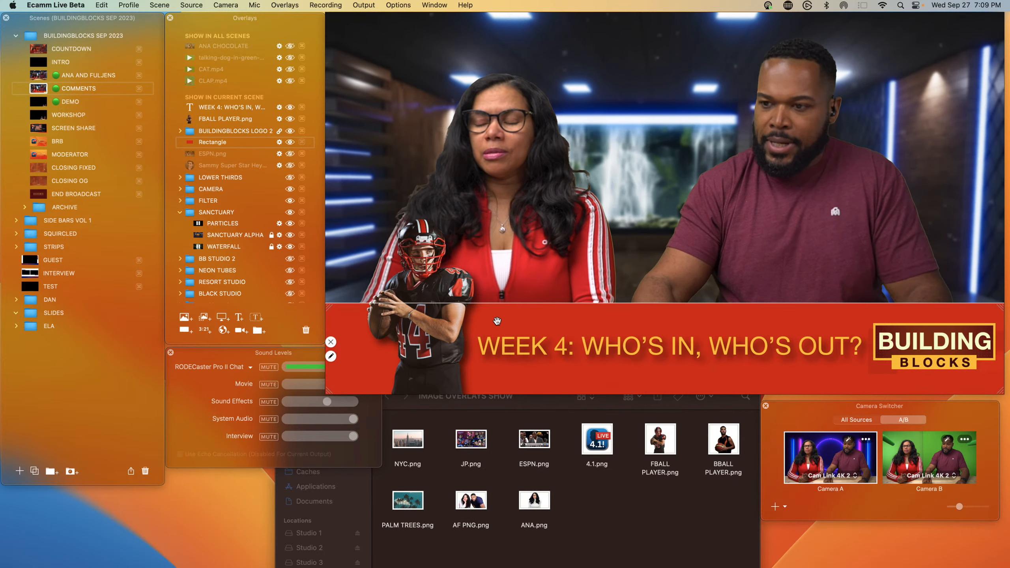
# Step: Add a new rectangle, resize it into a thin strip along the top edge of the red bar, and fill it yellow
pyautogui.click(184, 330)
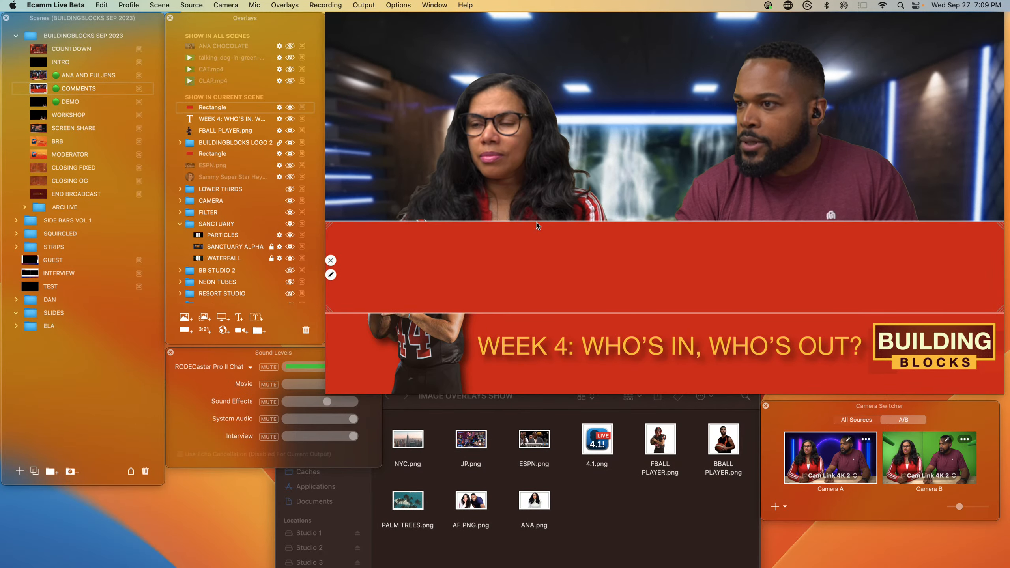
pyautogui.moveTo(538, 222); pyautogui.dragTo(528, 313)
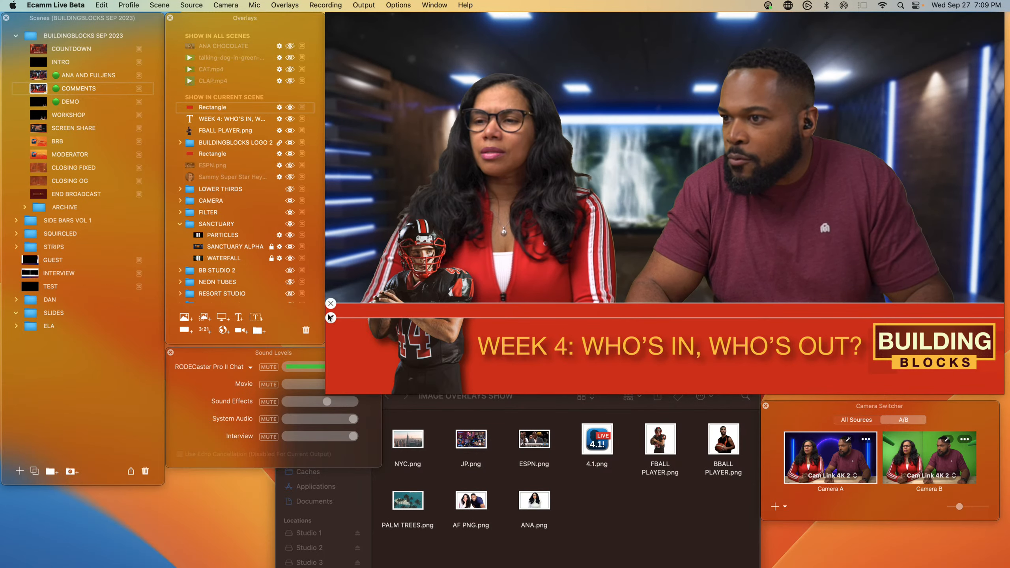
pyautogui.click(331, 317)
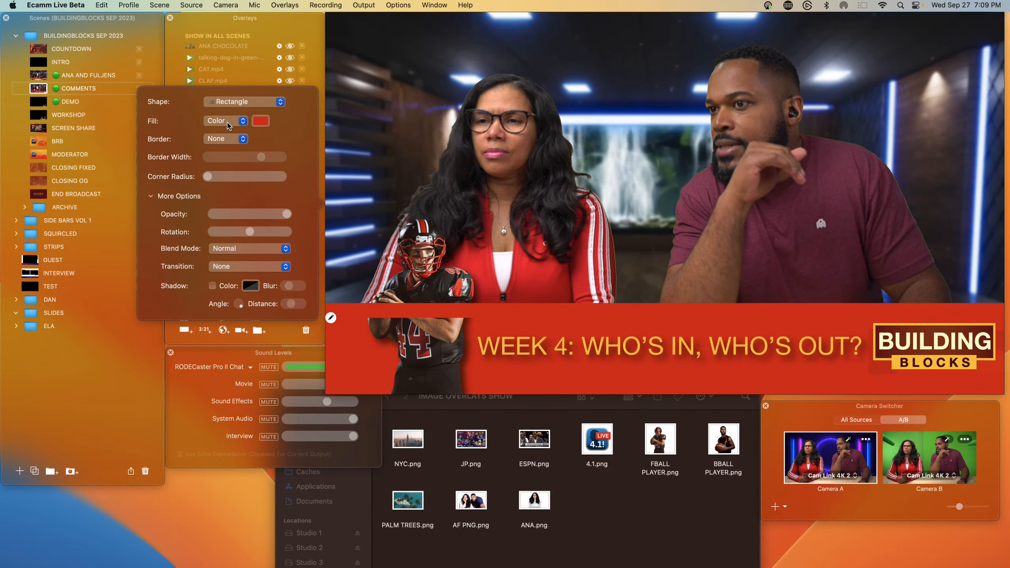
pyautogui.click(259, 121)
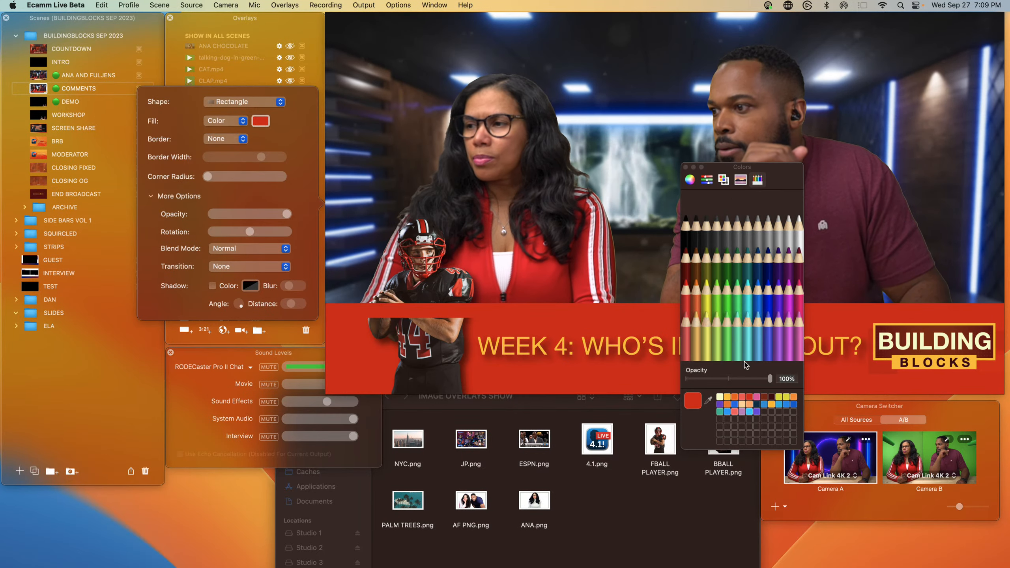
pyautogui.click(727, 398)
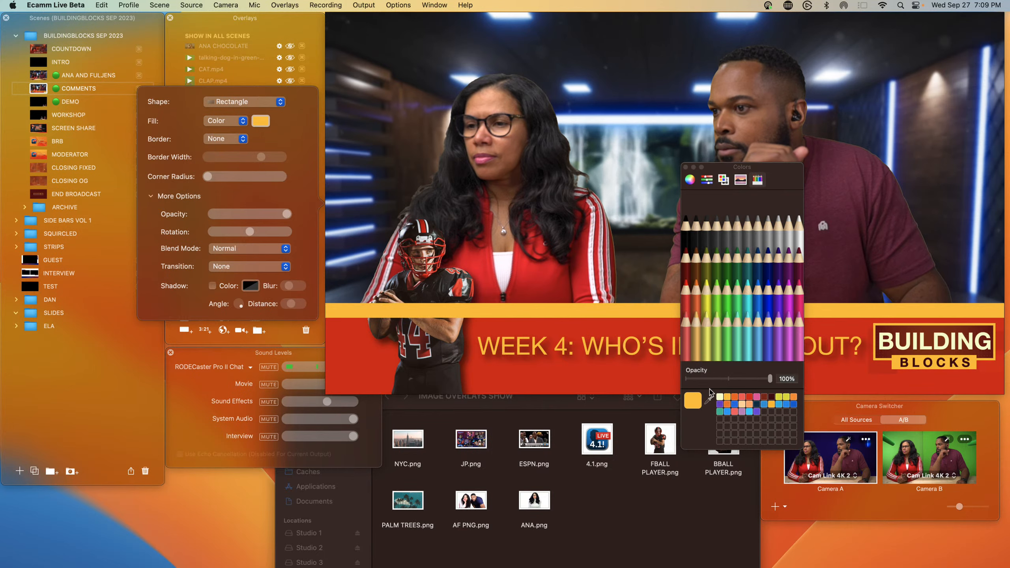
pyautogui.click(379, 338)
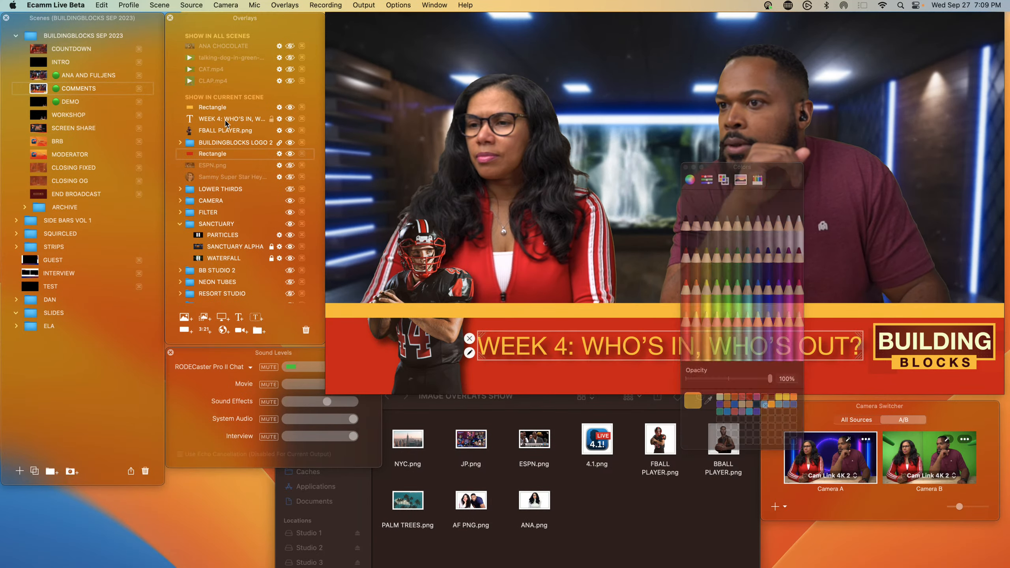
# Step: Move the FBALL PLAYER.png overlay to the top of the scene's overlay order
pyautogui.moveTo(225, 130); pyautogui.dragTo(225, 104)
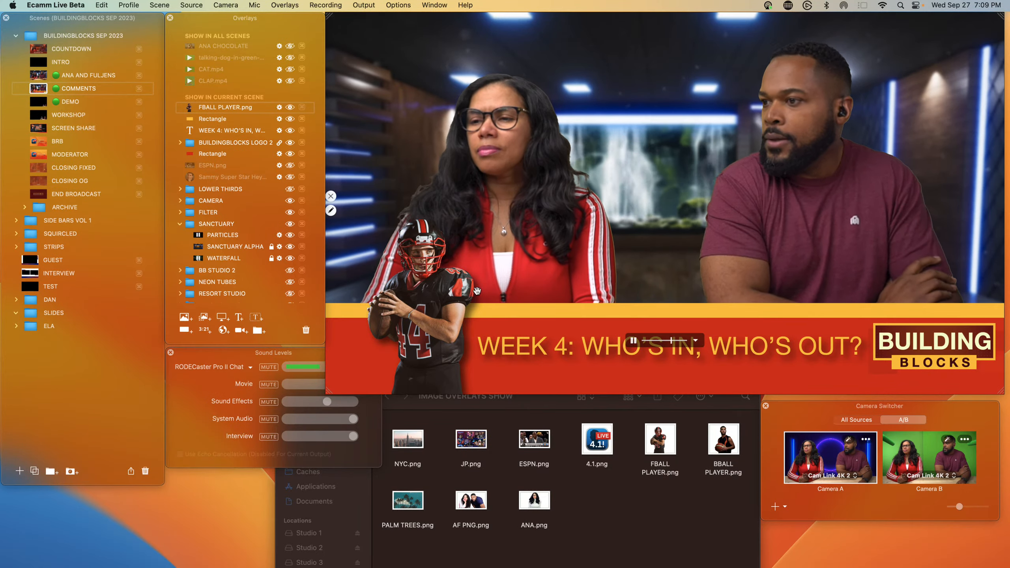
pyautogui.click(589, 350)
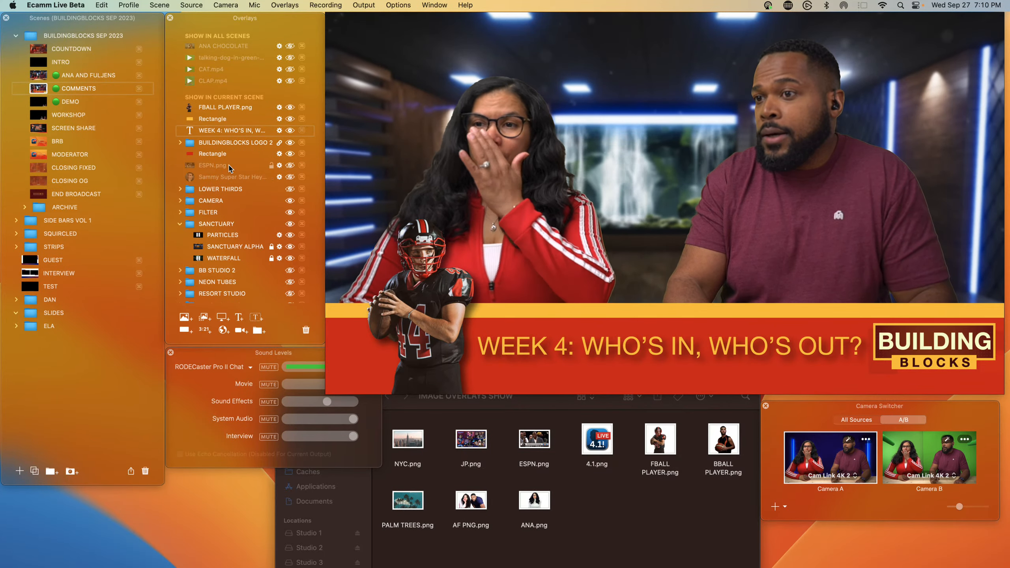
# Step: Move the ESPN.png overlay to the top of the overlay order and show then hide it
pyautogui.moveTo(229, 166); pyautogui.dragTo(241, 107)
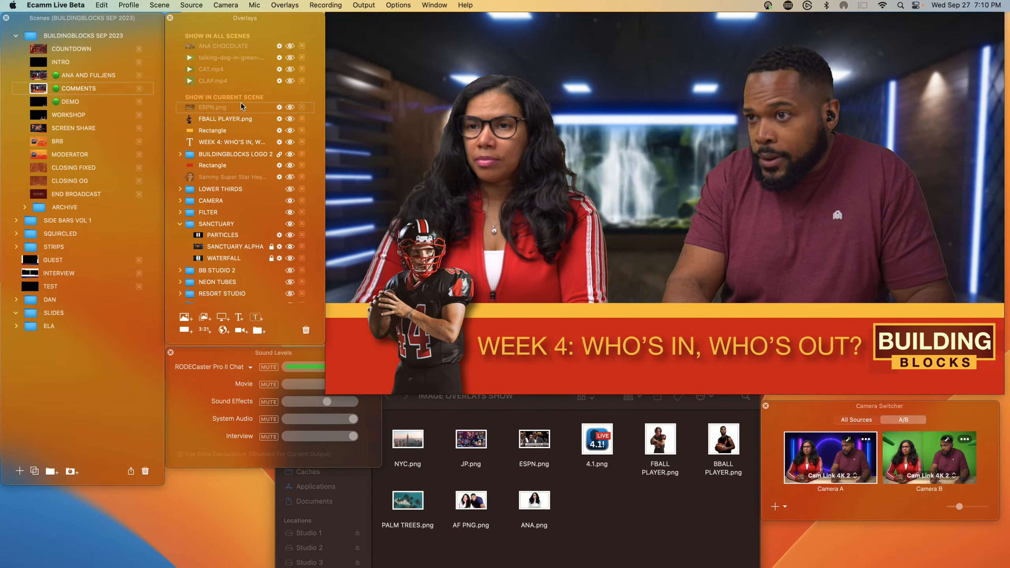
pyautogui.click(289, 108)
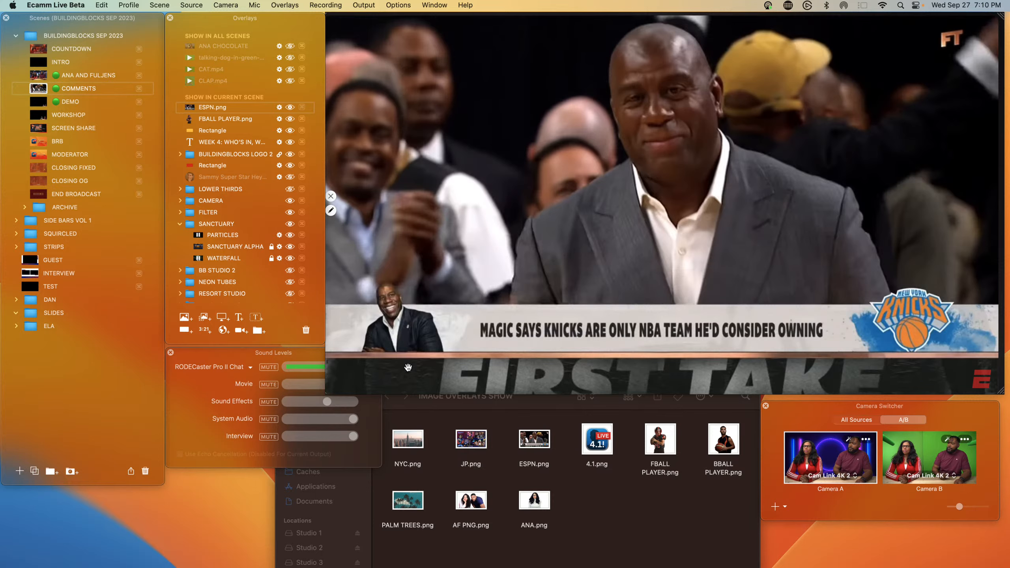
pyautogui.click(290, 107)
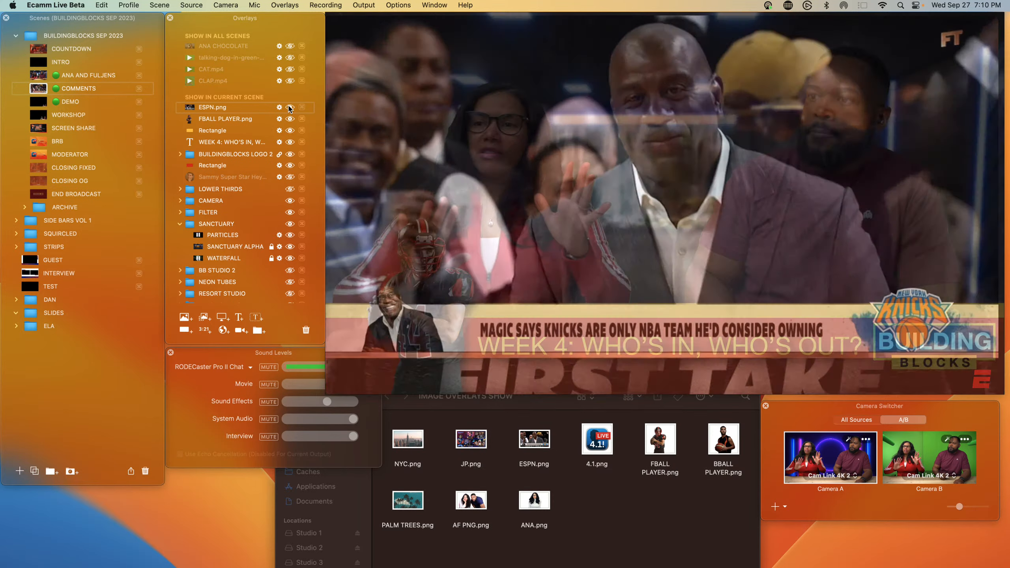
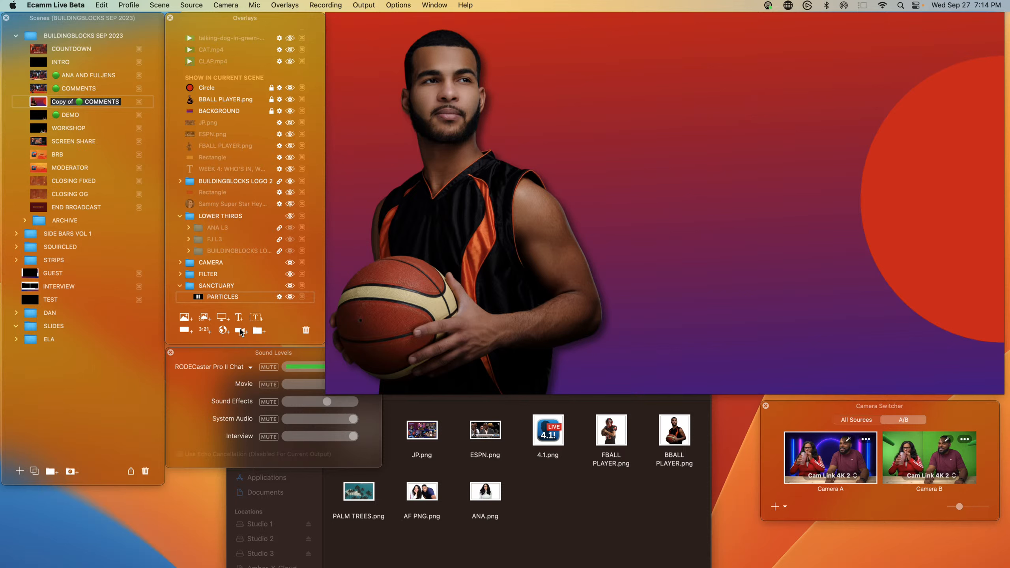
# Step: Add a camera overlay, move it to the upper right of the scene, and set its video source to Cam Link 4K 2
pyautogui.click(240, 333)
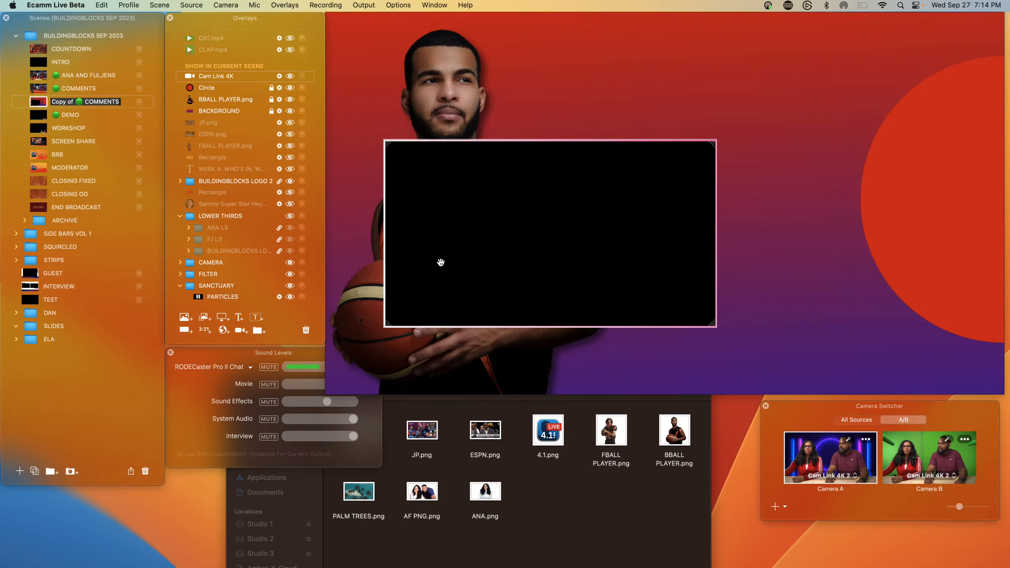
pyautogui.moveTo(439, 264); pyautogui.dragTo(722, 197)
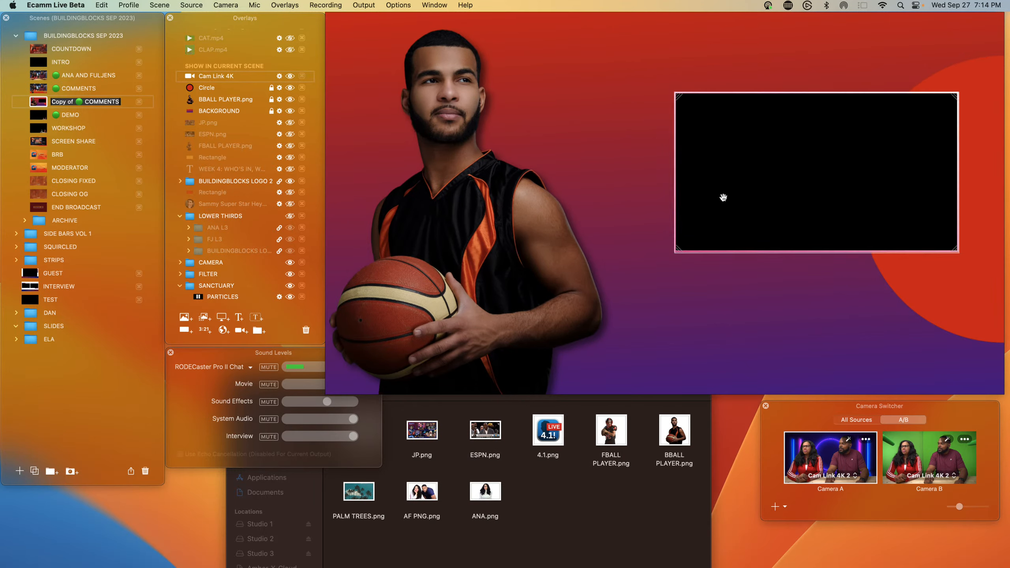
pyautogui.click(674, 181)
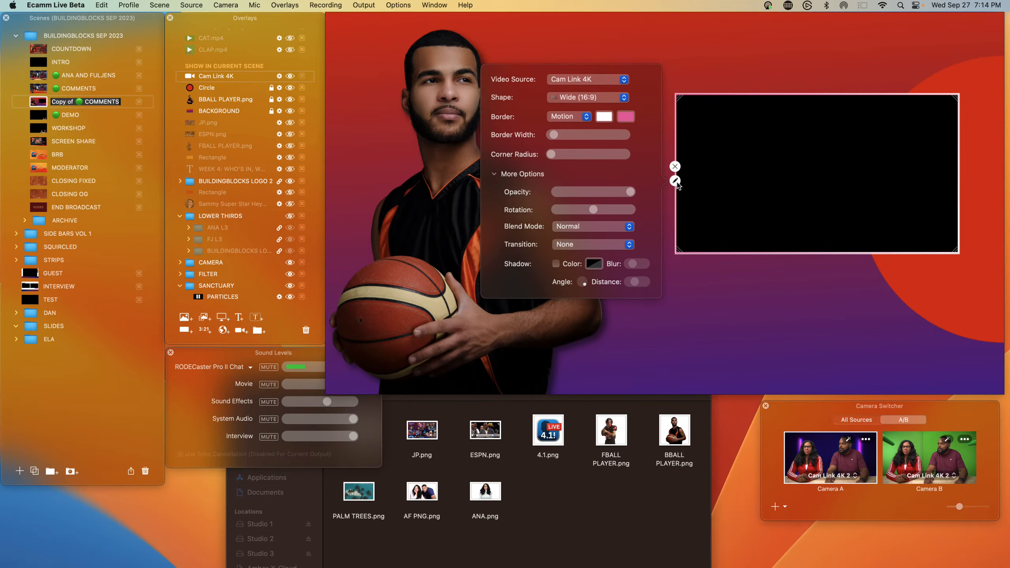
pyautogui.click(559, 84)
pyautogui.click(562, 90)
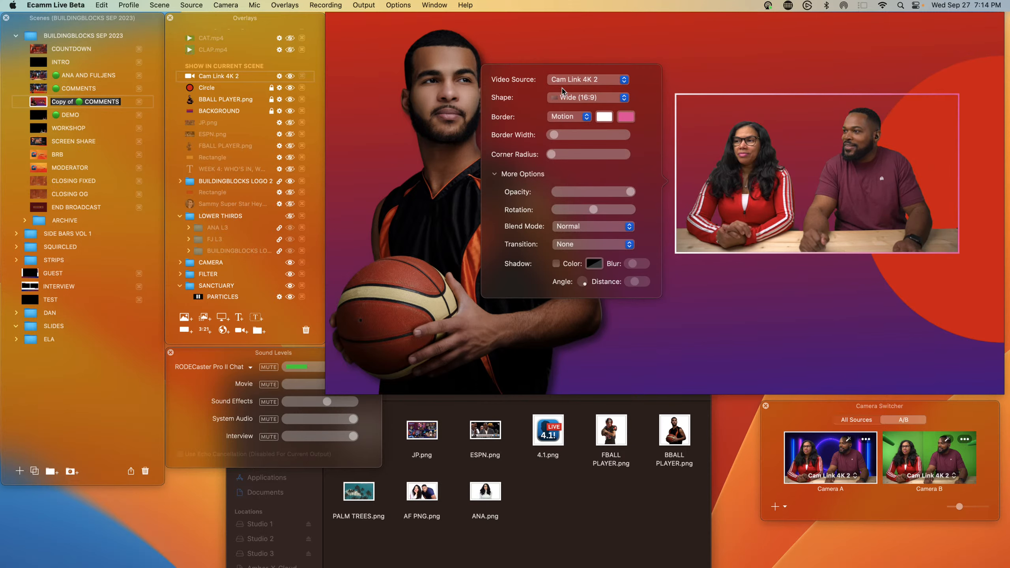
# Step: Switch the Camera Switcher to show all sources
pyautogui.click(698, 173)
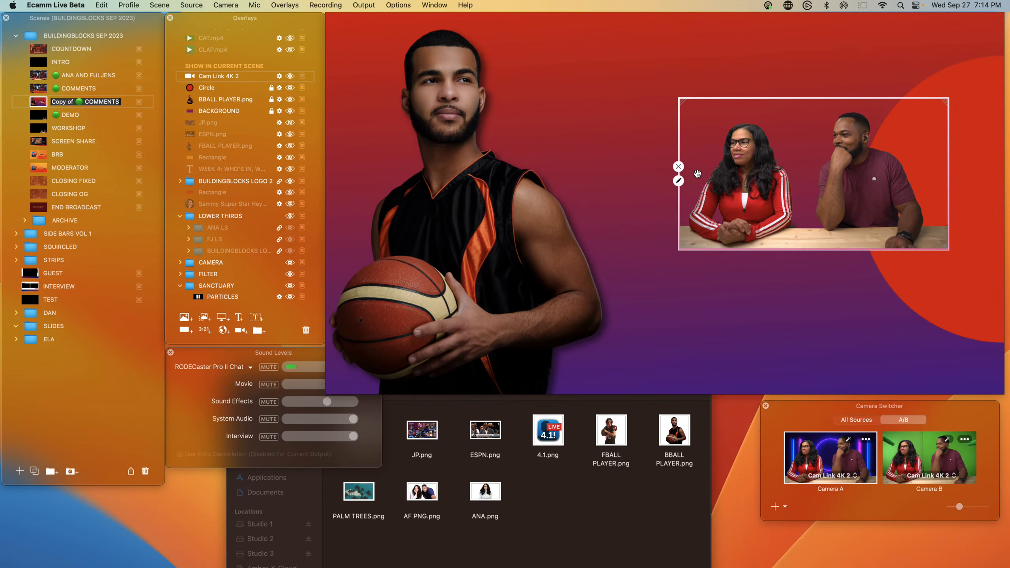
pyautogui.click(678, 181)
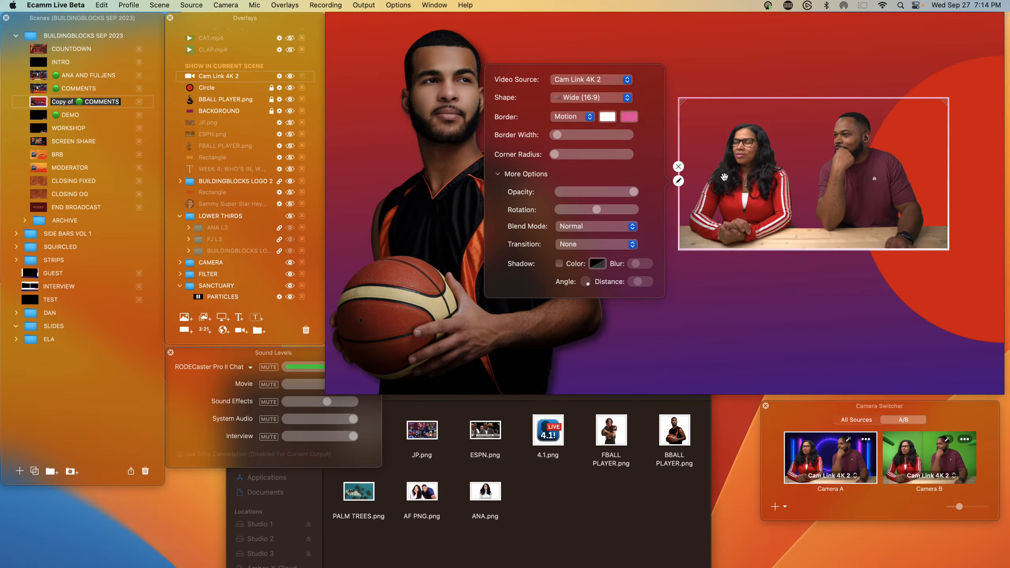
pyautogui.click(857, 421)
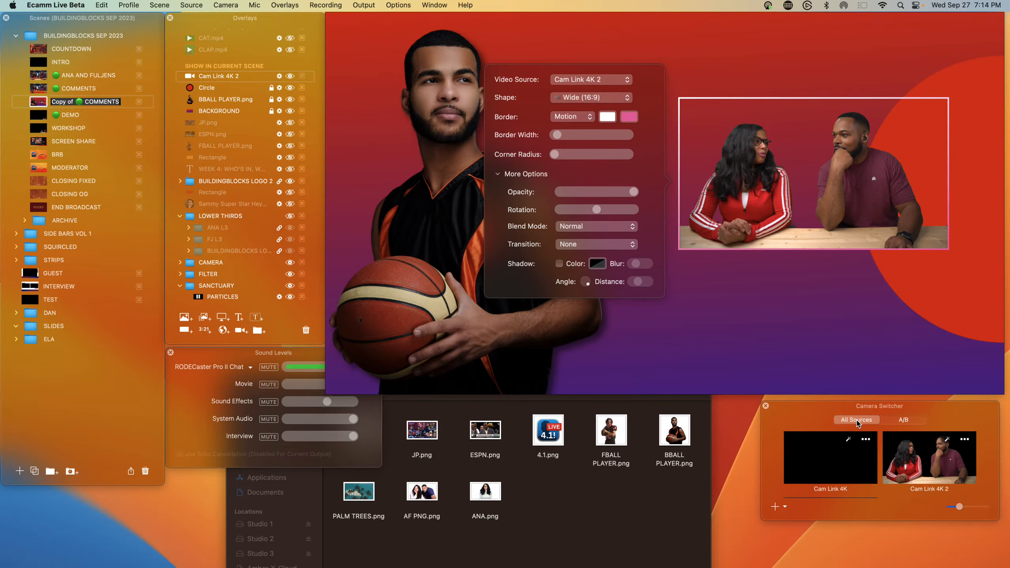
pyautogui.click(805, 329)
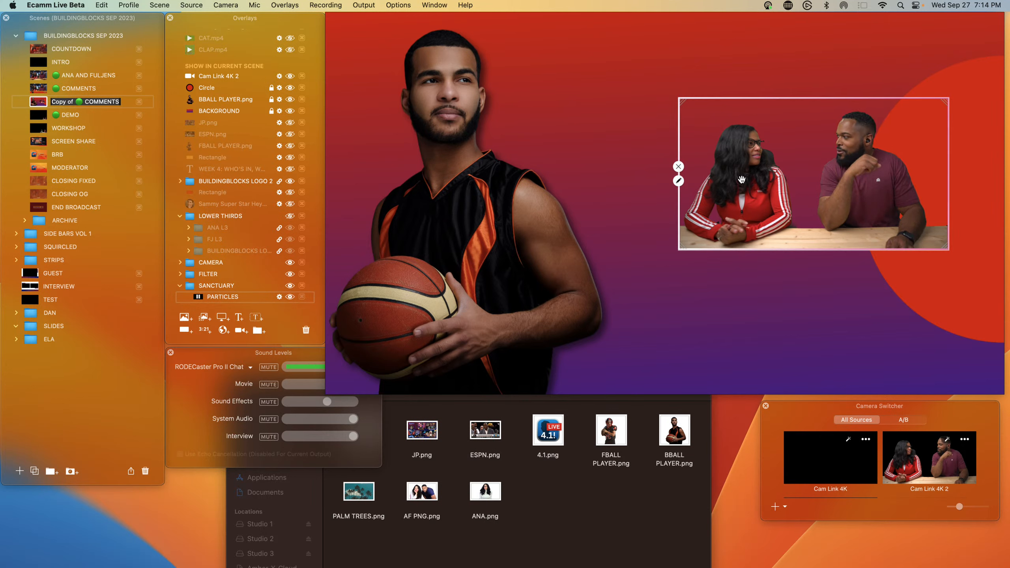
# Step: Move JP.png to the top of the overlay order, then show and hide it
pyautogui.moveTo(226, 126); pyautogui.dragTo(245, 79)
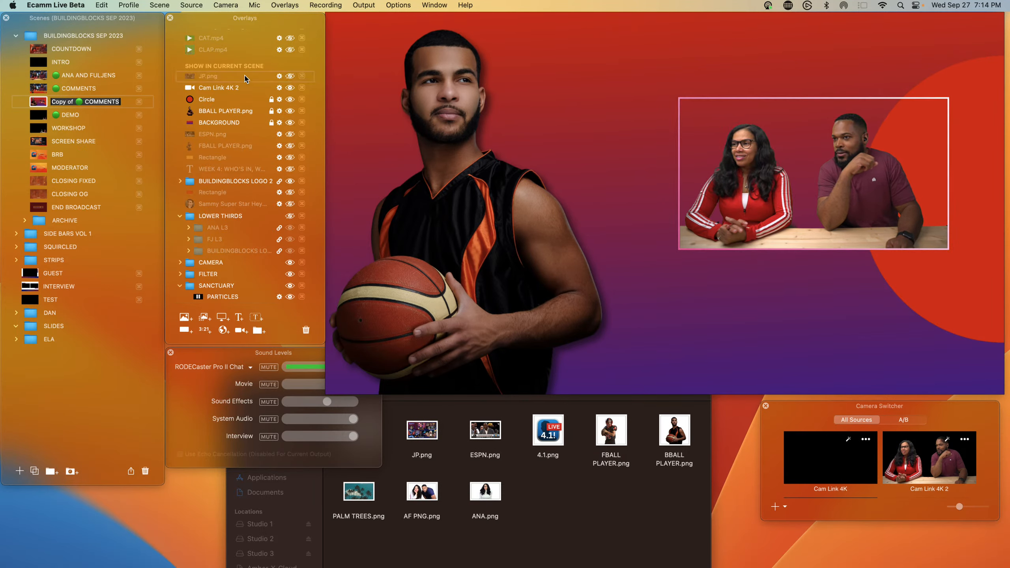
pyautogui.click(290, 77)
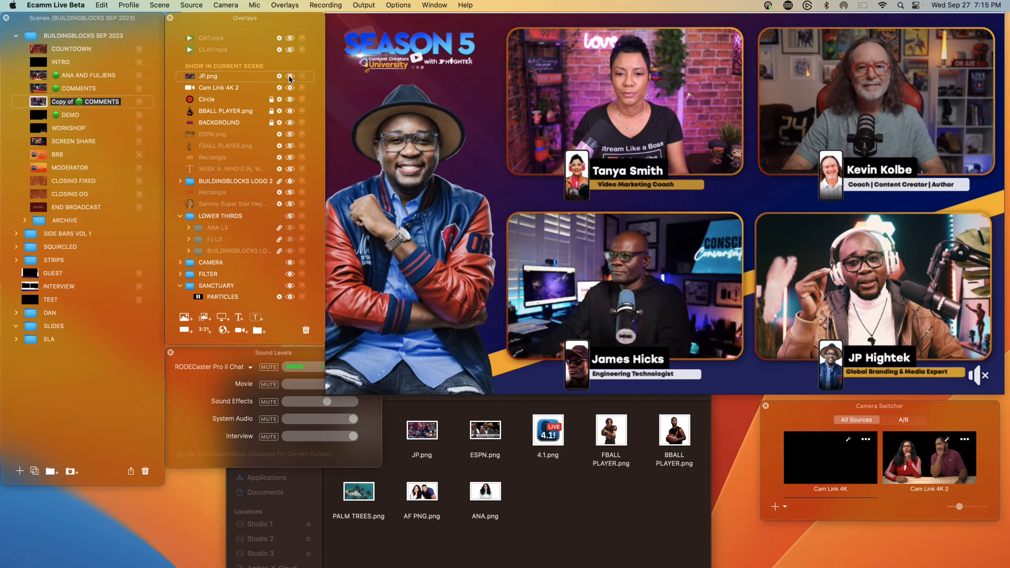
pyautogui.click(290, 76)
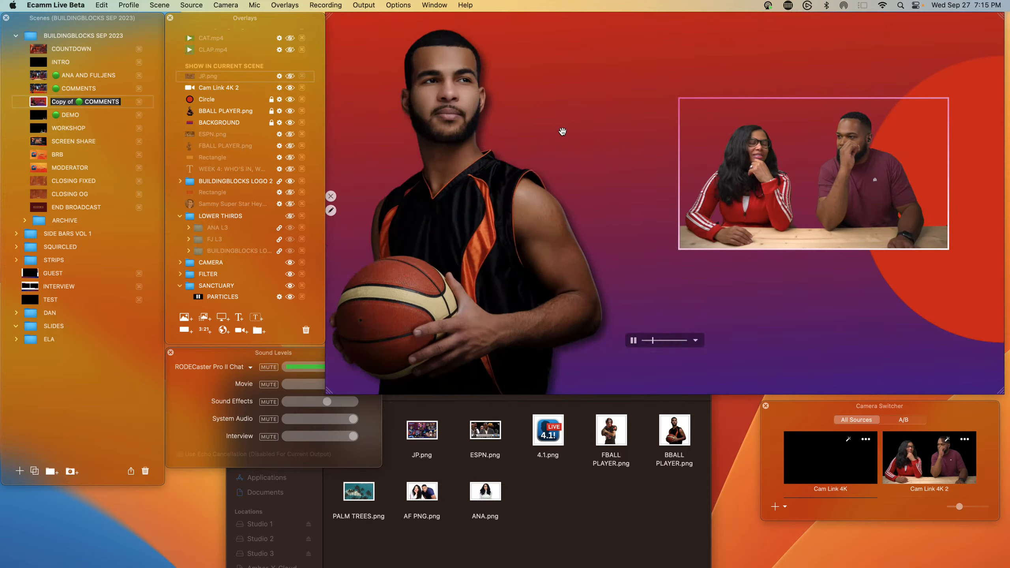
# Step: Enlarge the camera overlay and shift it slightly left, then undo the last change
pyautogui.scroll(5, 770, 171)
pyautogui.moveTo(770, 172)
pyautogui.mouseDown()
pyautogui.moveTo(715, 179)
pyautogui.moveTo(726, 177)
pyautogui.mouseUp()
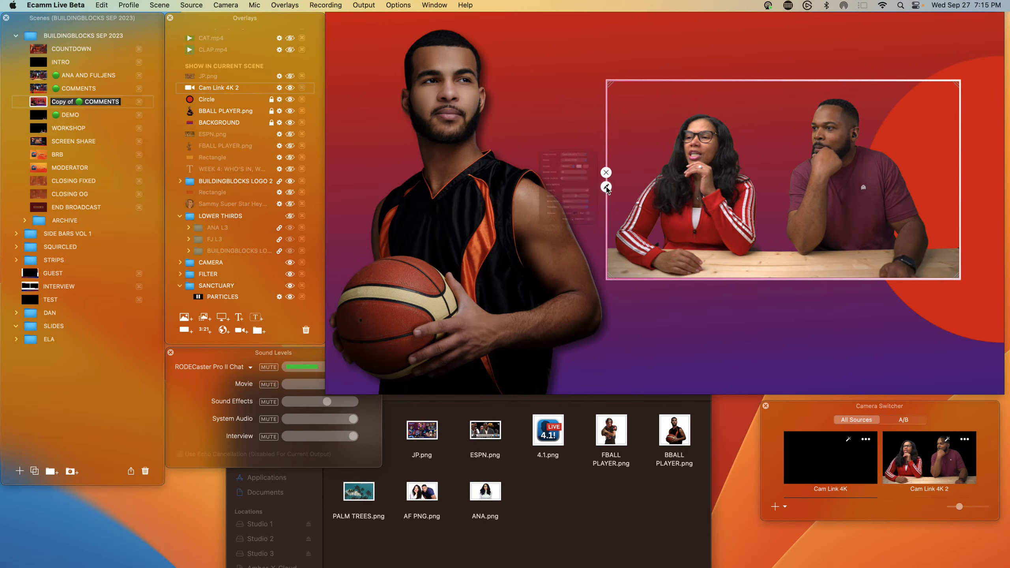
pyautogui.click(606, 187)
pyautogui.click(606, 187)
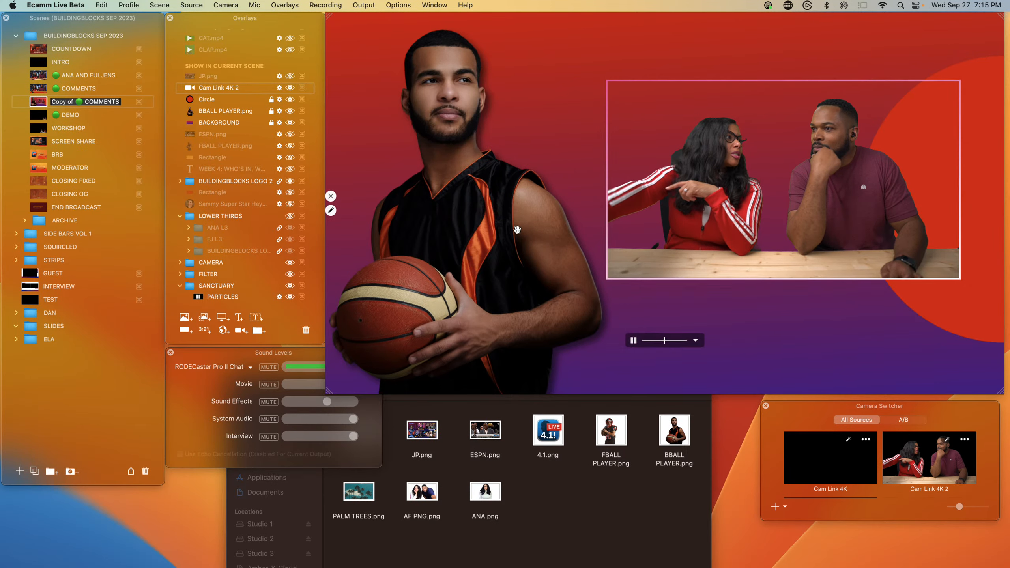
pyautogui.click(481, 221)
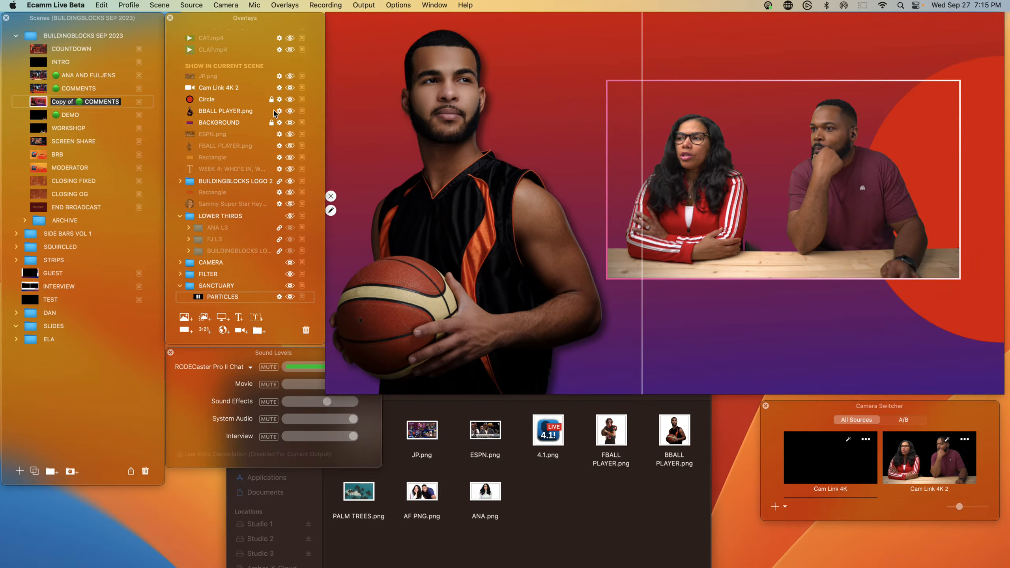
pyautogui.press('super+z')
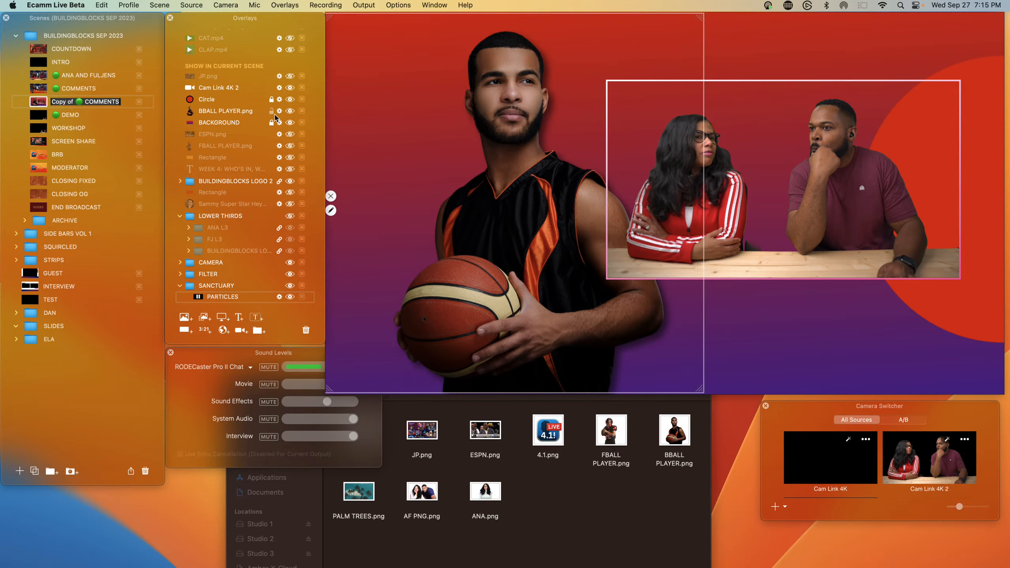
# Step: Shrink the basketball player image and move it toward the lower left of the scene
pyautogui.click(520, 221)
pyautogui.scroll(-5, 520, 221)
pyautogui.moveTo(520, 225); pyautogui.dragTo(418, 248)
# Step: Shrink the camera overlay and duplicate it into a two-by-two grid of four camera feeds on the right
pyautogui.click(678, 209)
pyautogui.scroll(-3, 678, 210)
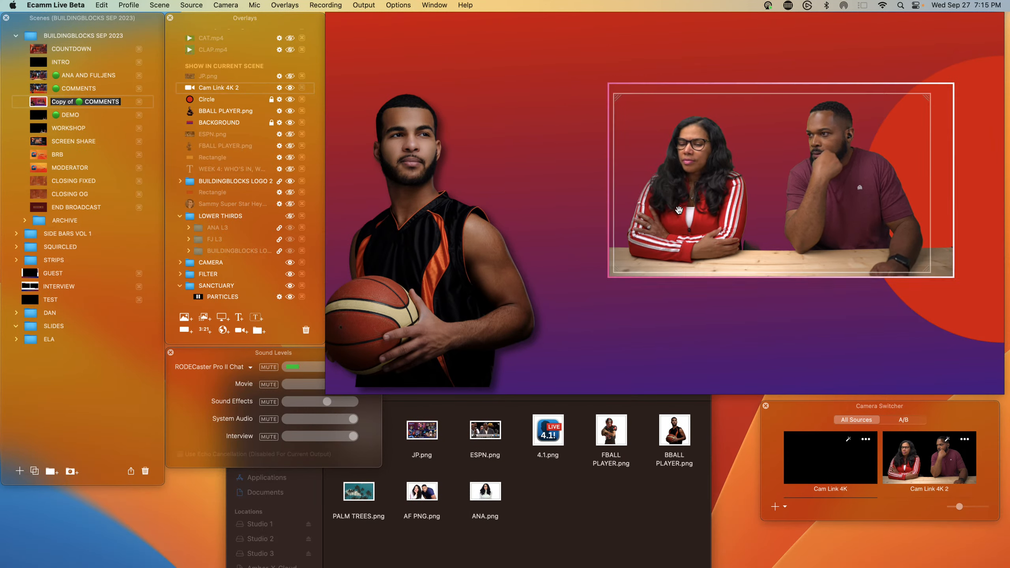
pyautogui.moveTo(678, 210); pyautogui.dragTo(812, 172)
pyautogui.scroll(-2, 590, 169)
pyautogui.scroll(-1, 589, 169)
pyautogui.click(623, 171)
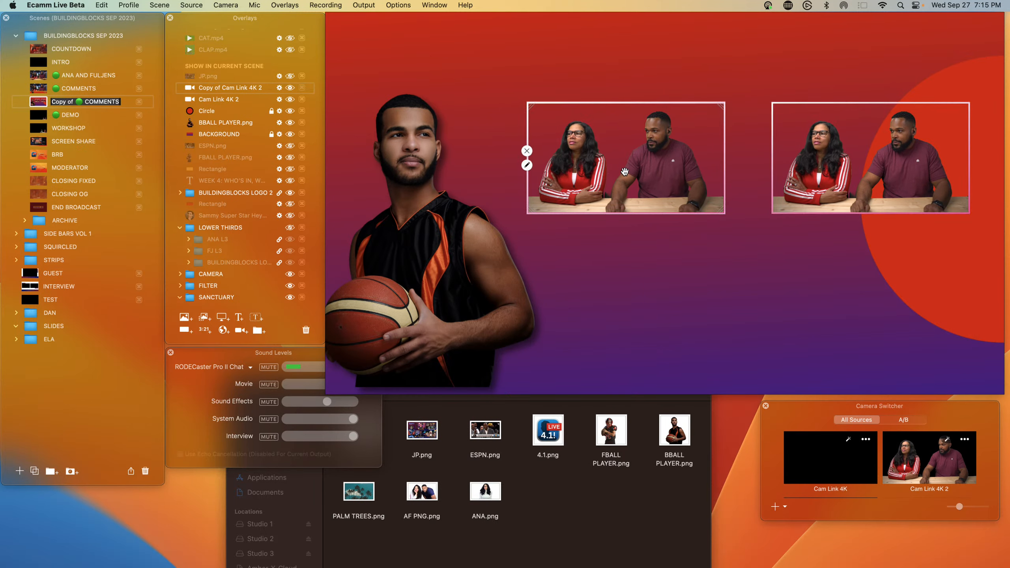
pyautogui.moveTo(622, 171); pyautogui.dragTo(871, 291)
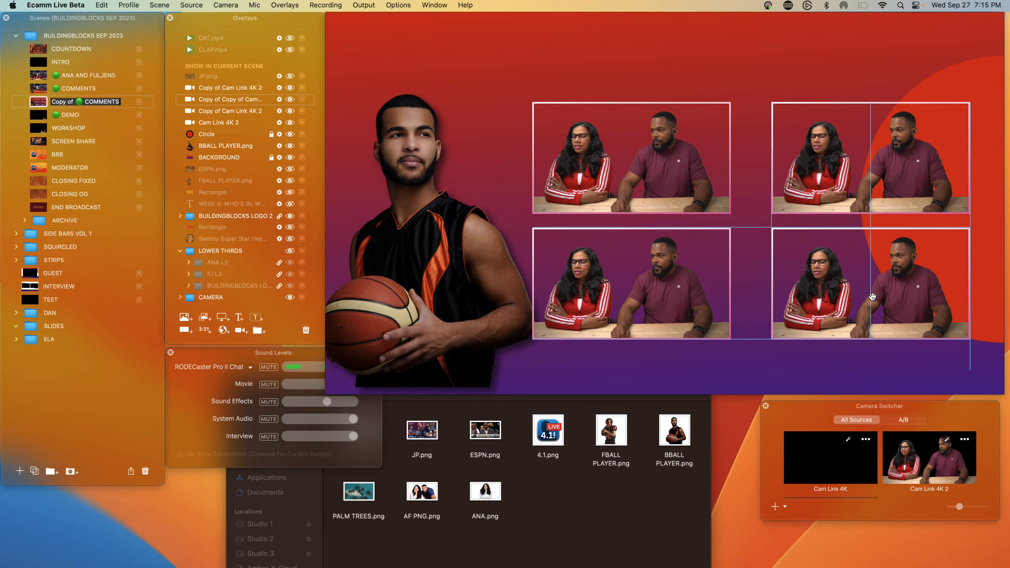
# Step: Move the BUILDINGBLOCKS LOGO 2 group to the top of the overlay order and place the logo in the upper left corner
pyautogui.click(591, 250)
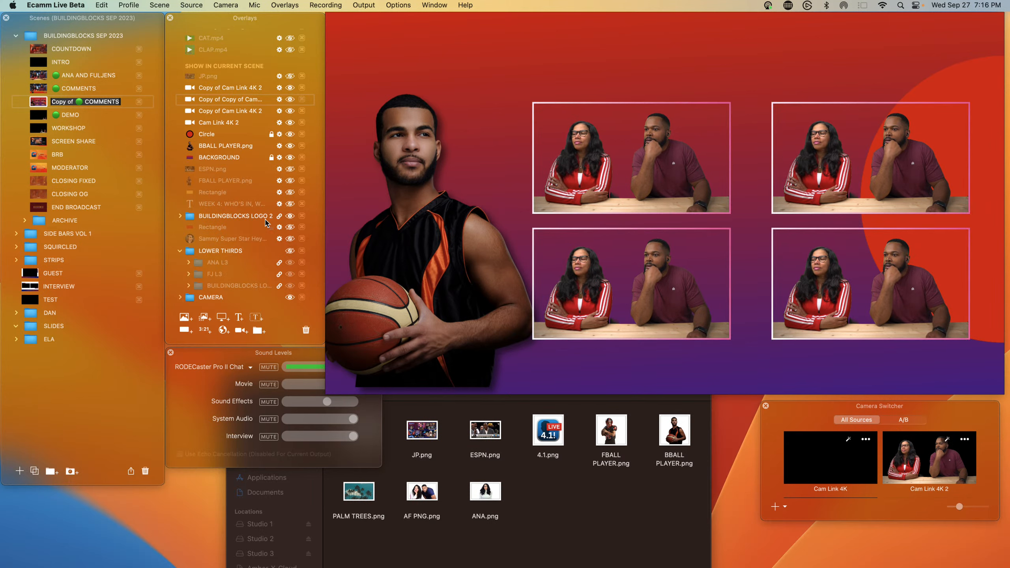
pyautogui.moveTo(238, 221); pyautogui.dragTo(245, 77)
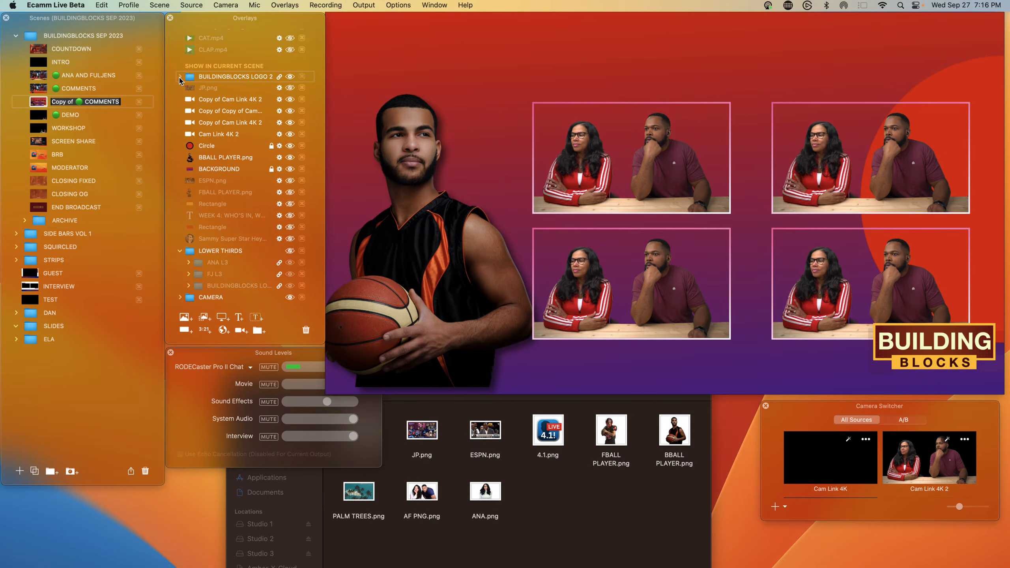
pyautogui.click(179, 78)
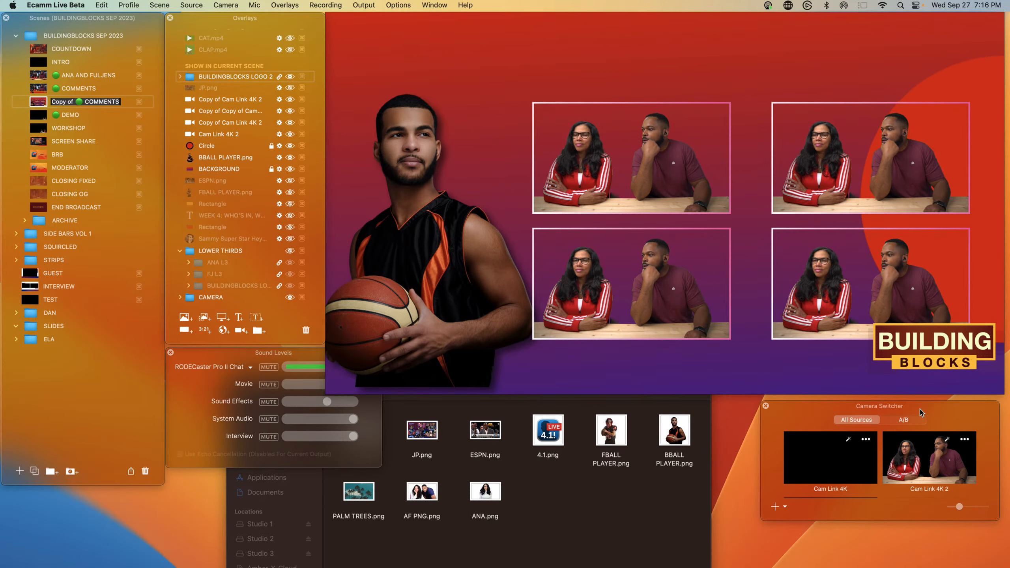
pyautogui.moveTo(914, 352); pyautogui.dragTo(893, 52)
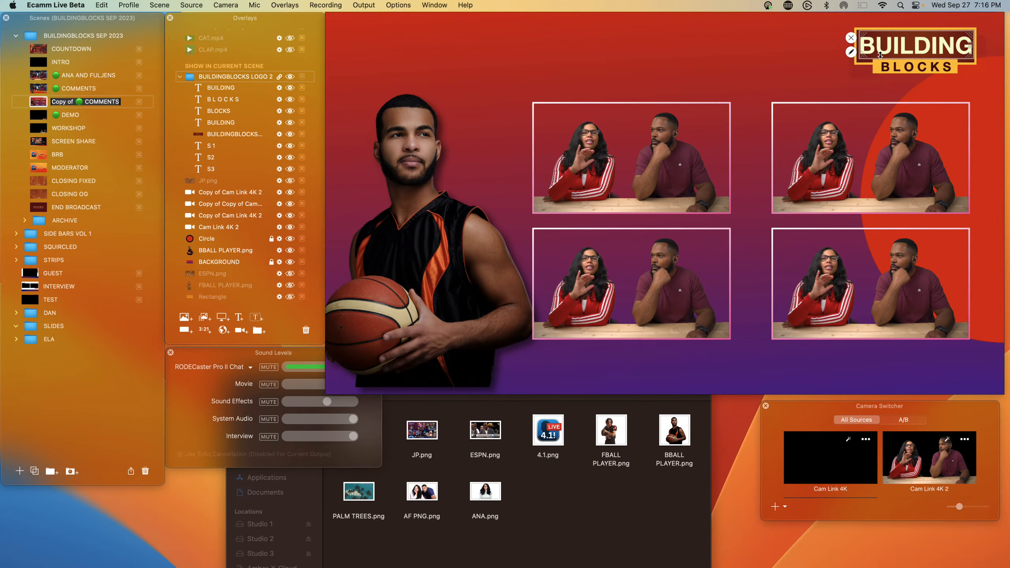
pyautogui.moveTo(879, 54); pyautogui.dragTo(386, 49)
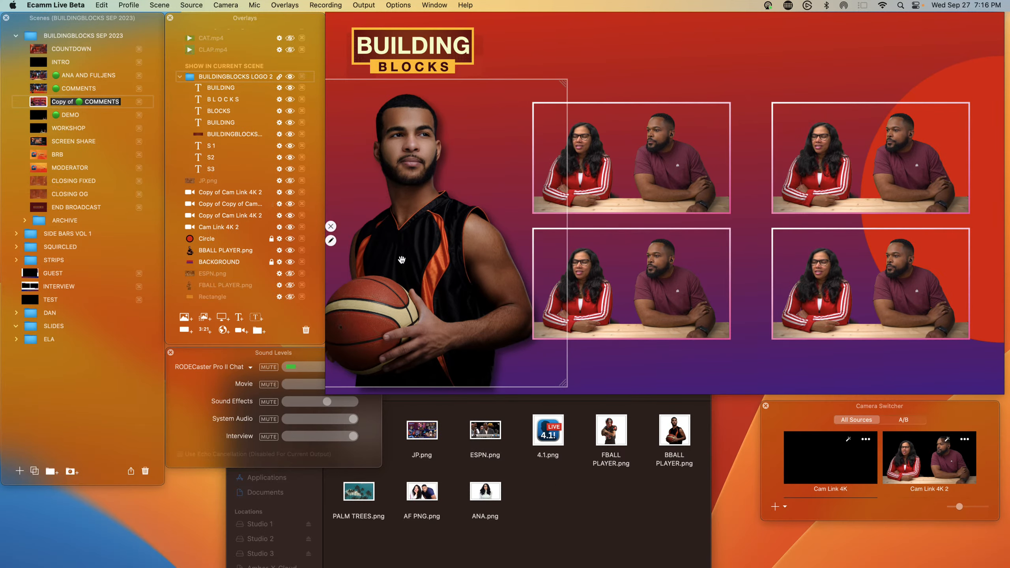
# Step: Nudge the left column of camera feeds slightly to the right
pyautogui.moveTo(616, 283); pyautogui.dragTo(623, 283)
pyautogui.moveTo(614, 199); pyautogui.dragTo(625, 198)
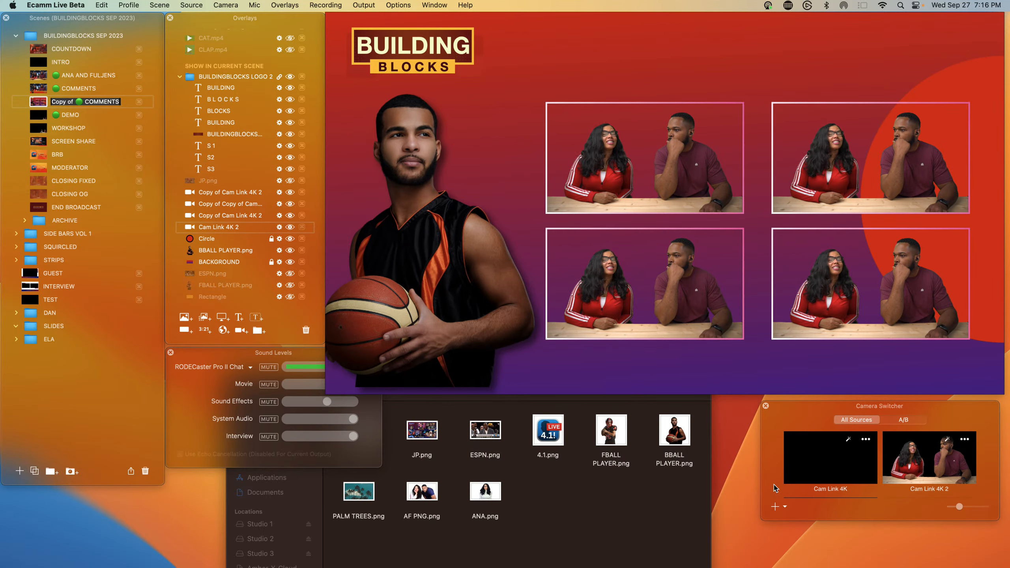
pyautogui.moveTo(504, 320)
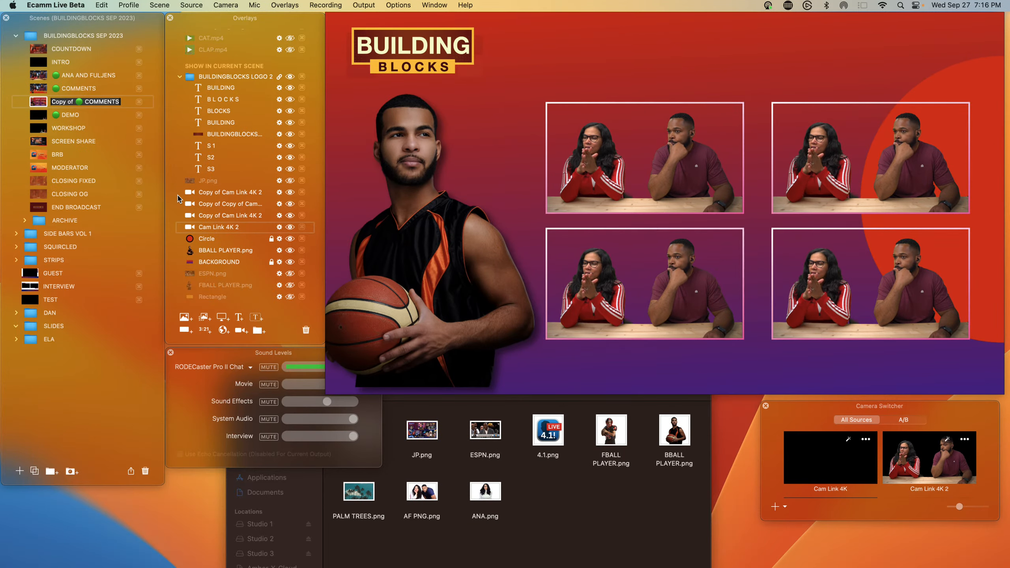
# Step: Move JP.png back to the top of the overlay order, then show and hide it
pyautogui.moveTo(209, 78); pyautogui.dragTo(229, 79)
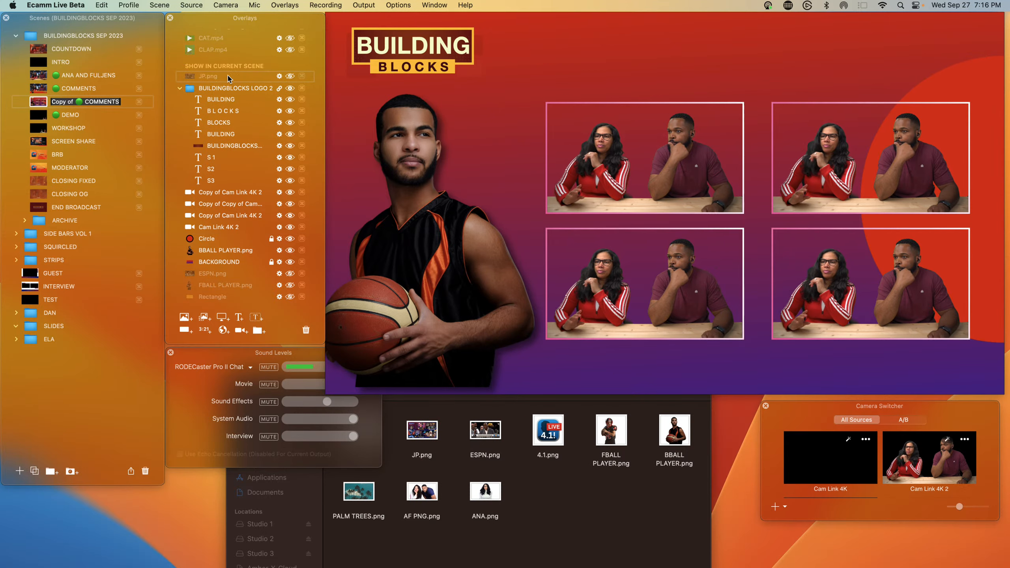
pyautogui.click(290, 76)
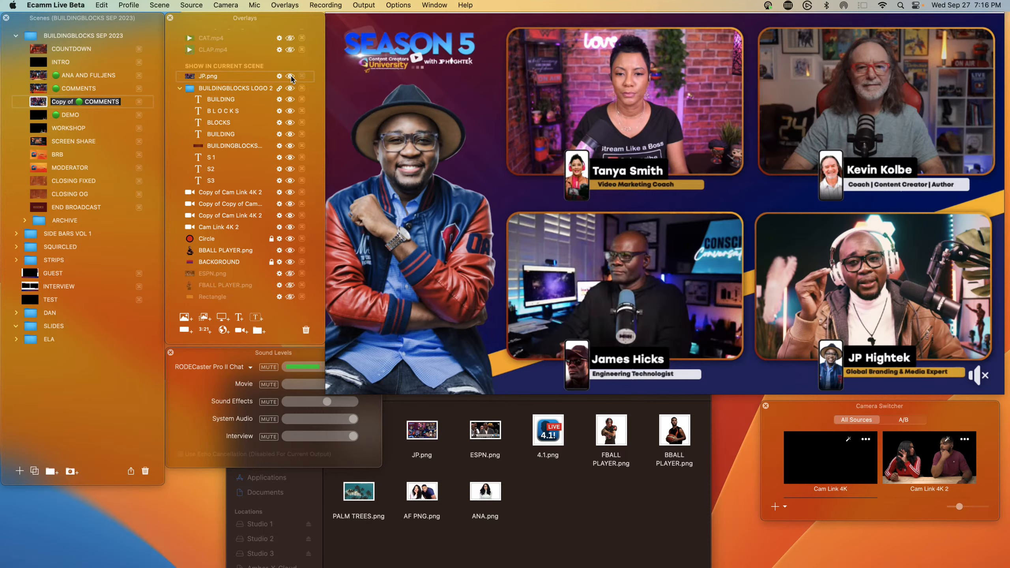
pyautogui.click(290, 76)
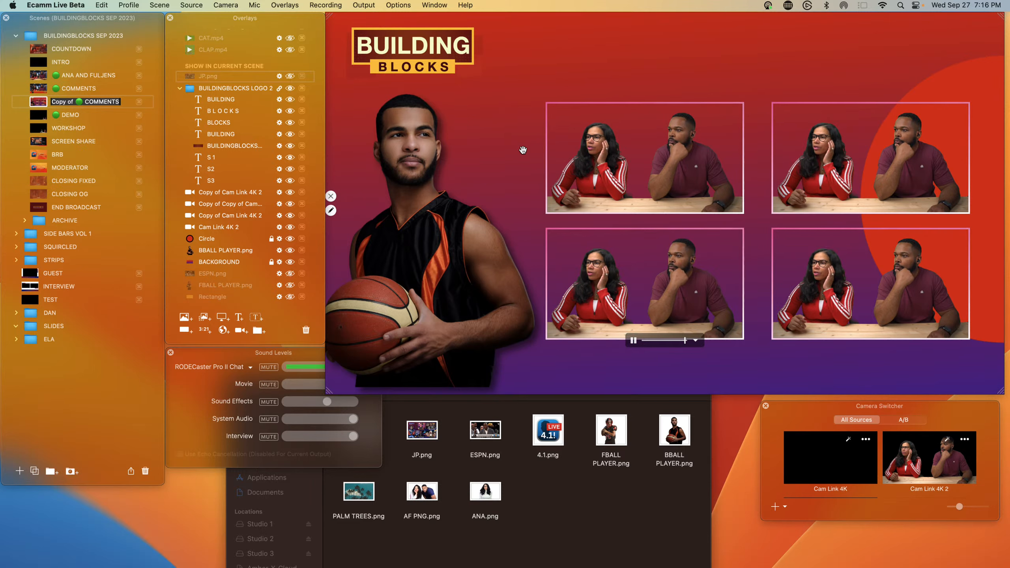
# Step: Round the corners of the top-left camera feed with a small Corner Radius
pyautogui.click(545, 165)
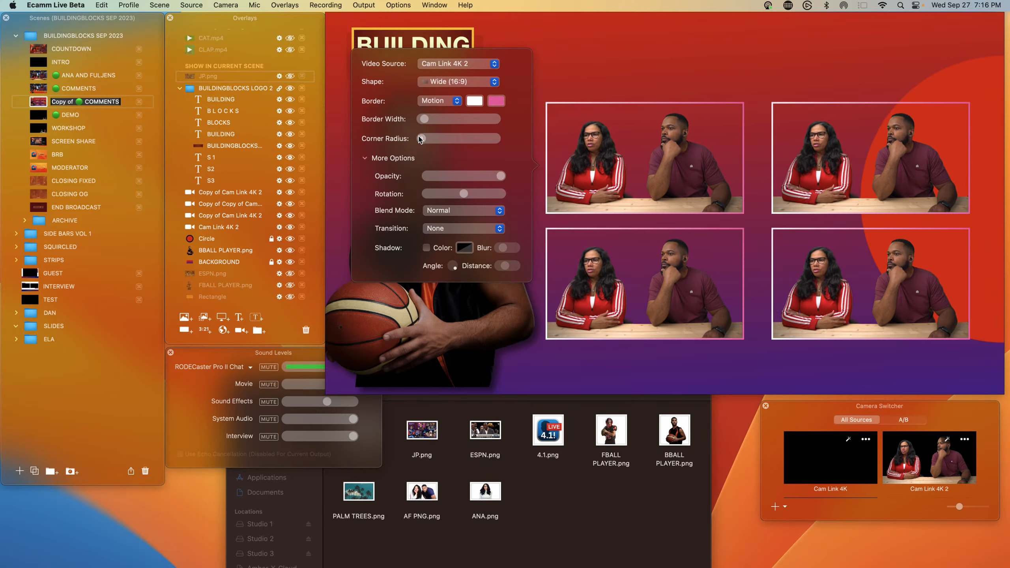
pyautogui.moveTo(432, 139); pyautogui.dragTo(442, 138)
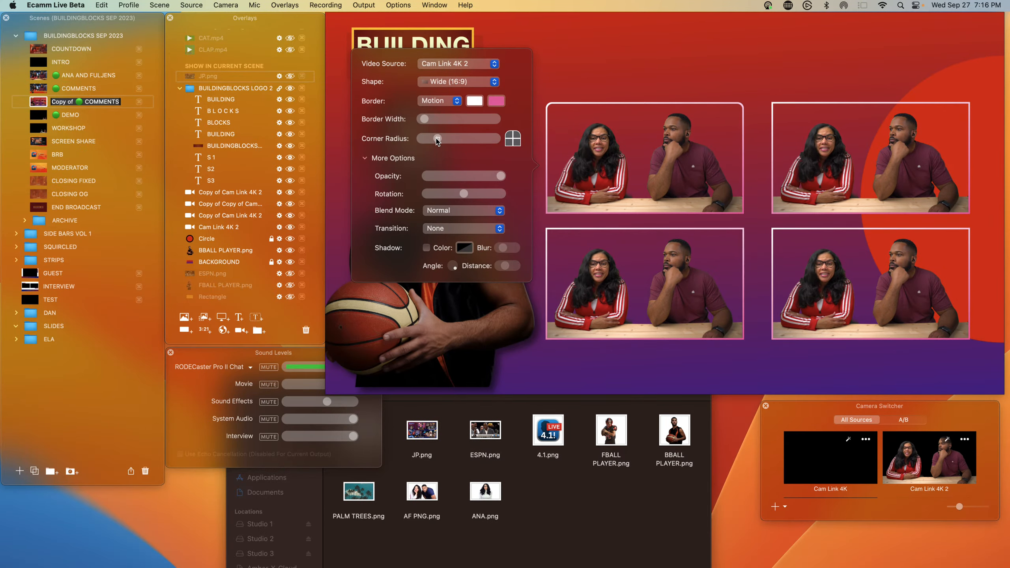
pyautogui.click(508, 143)
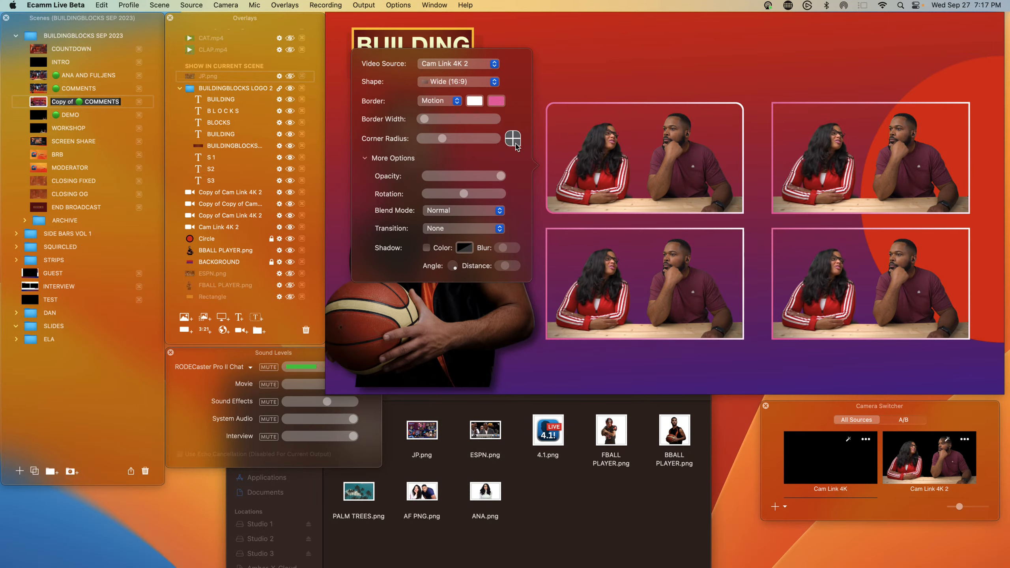
pyautogui.click(516, 143)
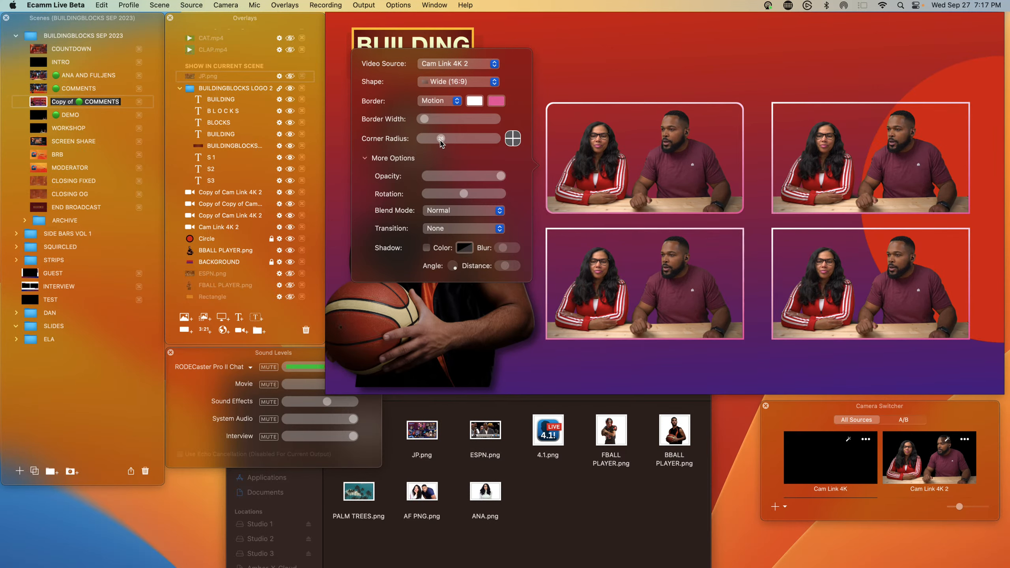
pyautogui.click(577, 147)
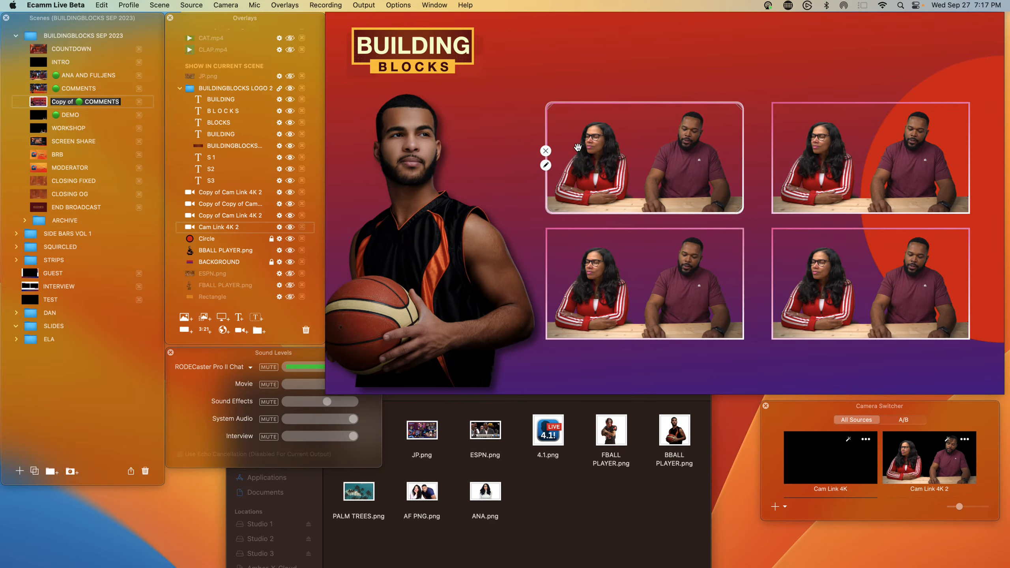
# Step: Paste the copied camera settings onto the top-right camera feed
pyautogui.moveTo(603, 258)
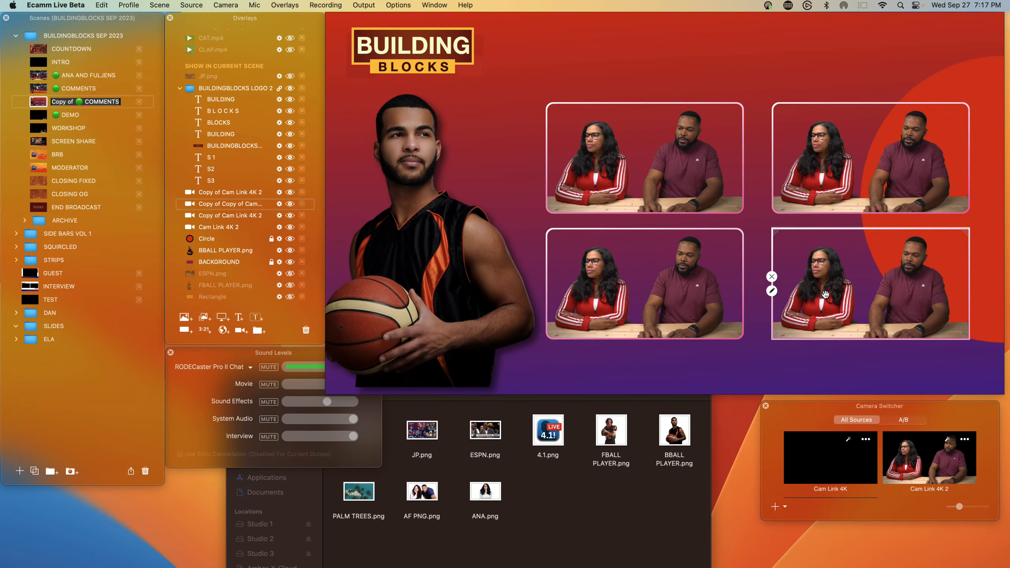
pyautogui.rightClick(805, 201)
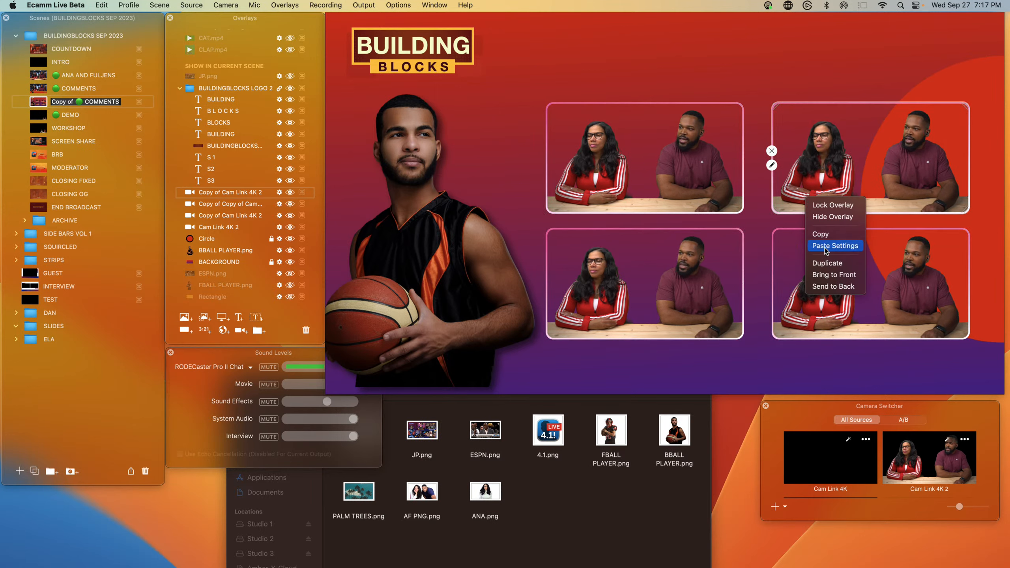
pyautogui.click(793, 179)
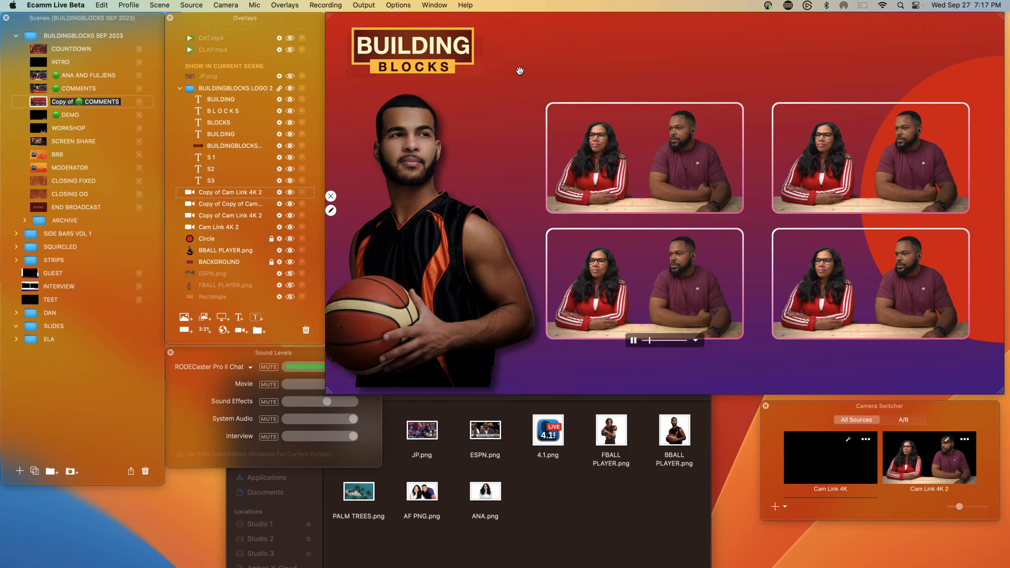
# Step: Change the top-left camera feed's border to a solid yellow color
pyautogui.moveTo(548, 165)
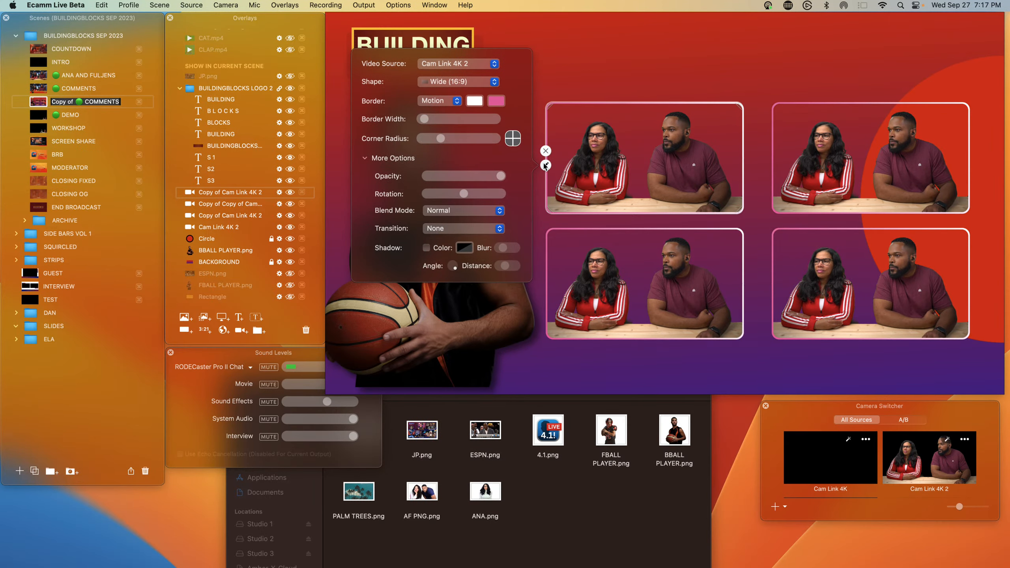
pyautogui.click(438, 100)
pyautogui.click(434, 83)
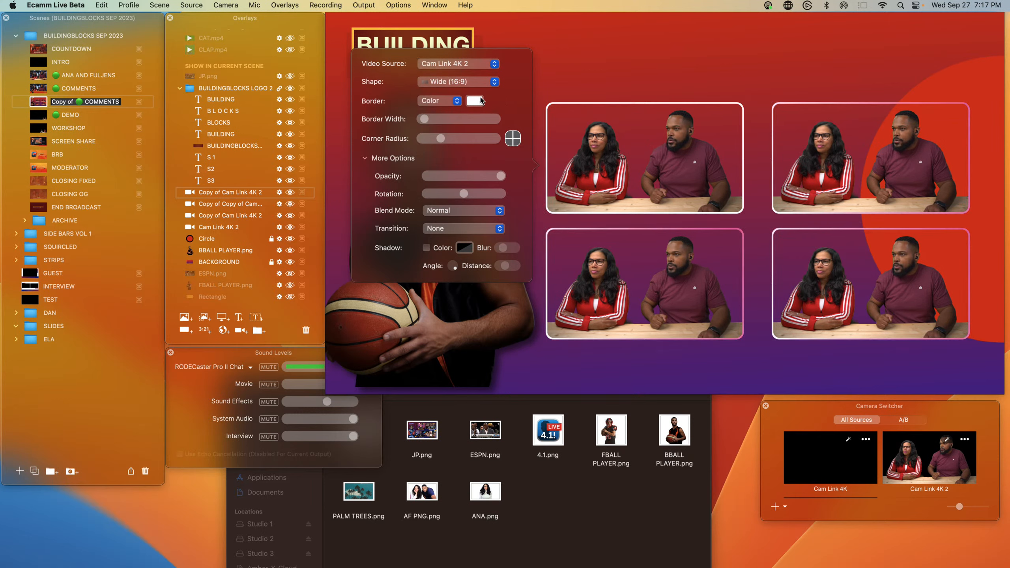
pyautogui.click(476, 102)
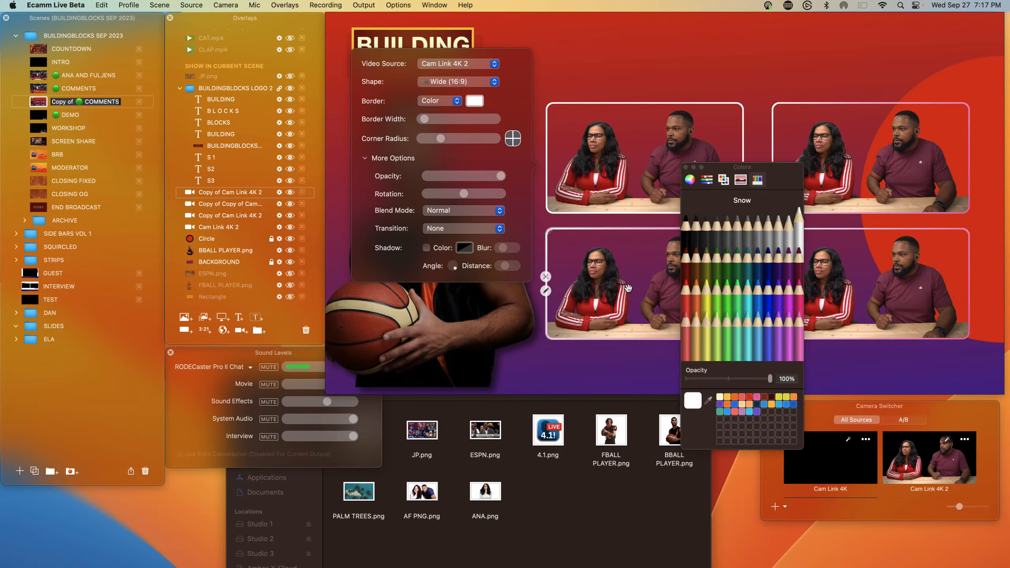
pyautogui.click(726, 398)
pyautogui.moveTo(545, 290)
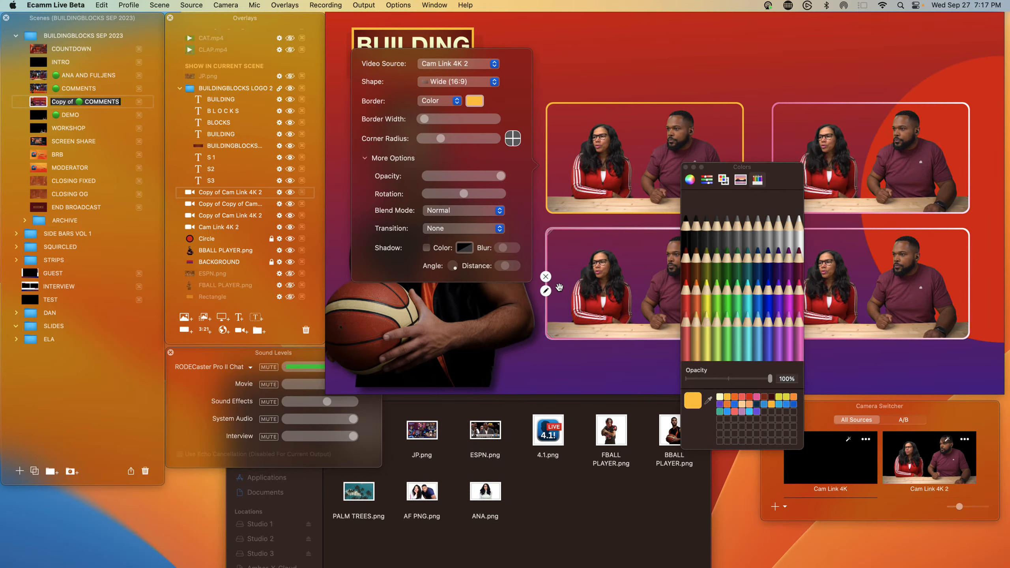
# Step: Switch the top-left feed's border to Motion with yellow and red colors
pyautogui.click(447, 102)
pyautogui.click(456, 120)
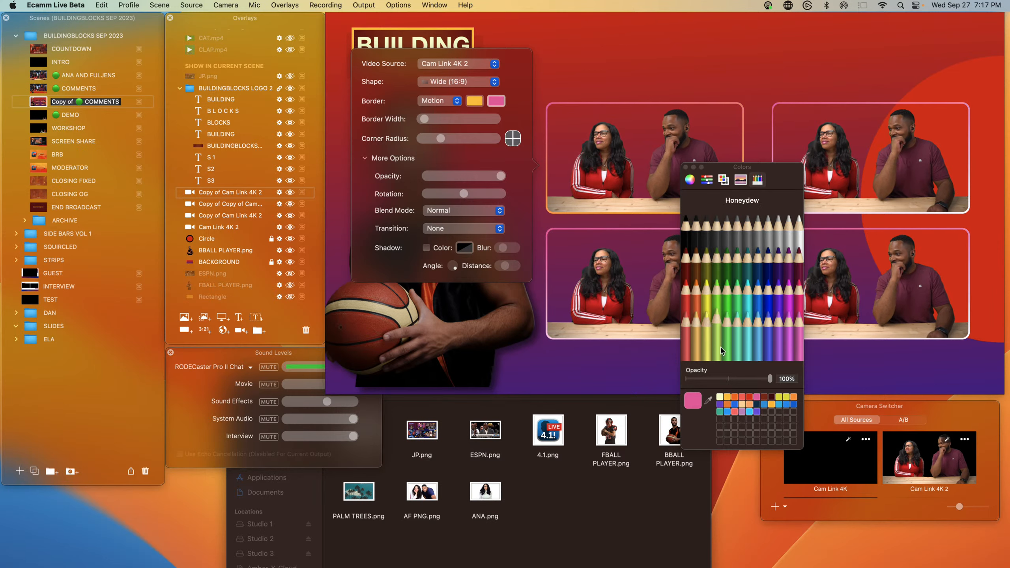
pyautogui.click(749, 396)
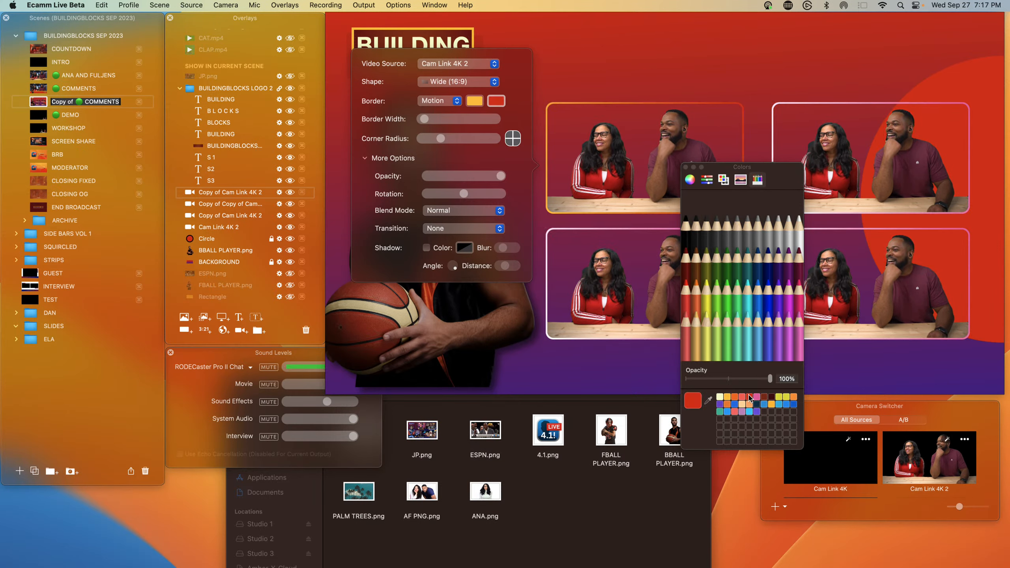
pyautogui.click(569, 176)
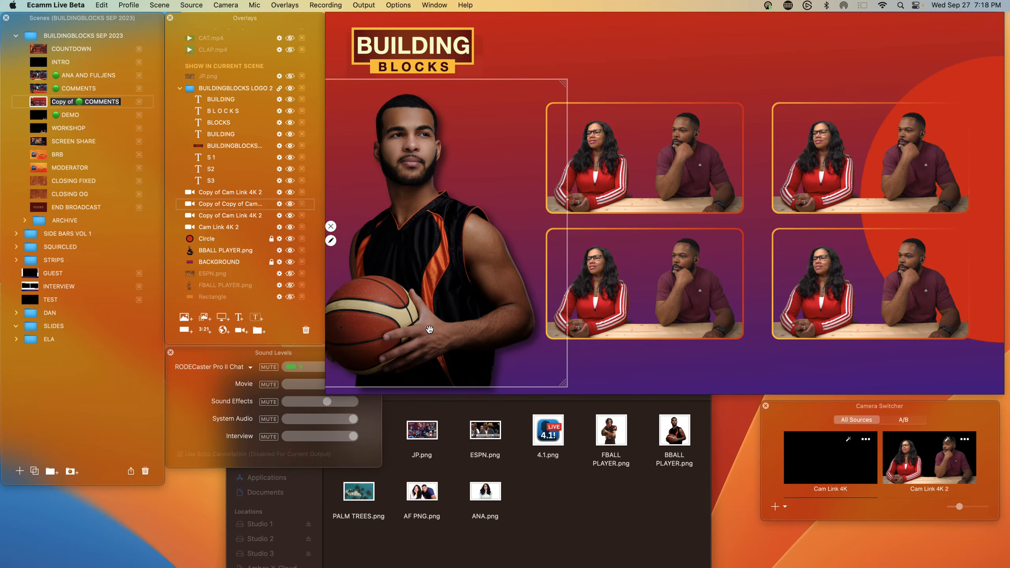
# Step: Nudge the player image slightly downward
pyautogui.moveTo(423, 291); pyautogui.dragTo(423, 299)
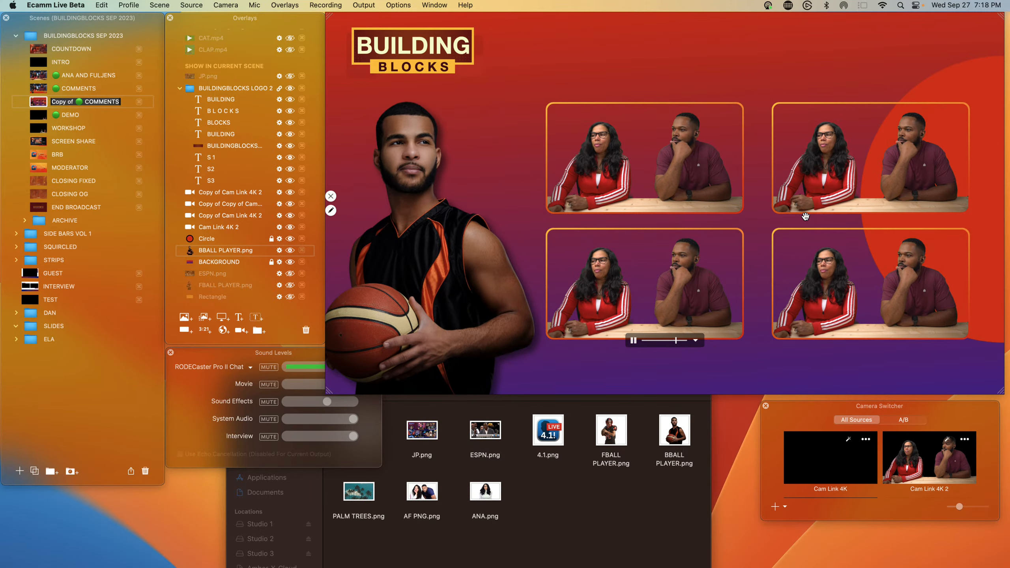
# Step: Toggle the JP.png overlay's visibility on and off to compare it with the scene
pyautogui.click(290, 76)
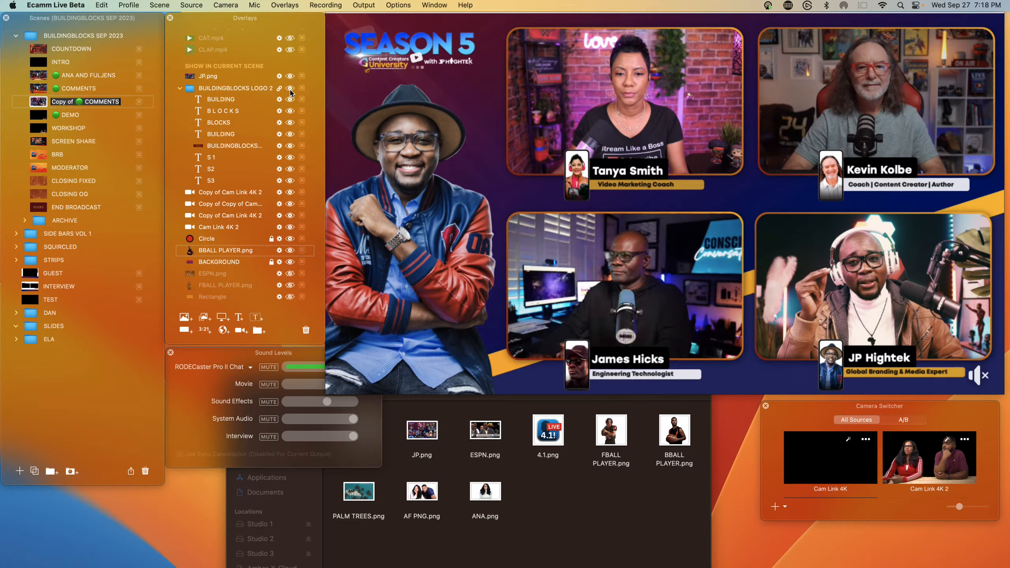
pyautogui.scroll(1, 294, 81)
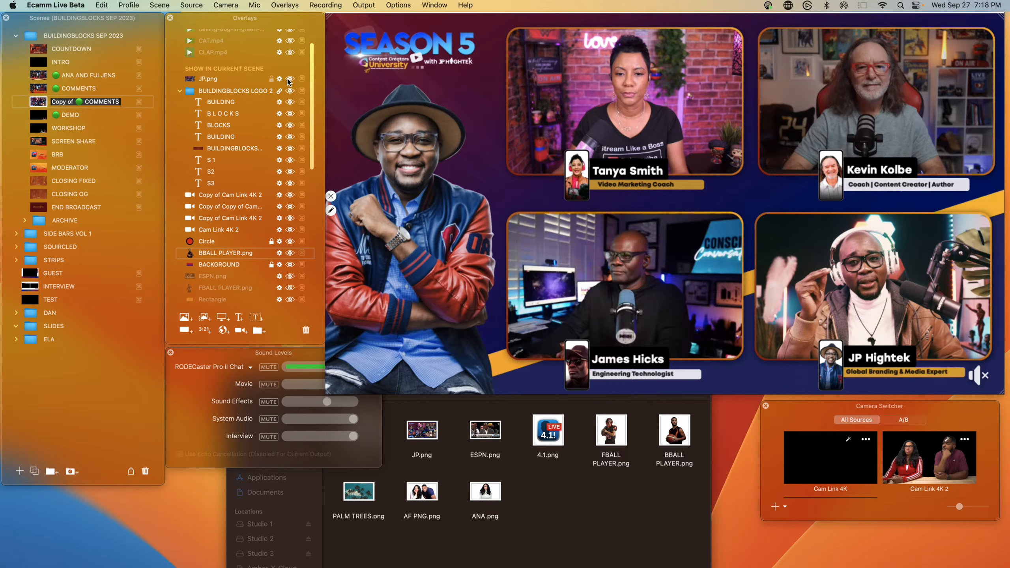
pyautogui.click(289, 80)
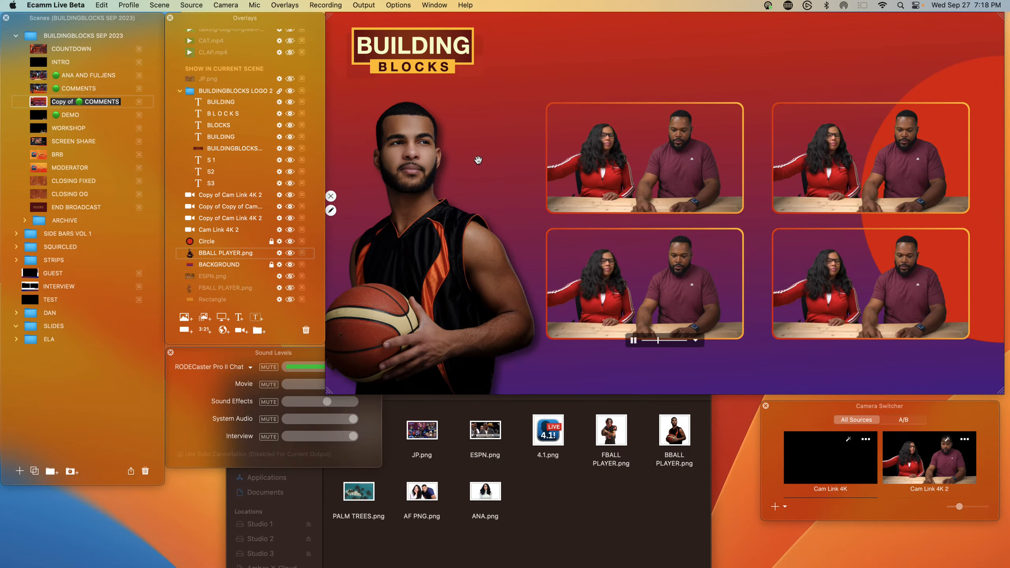
# Step: Add a rectangle overlay and stretch it into a full-width horizontal bar between the two rows of camera feeds
pyautogui.press('super+t')
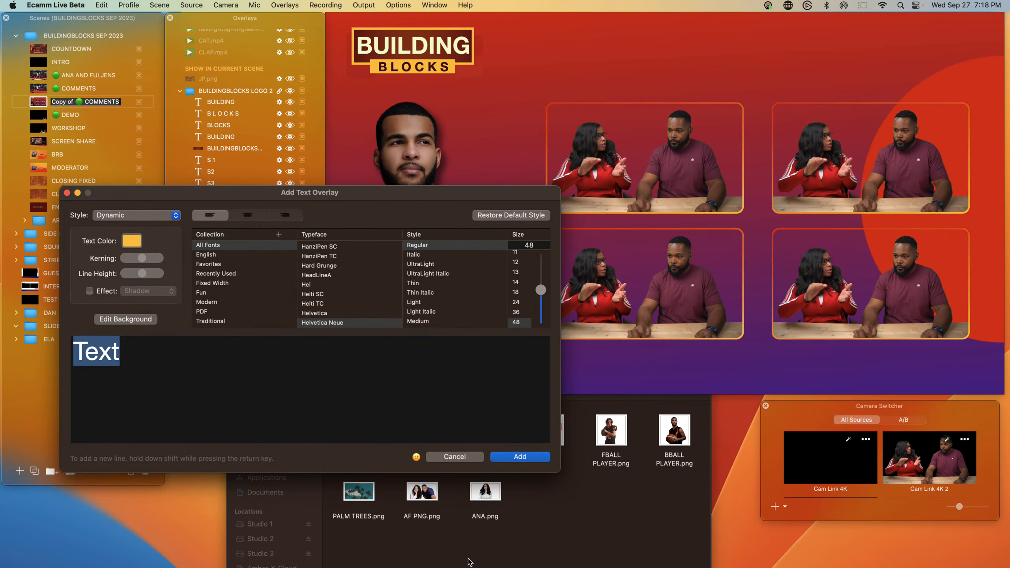
pyautogui.press('Escape')
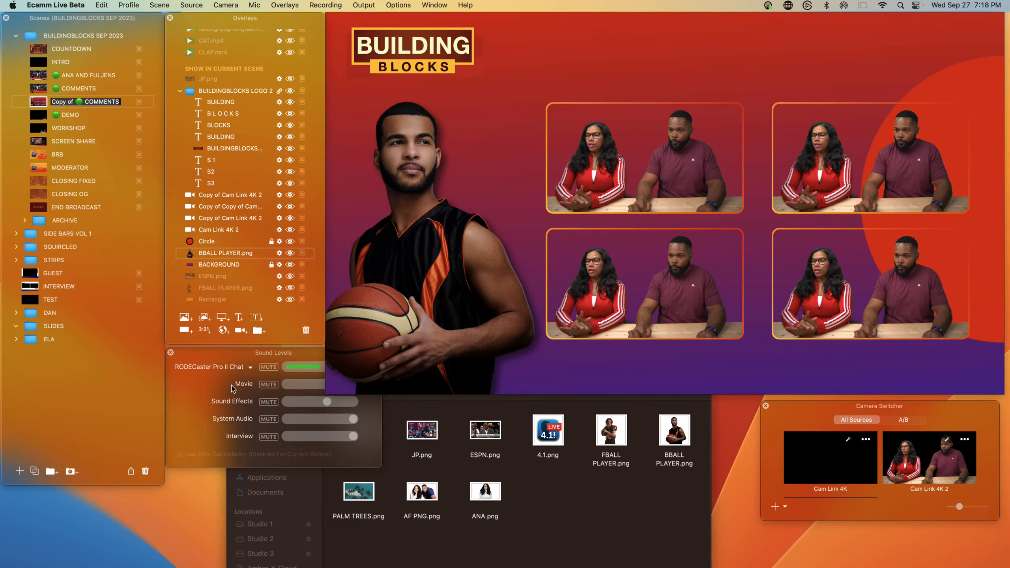
pyautogui.click(184, 330)
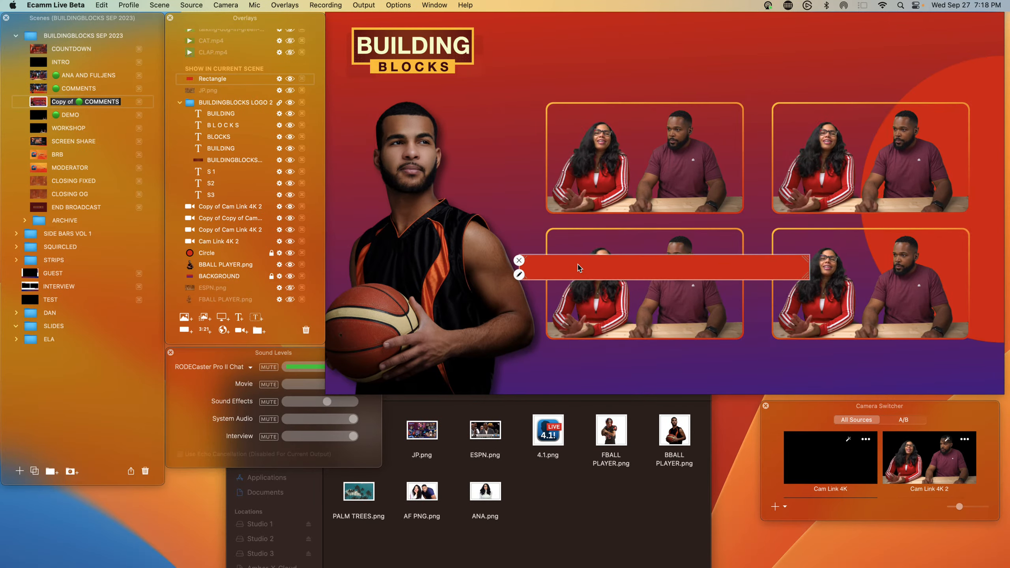
pyautogui.moveTo(577, 265); pyautogui.dragTo(575, 229)
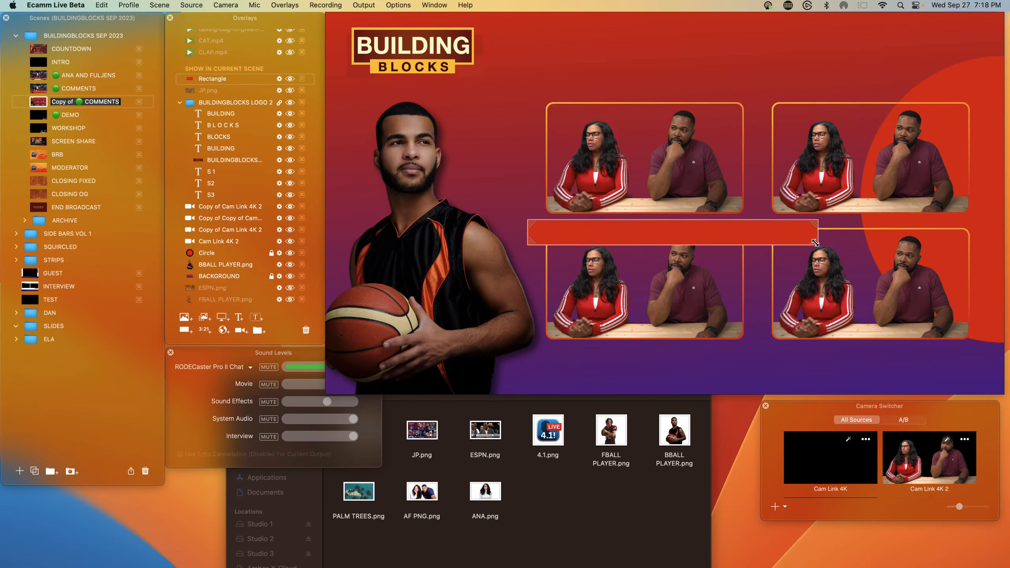
pyautogui.moveTo(814, 242); pyautogui.dragTo(1000, 240)
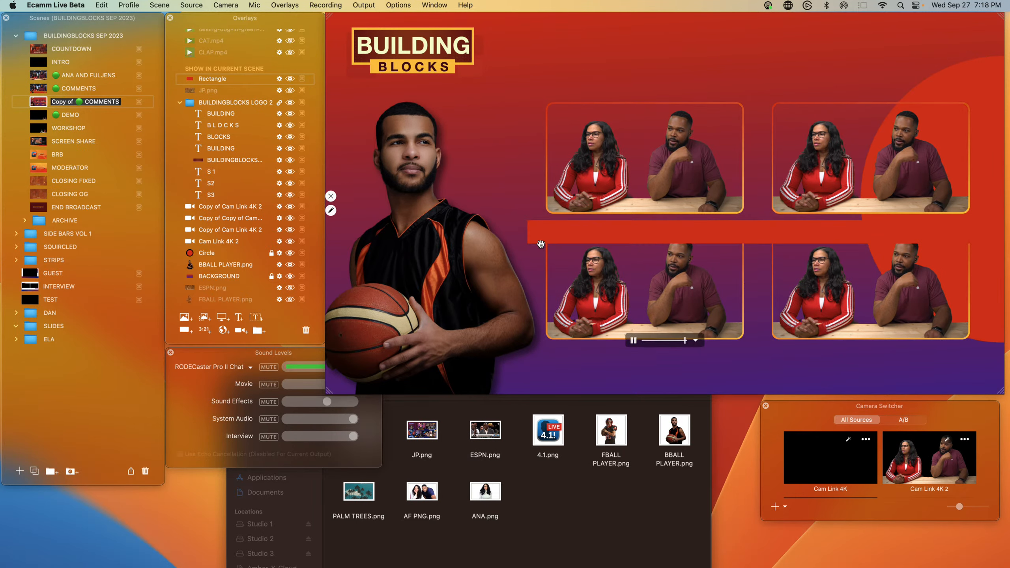
pyautogui.moveTo(552, 239); pyautogui.dragTo(465, 233)
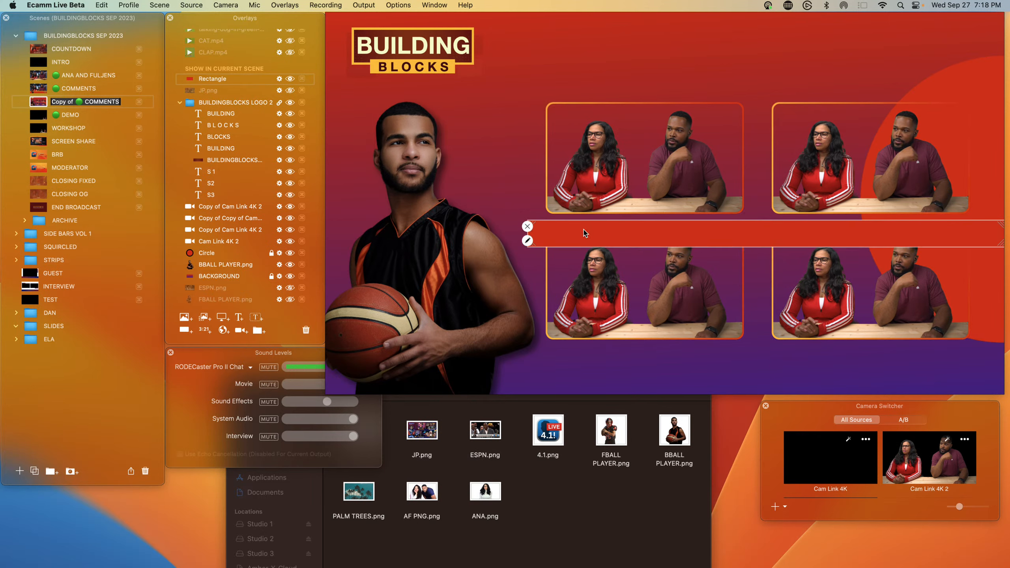
pyautogui.moveTo(576, 225); pyautogui.dragTo(386, 210)
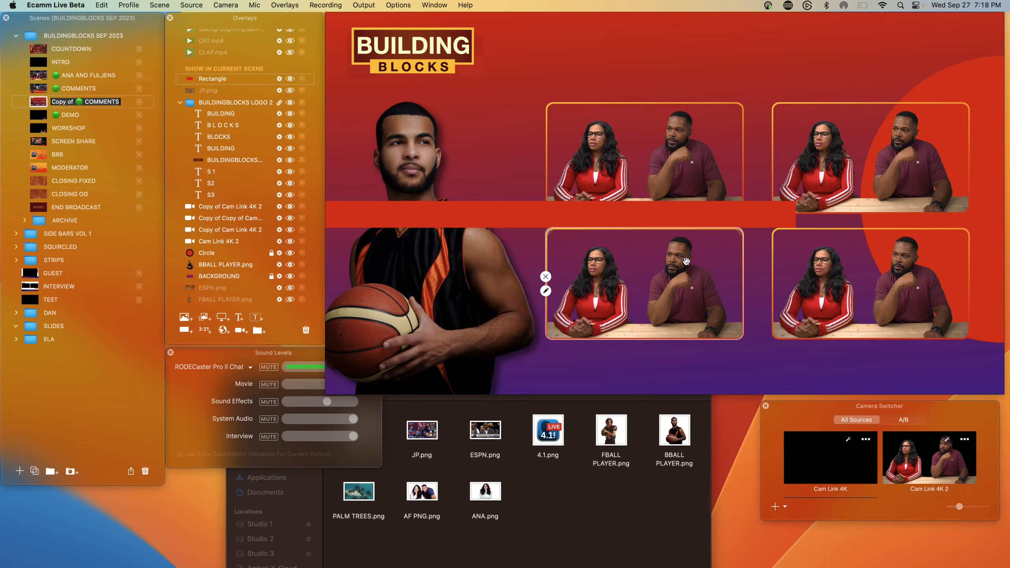
pyautogui.moveTo(792, 227); pyautogui.dragTo(1000, 225)
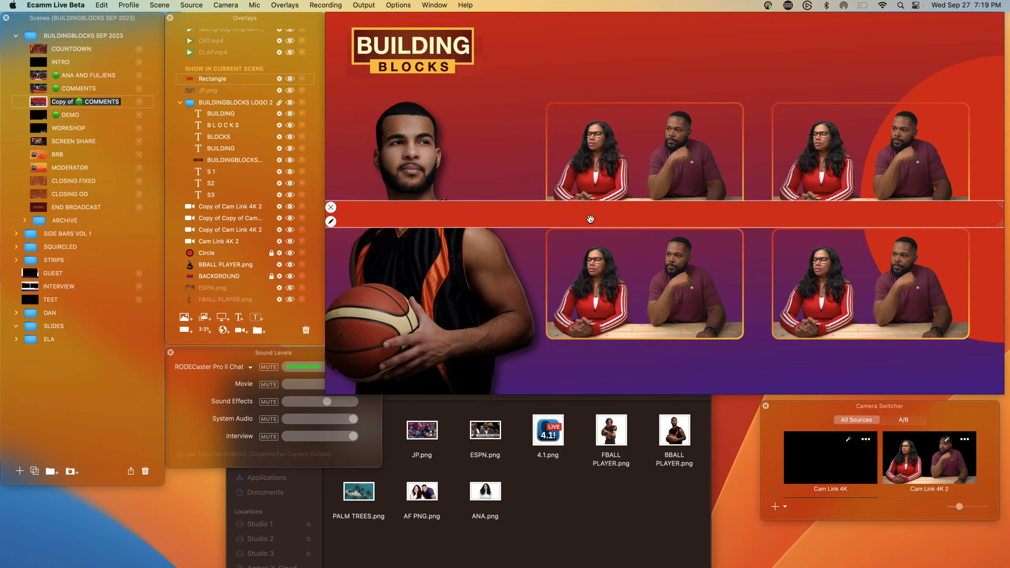
# Step: Set the rectangle bar's fill color to yellow
pyautogui.click(331, 221)
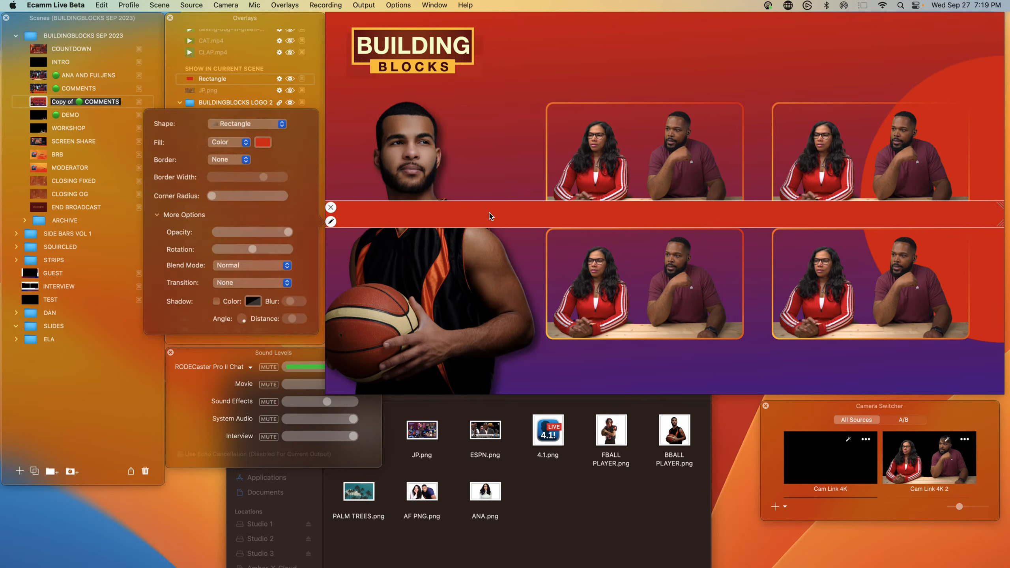
pyautogui.click(257, 140)
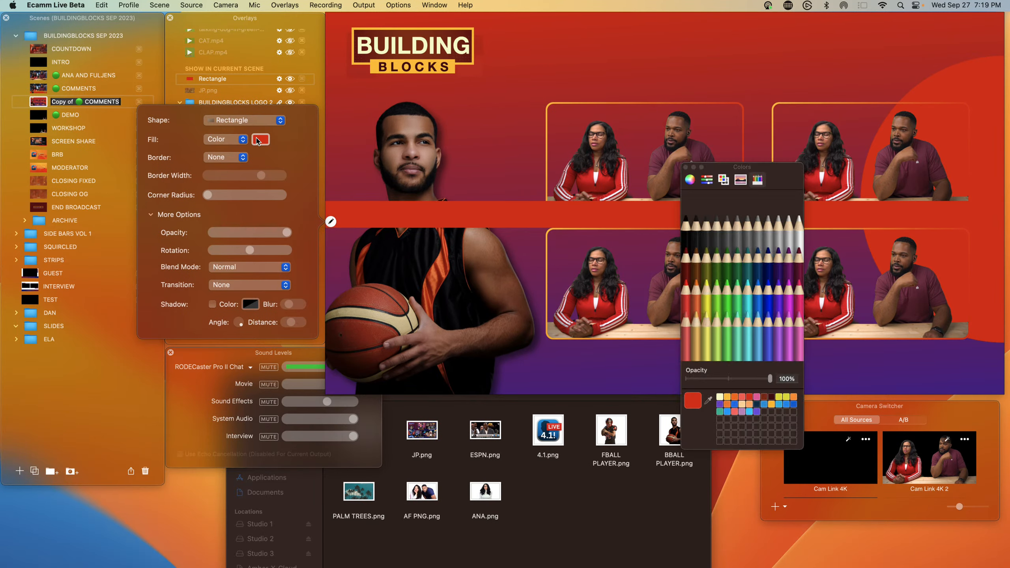
pyautogui.click(720, 397)
pyautogui.click(505, 219)
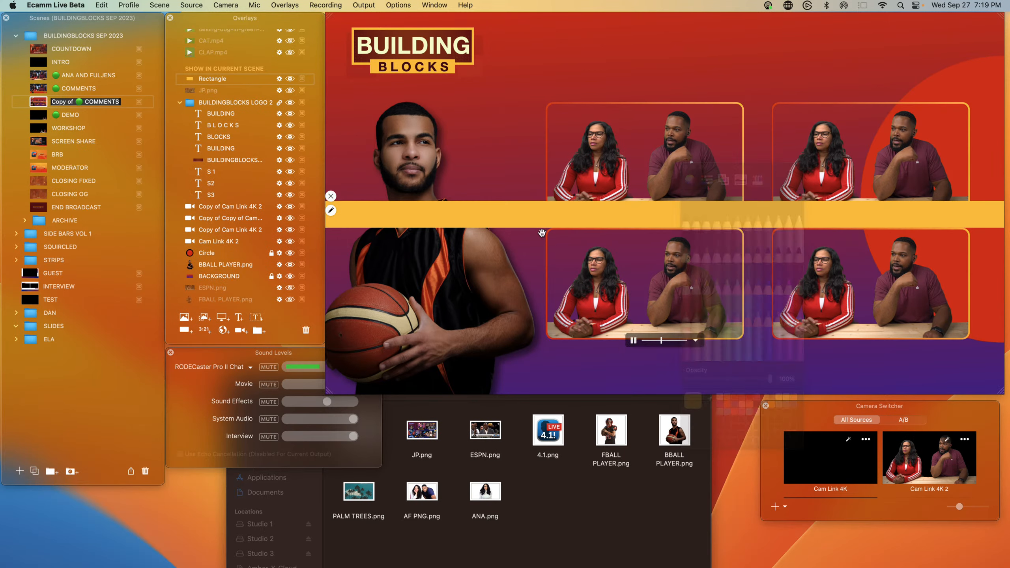
# Step: Rotate the yellow bar into a diagonal and move it lower across the scene
pyautogui.doubleClick(534, 219)
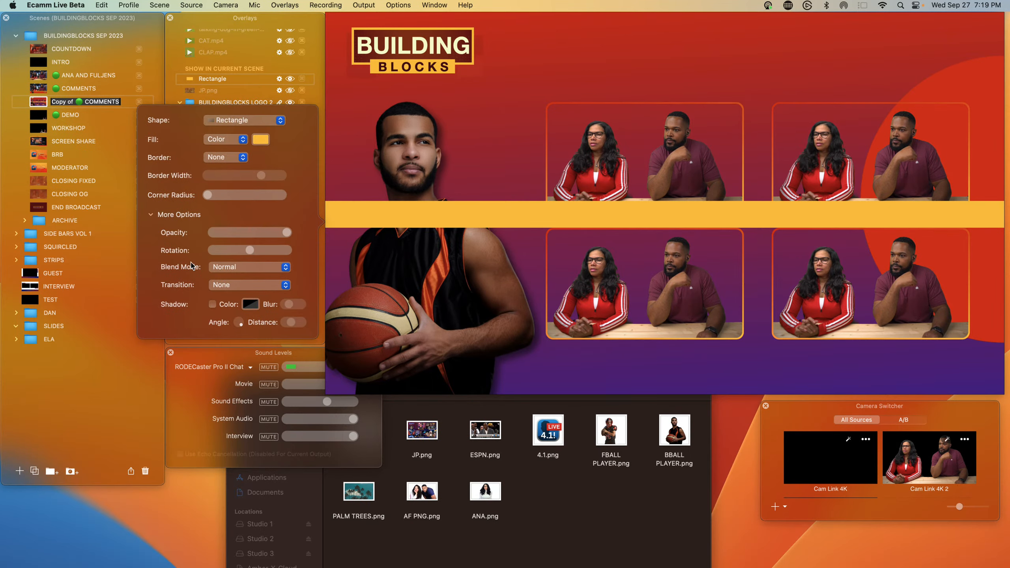
pyautogui.moveTo(247, 251); pyautogui.dragTo(243, 252)
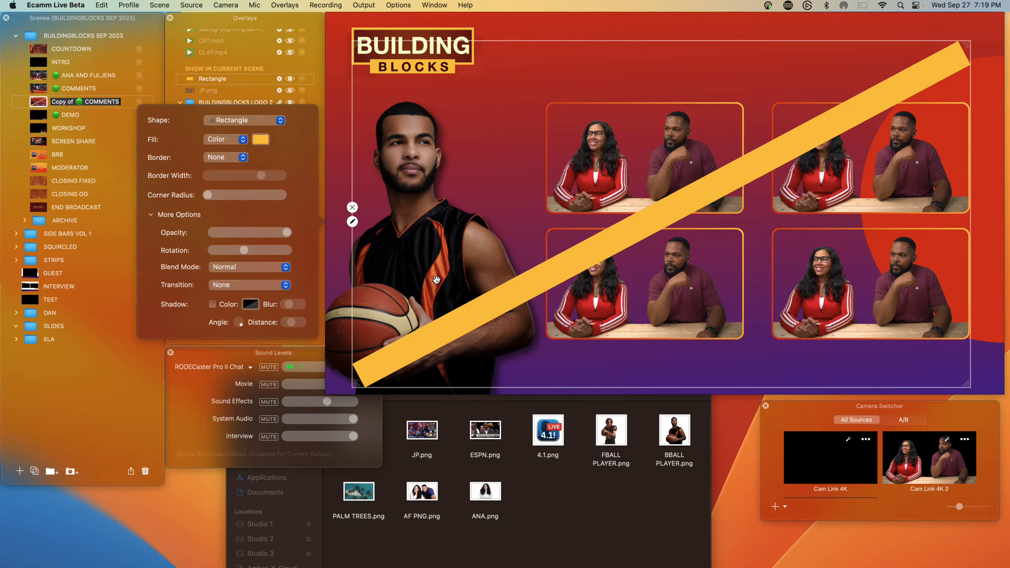
pyautogui.click(430, 229)
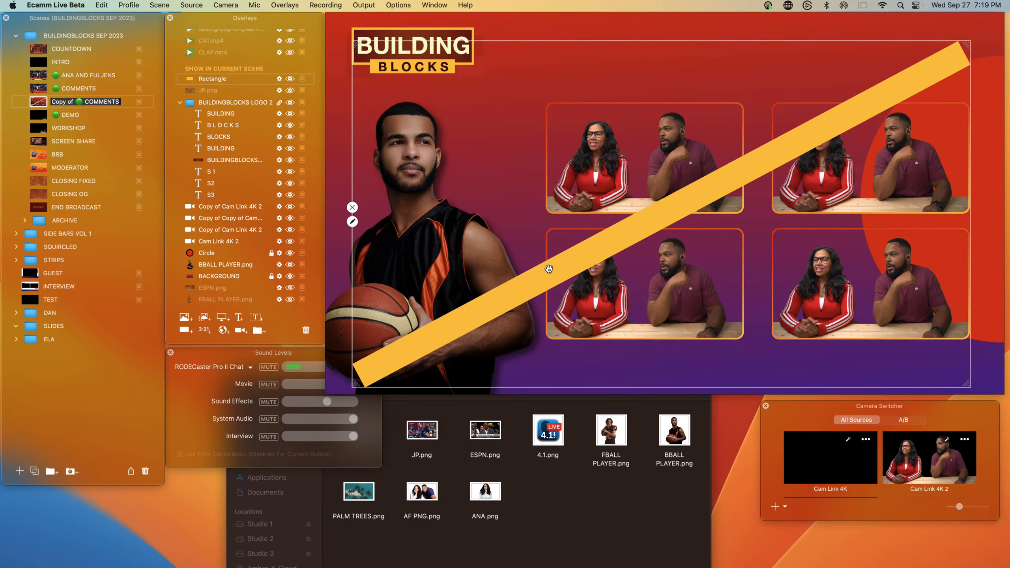
pyautogui.moveTo(548, 269); pyautogui.dragTo(525, 349)
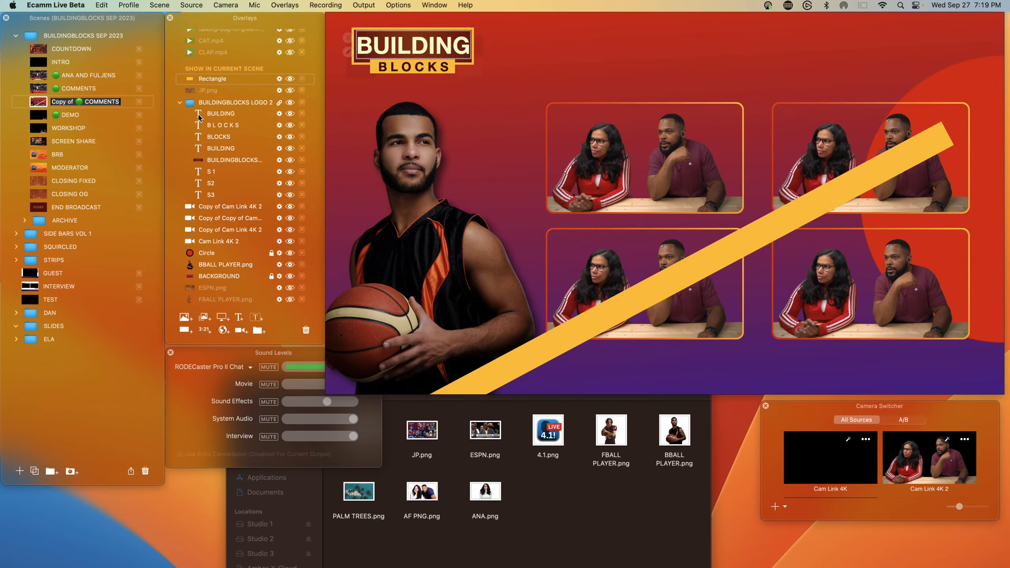
# Step: Move the Rectangle overlay below the camera feeds and Circle in the overlay order
pyautogui.moveTo(218, 127); pyautogui.dragTo(219, 163)
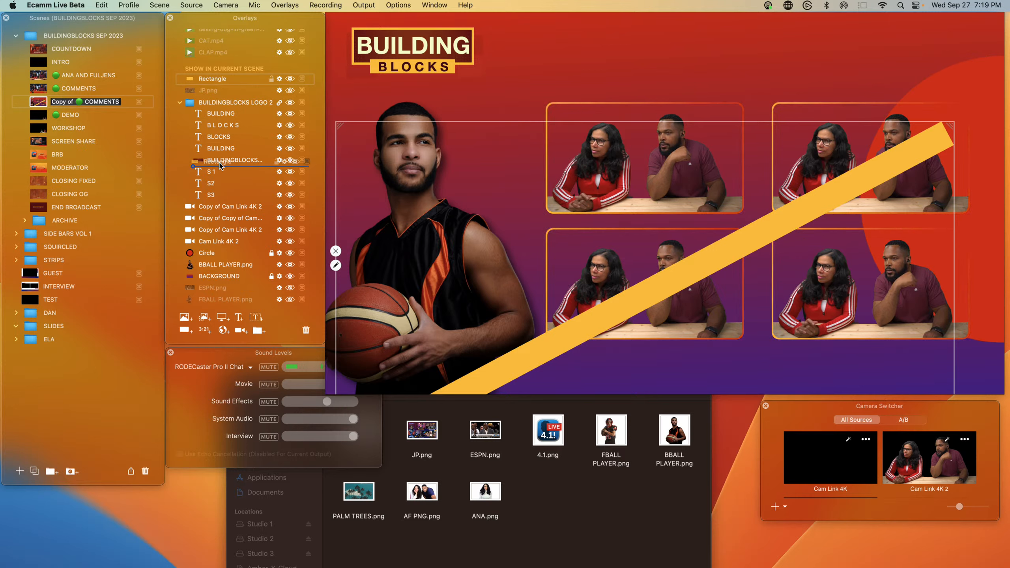
pyautogui.moveTo(221, 103); pyautogui.dragTo(207, 99)
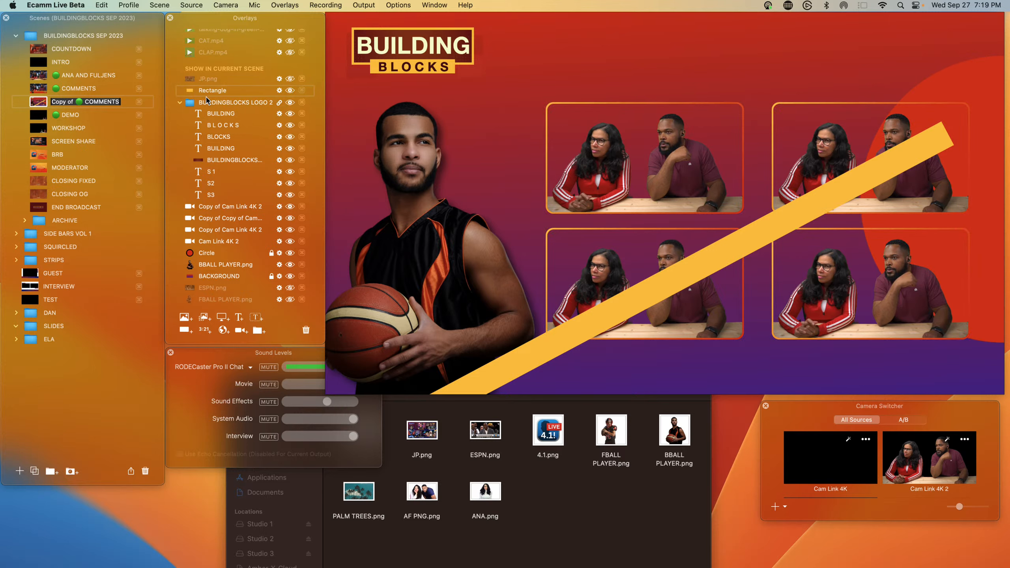
pyautogui.click(180, 103)
pyautogui.moveTo(195, 90); pyautogui.dragTo(202, 172)
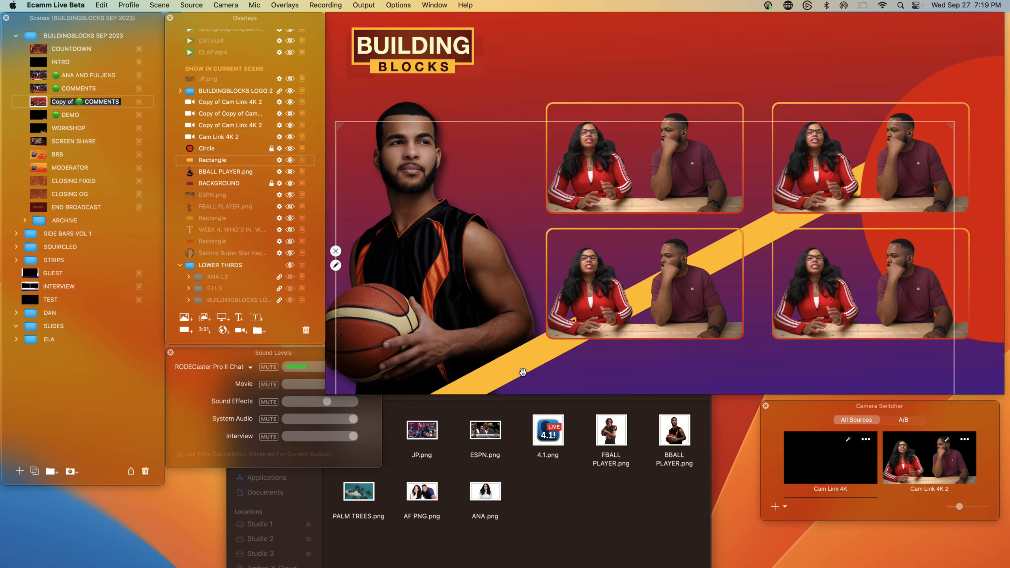
# Step: Raise BBALL PLAYER.png above the rectangle in the overlay order and shift the diagonal bar up behind the feeds
pyautogui.moveTo(521, 368); pyautogui.dragTo(555, 385)
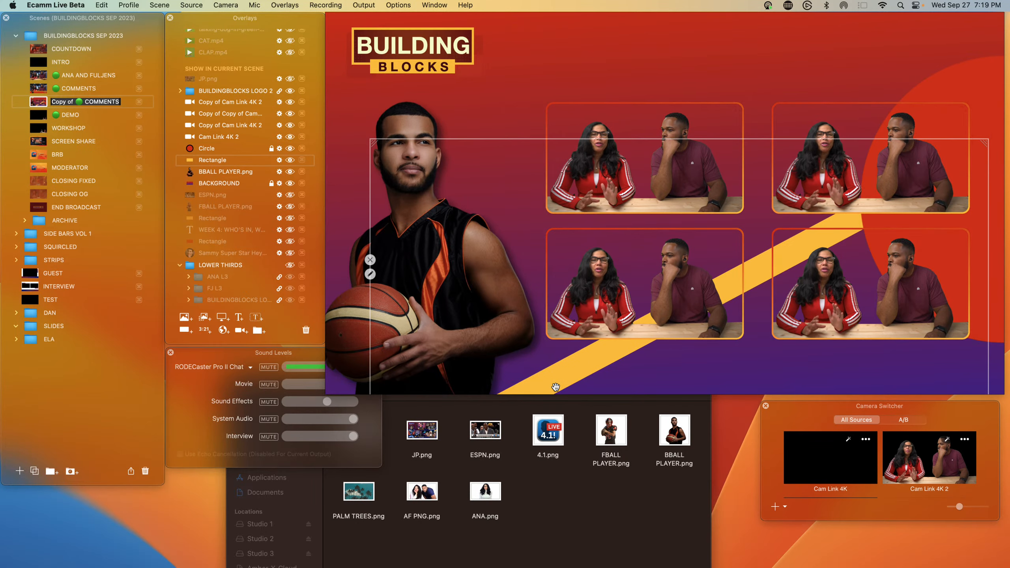
pyautogui.moveTo(211, 175); pyautogui.dragTo(212, 150)
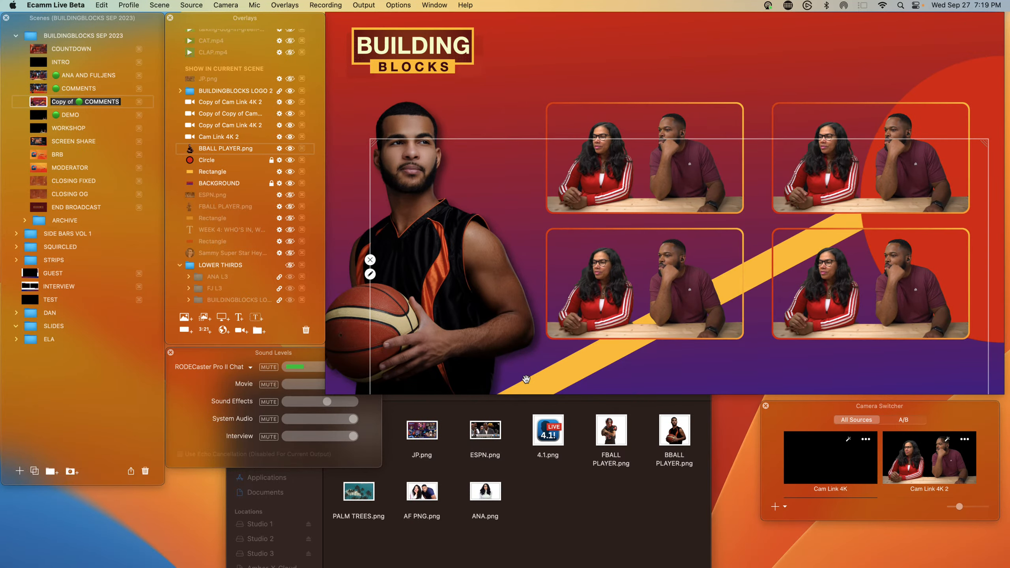
pyautogui.moveTo(536, 380); pyautogui.dragTo(517, 328)
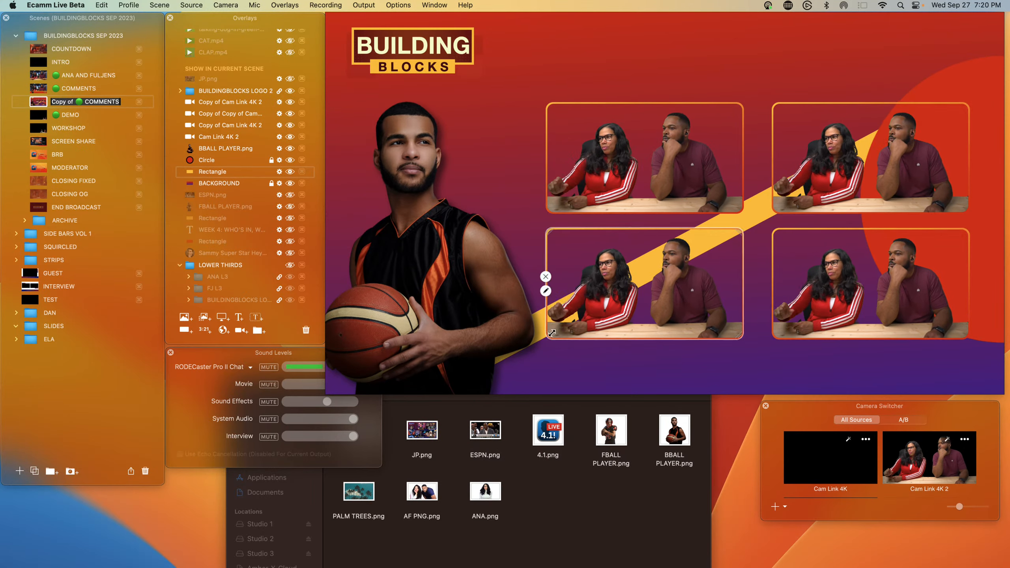
# Step: Open the rectangle bar's settings and adjust its rotation to fine-tune the diagonal angle
pyautogui.click(278, 172)
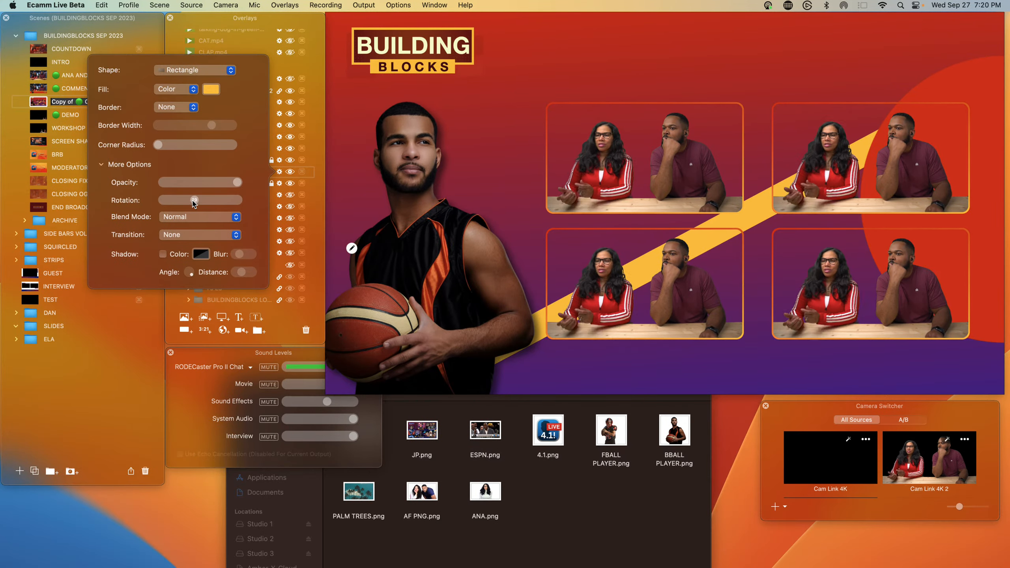
pyautogui.moveTo(194, 202); pyautogui.dragTo(237, 200)
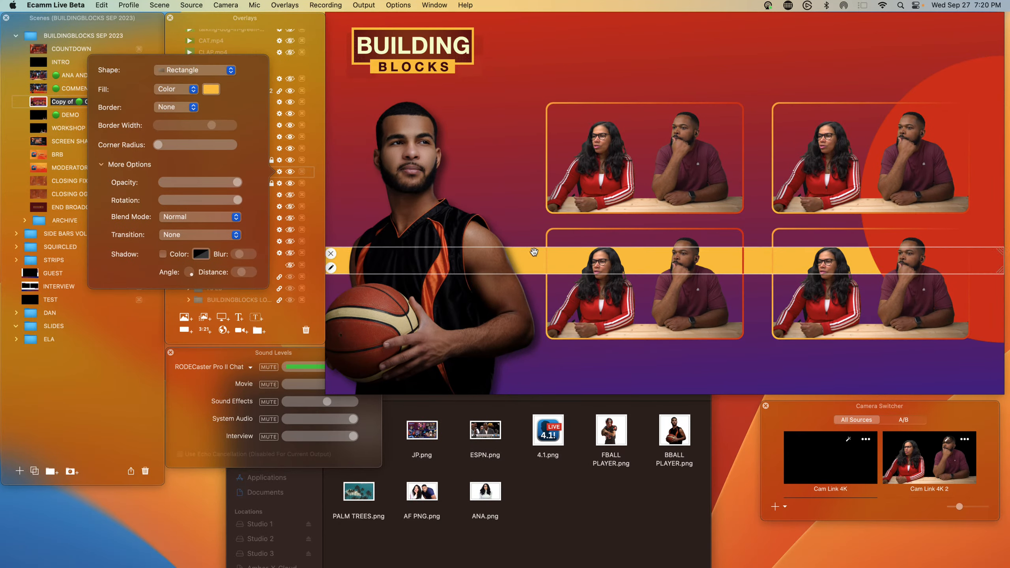
pyautogui.moveTo(232, 202); pyautogui.dragTo(228, 200)
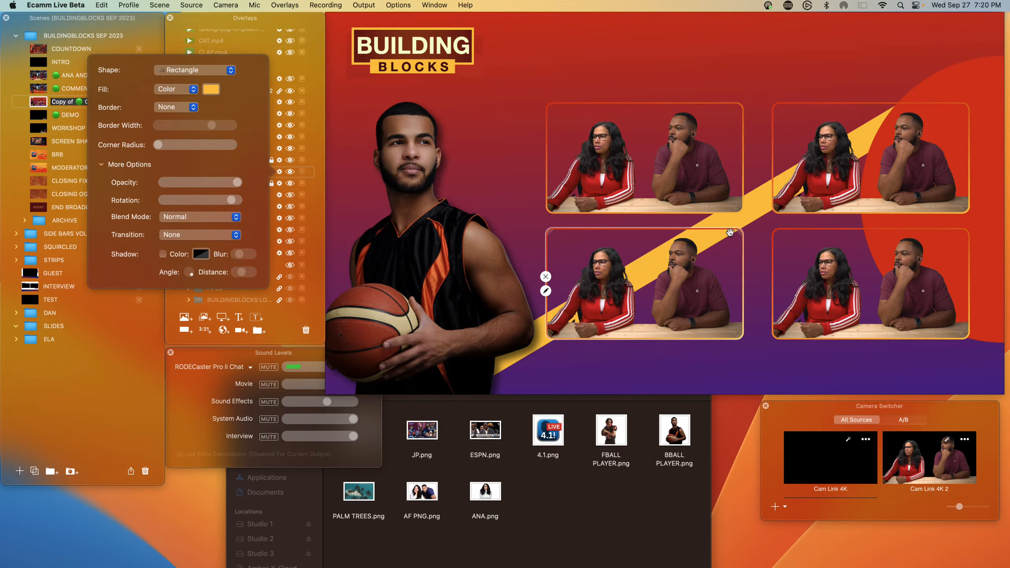
# Step: Move the yellow bar lower in the scene and rename the Rectangle overlay SLANTED YELLOW
pyautogui.moveTo(729, 232)
pyautogui.mouseDown()
pyautogui.moveTo(766, 256)
pyautogui.moveTo(725, 272)
pyautogui.mouseUp()
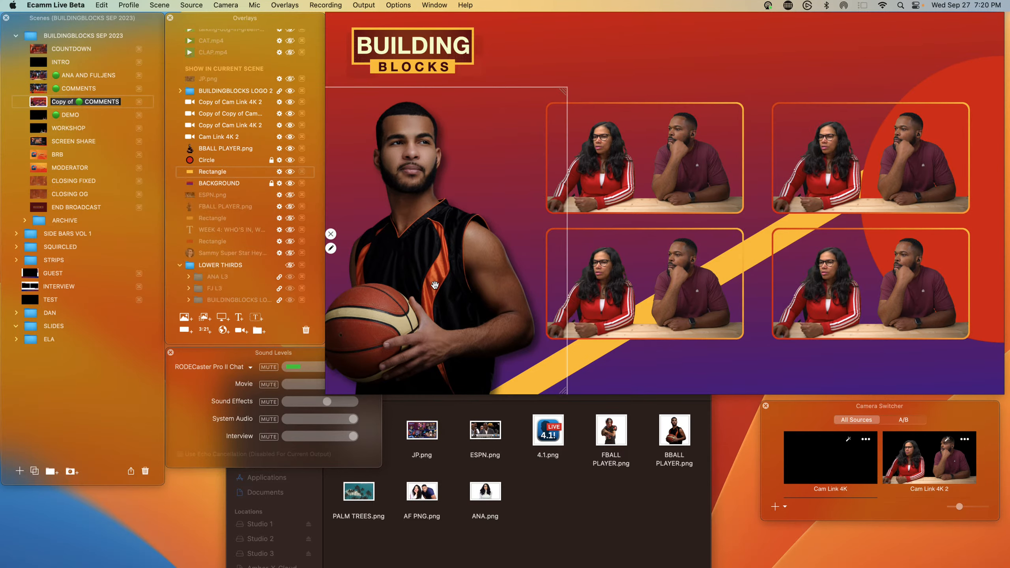
pyautogui.moveTo(316, 409)
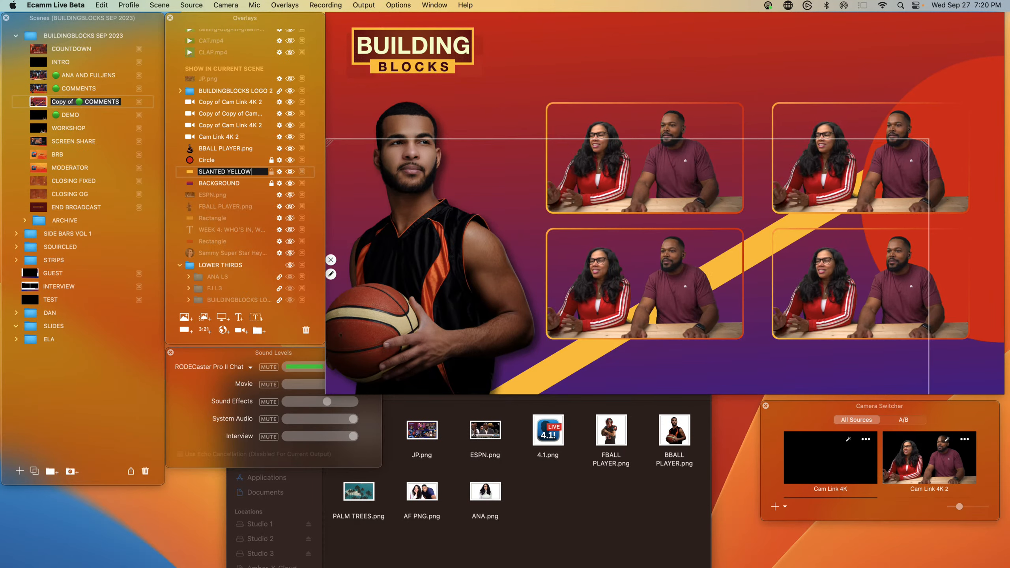
# Step: Resize and reposition the slanted yellow bar so it runs diagonally behind the camera feeds
pyautogui.moveTo(560, 373); pyautogui.dragTo(563, 413)
pyautogui.moveTo(505, 376); pyautogui.dragTo(514, 377)
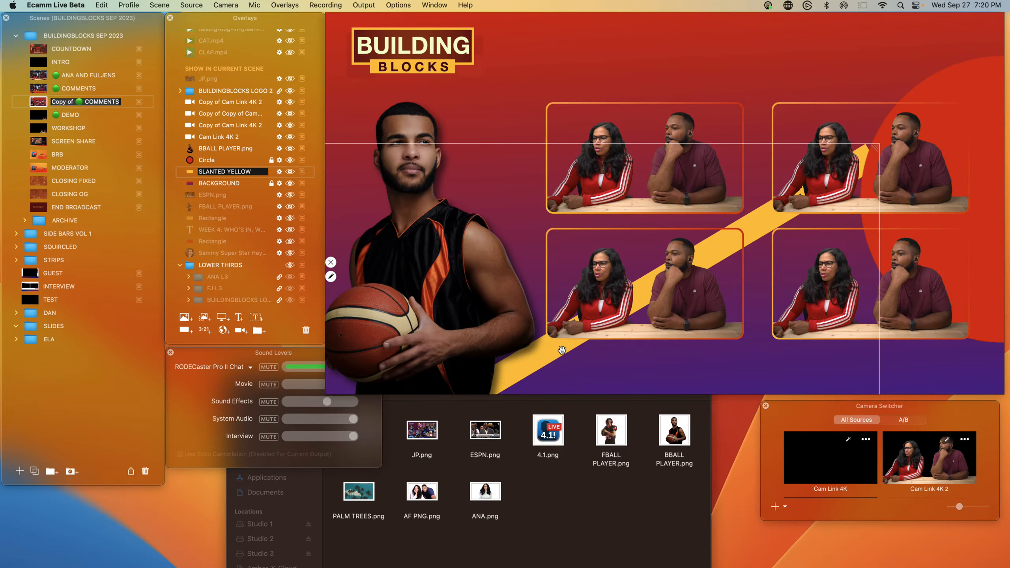
pyautogui.scroll(5, 561, 349)
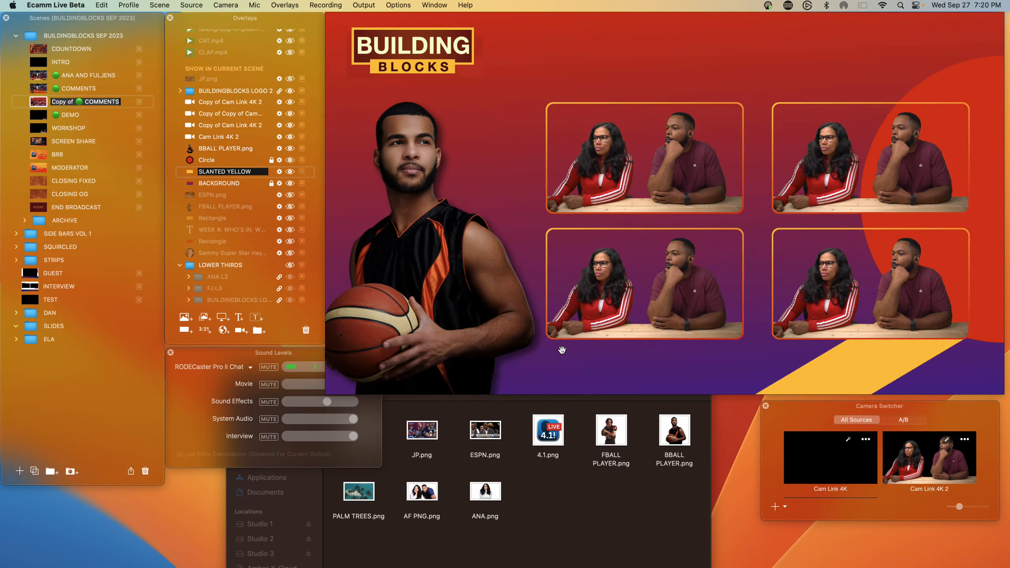
pyautogui.scroll(-4, 562, 349)
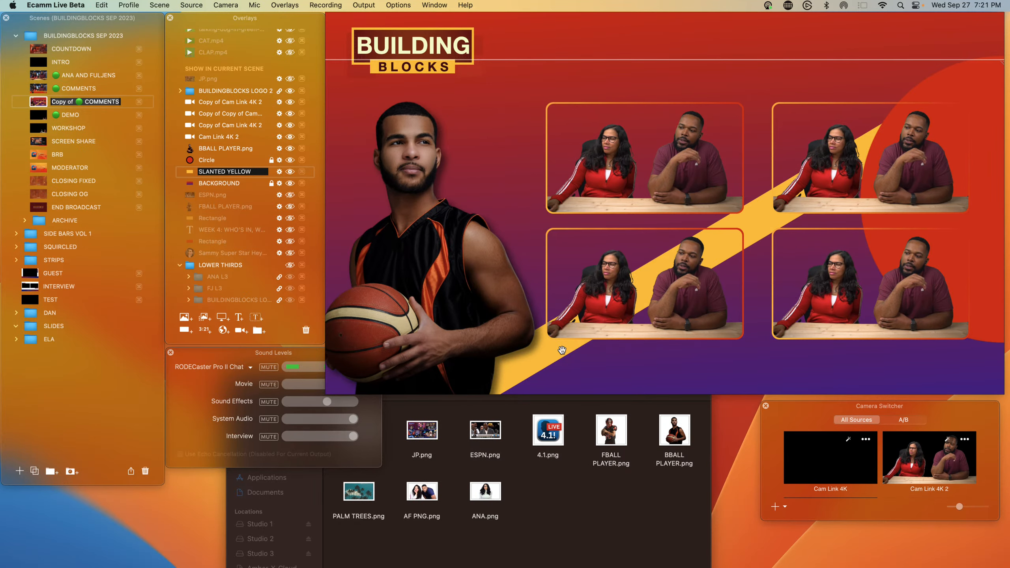
pyautogui.scroll(-3, 561, 350)
pyautogui.scroll(4, 562, 350)
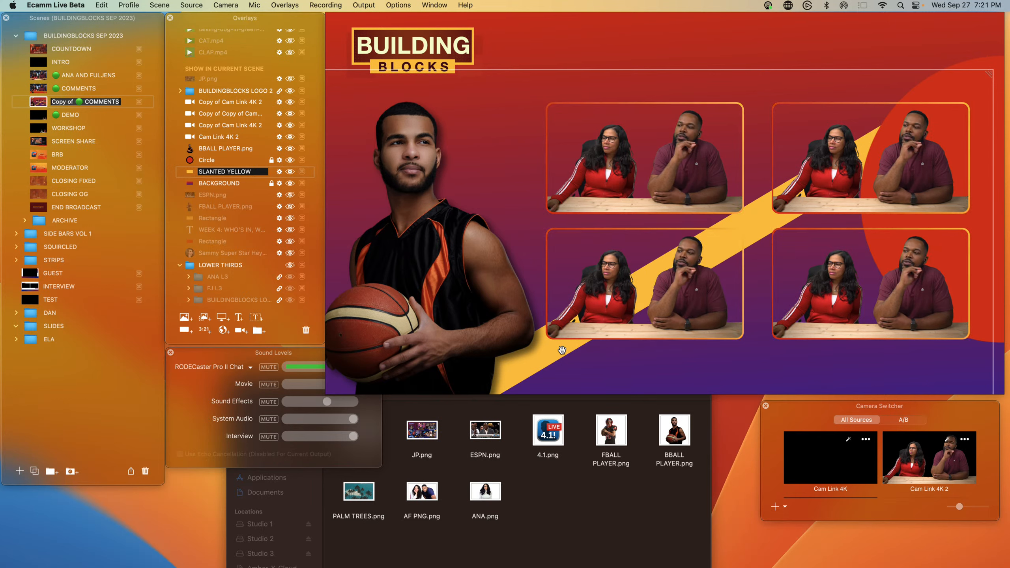
pyautogui.scroll(-2, 562, 350)
pyautogui.moveTo(556, 350); pyautogui.dragTo(650, 326)
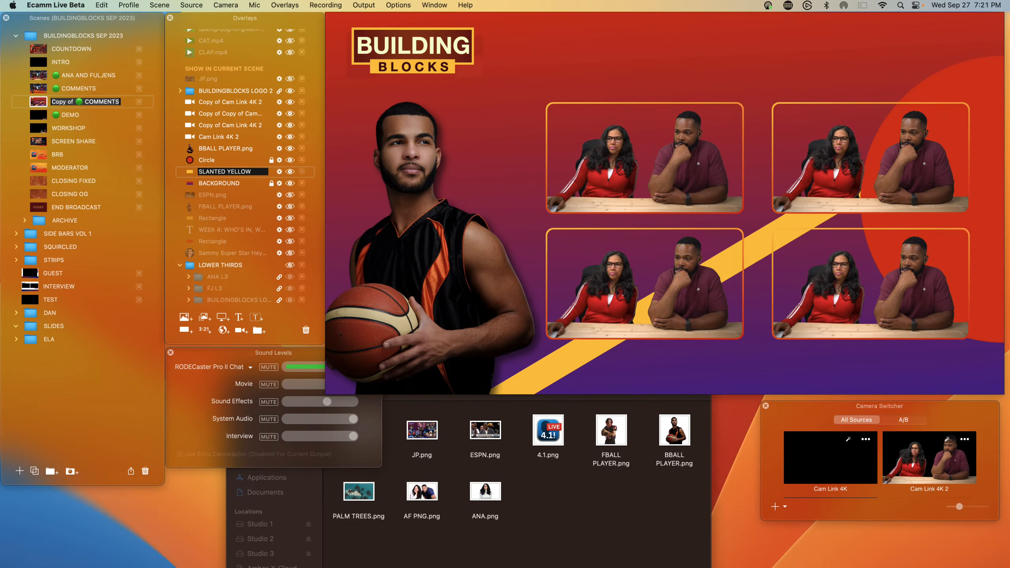
# Step: Hide the Circle overlay and move the yellow bar further up and right across the scene
pyautogui.click(290, 159)
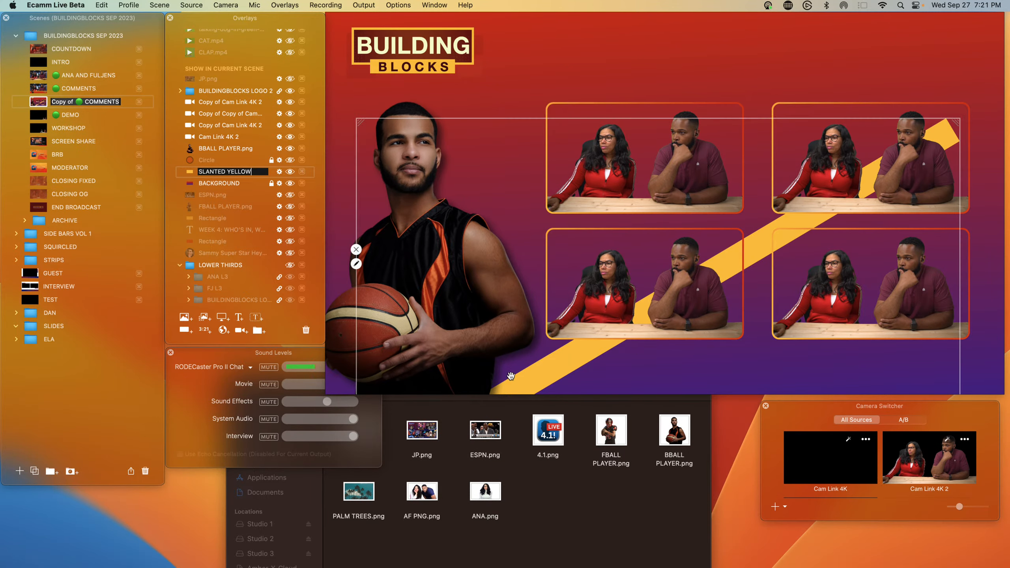
pyautogui.moveTo(562, 379); pyautogui.dragTo(568, 355)
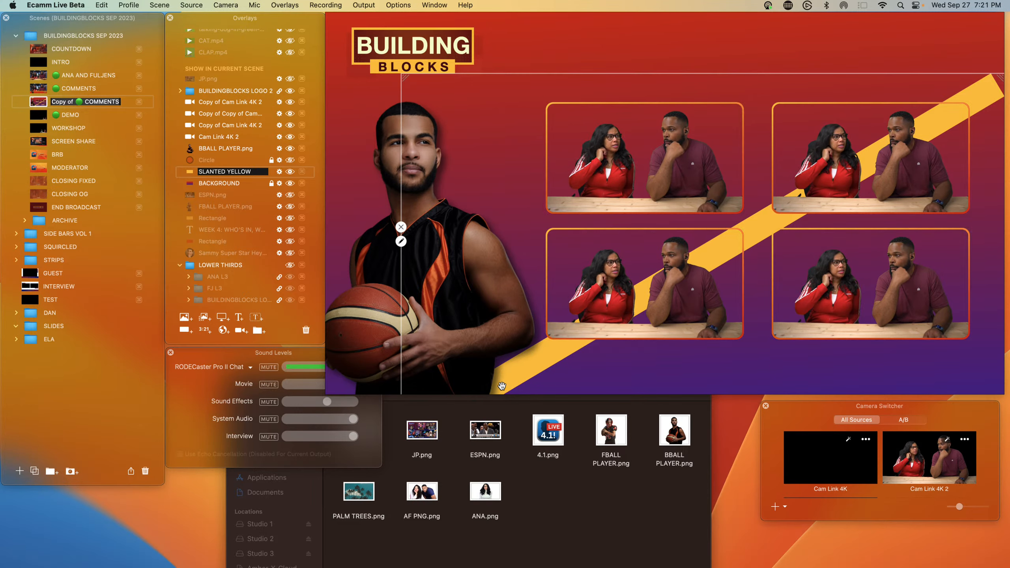
pyautogui.moveTo(502, 385); pyautogui.dragTo(522, 379)
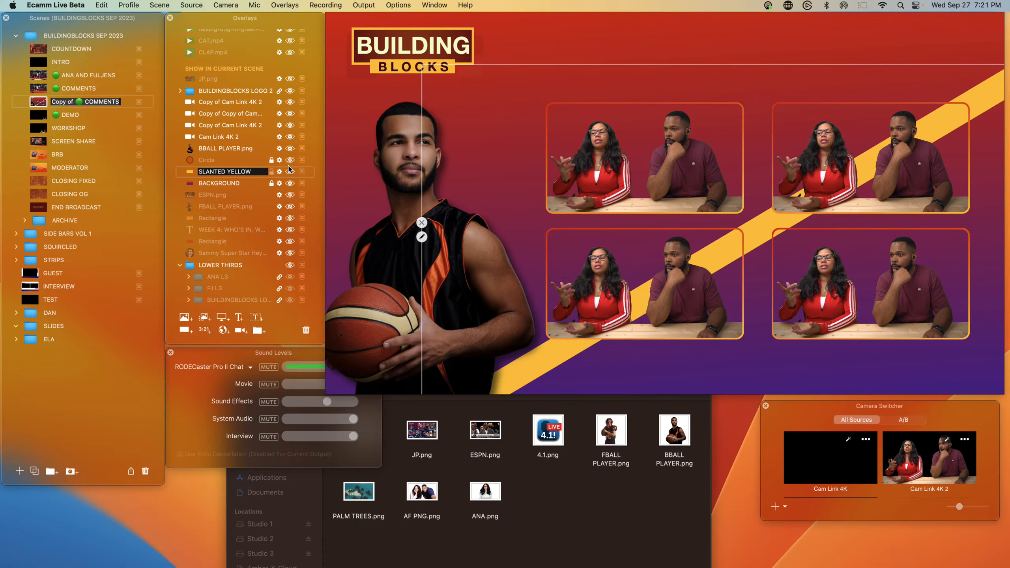
# Step: Toggle the Circle and SLANTED YELLOW overlays' visibility to compare the scene, leaving both shown
pyautogui.click(289, 159)
pyautogui.click(289, 159)
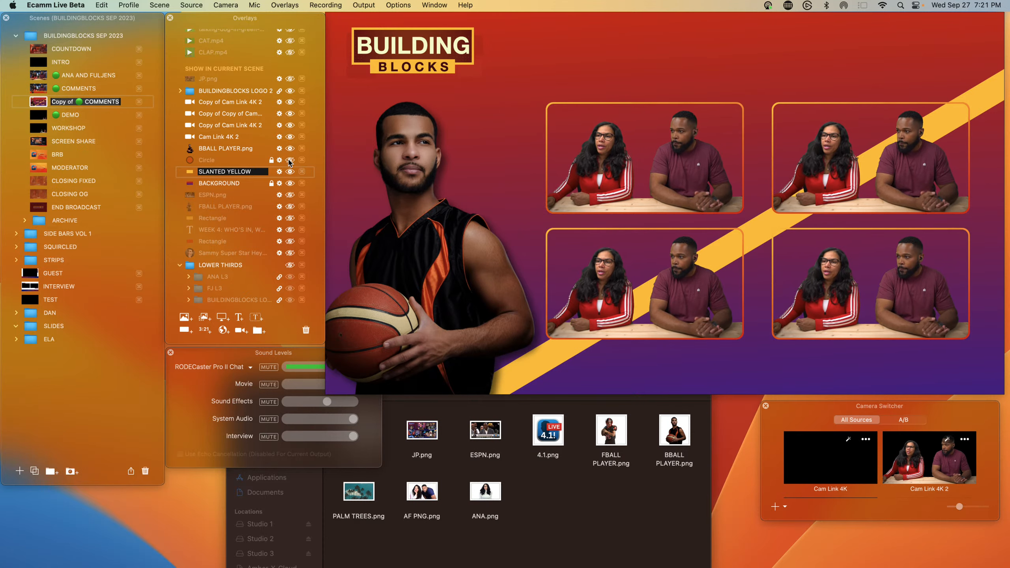
pyautogui.click(192, 173)
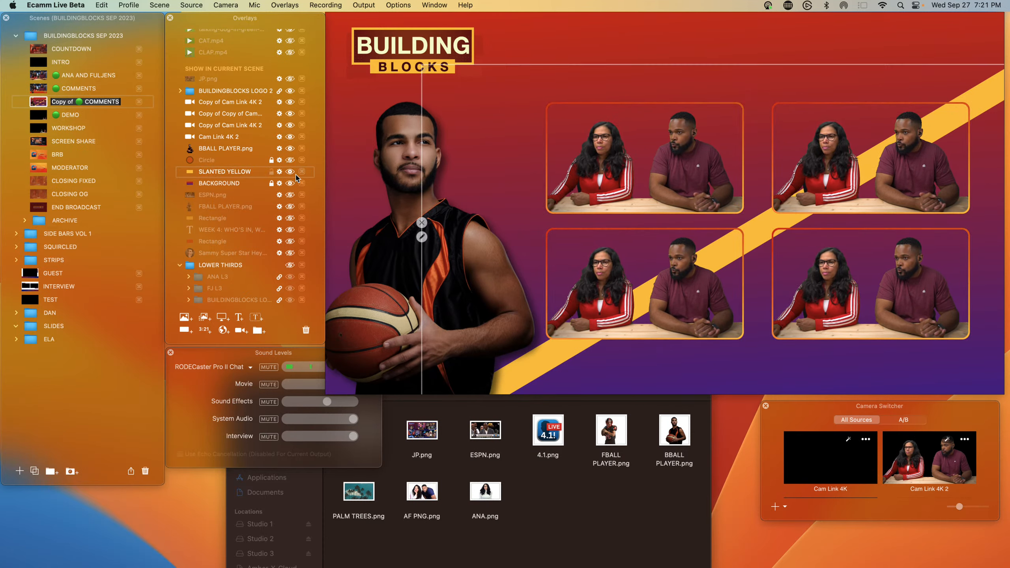
pyautogui.click(290, 171)
pyautogui.click(290, 160)
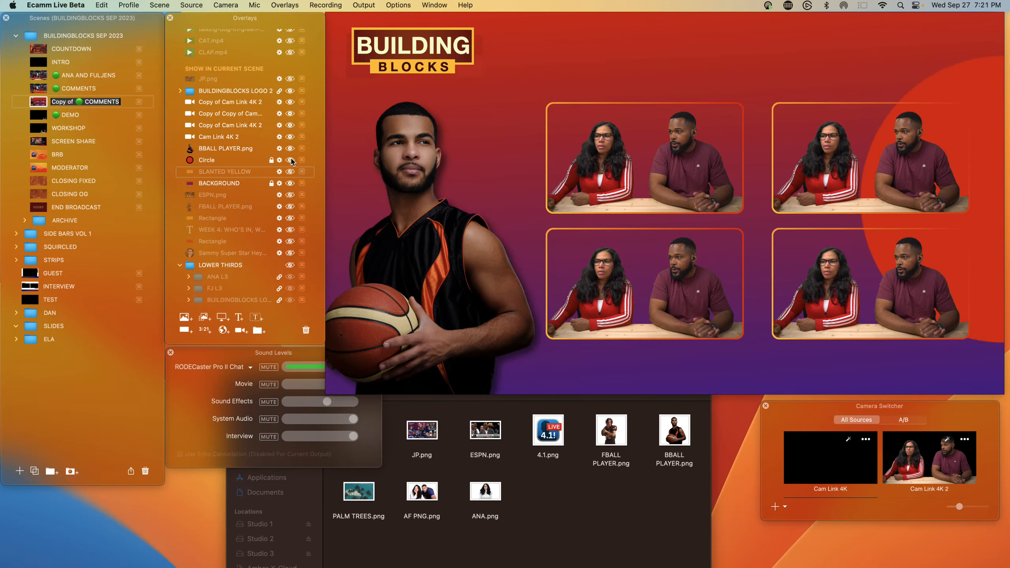
pyautogui.click(290, 172)
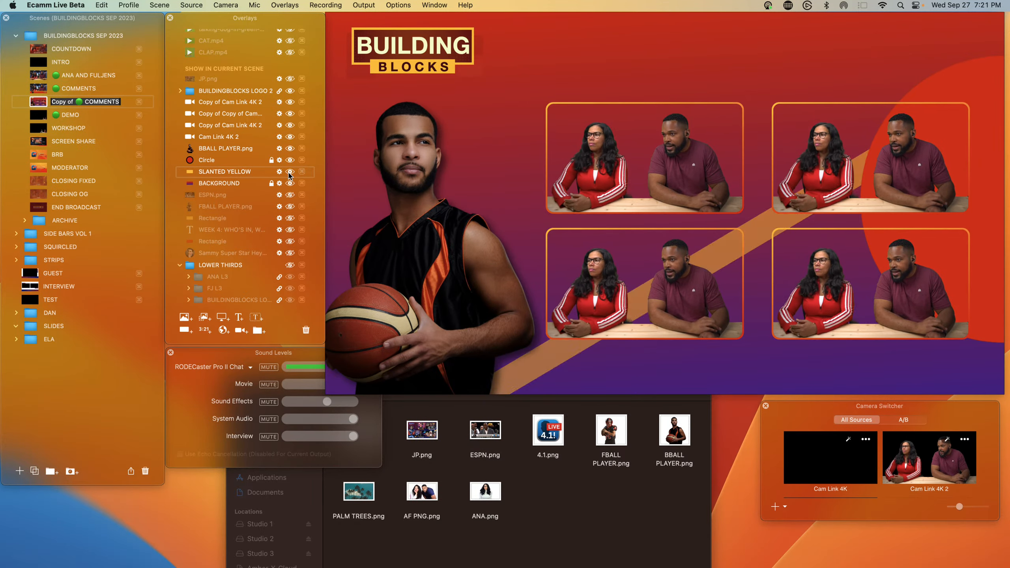
# Step: Set the slanted bar's fill to Motion with yellow and red as its two colors
pyautogui.click(279, 171)
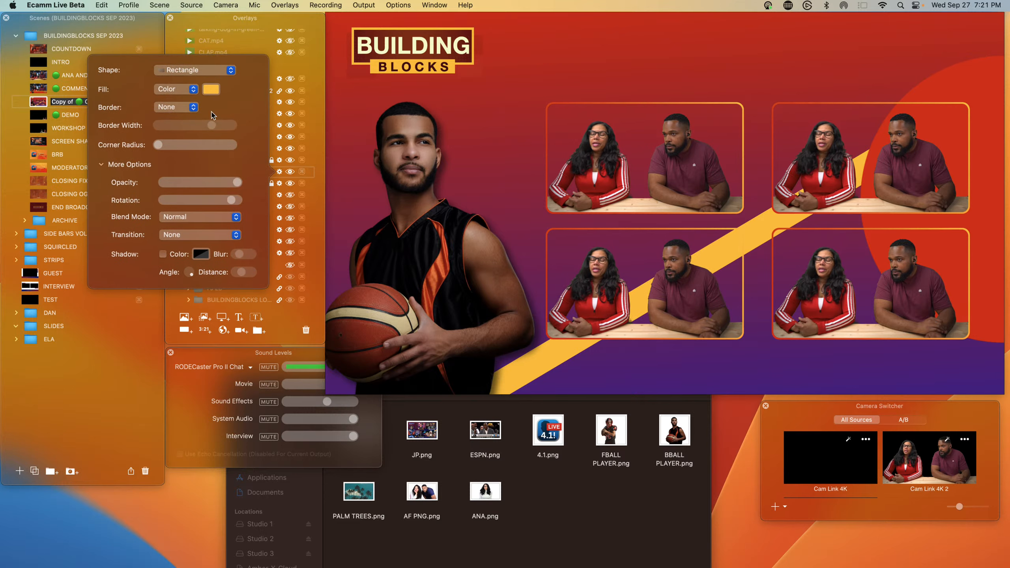
pyautogui.click(171, 89)
pyautogui.click(175, 115)
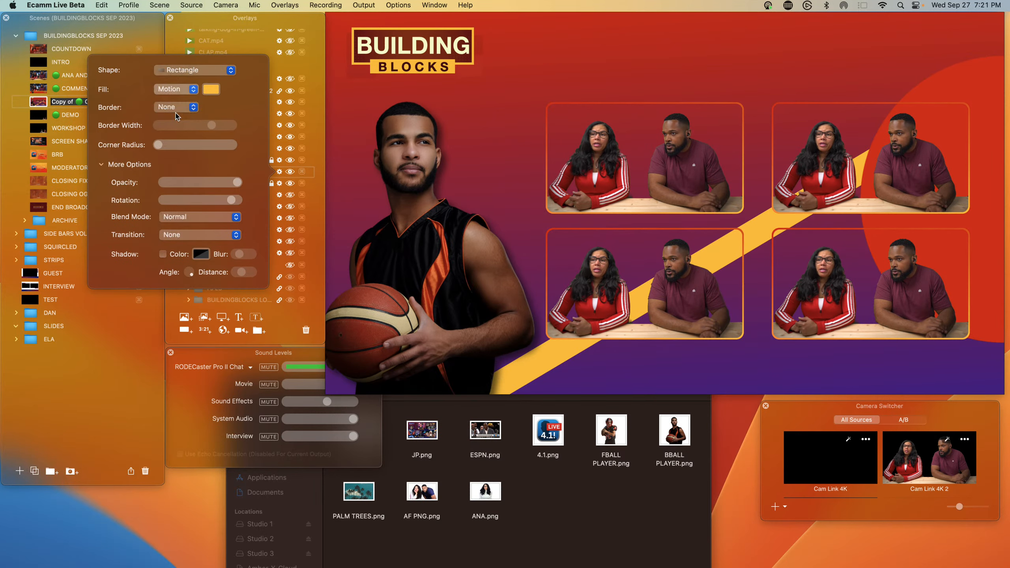
pyautogui.click(232, 90)
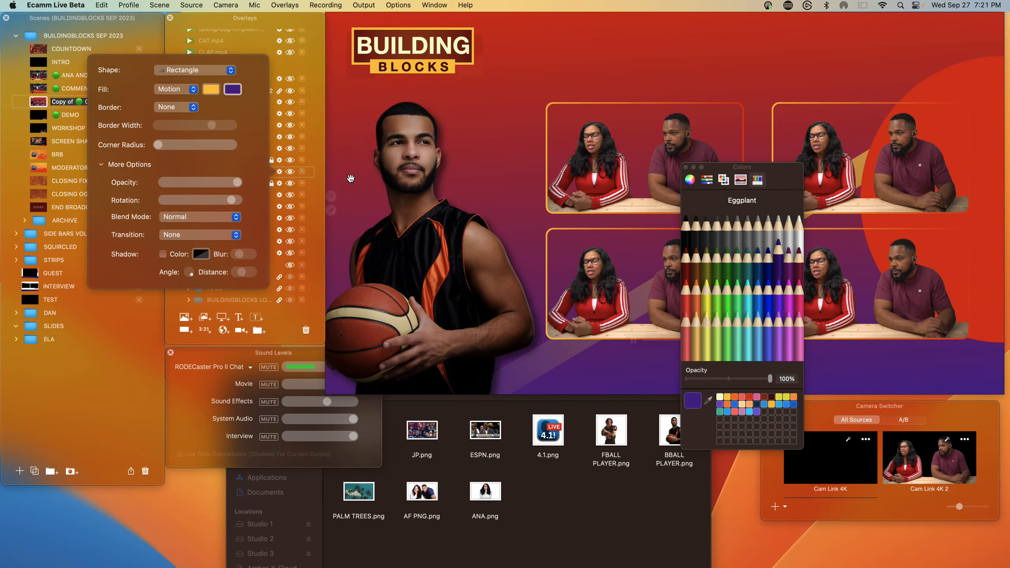
pyautogui.click(749, 397)
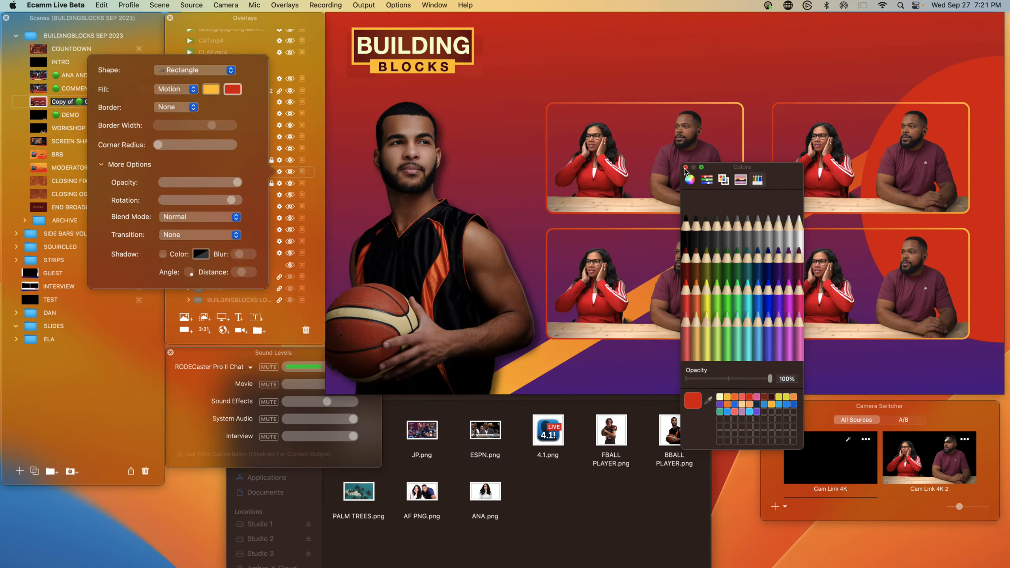
pyautogui.click(670, 181)
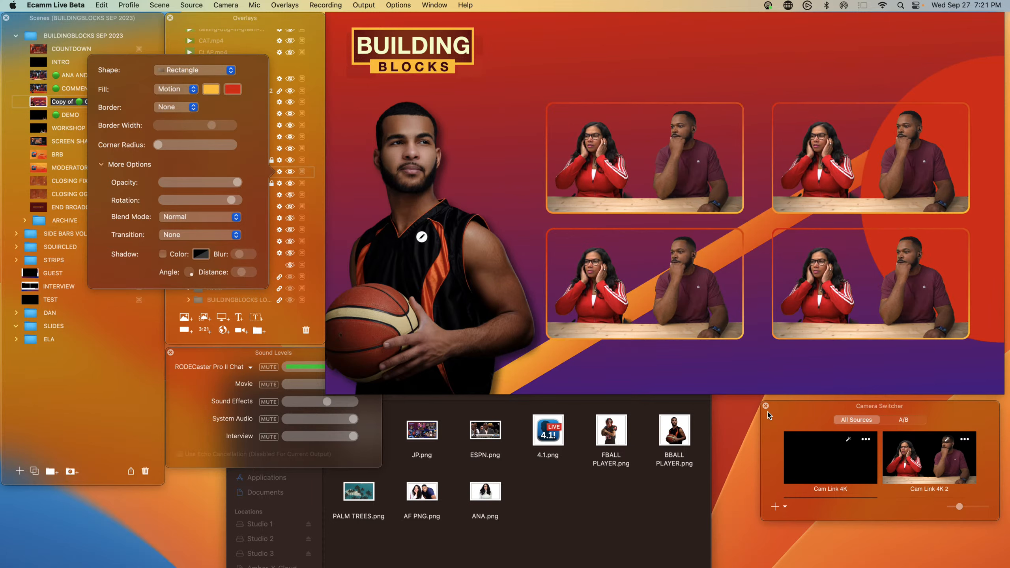
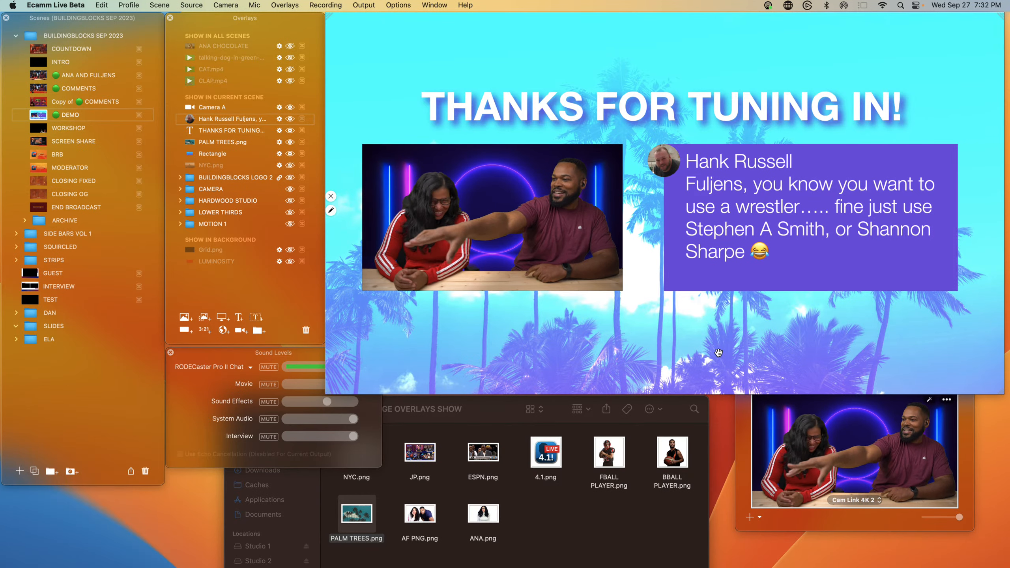
# Step: Change the title text overlay to "LIVE CHAT" and center it horizontally above the camera feed
pyautogui.click(279, 131)
pyautogui.write('LIVE ')
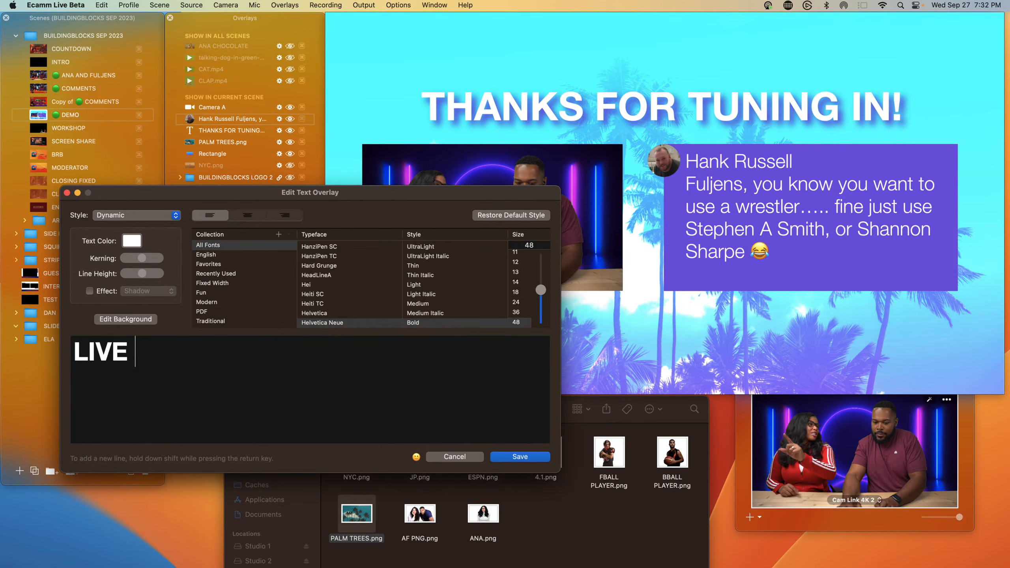
pyautogui.write('CHAT')
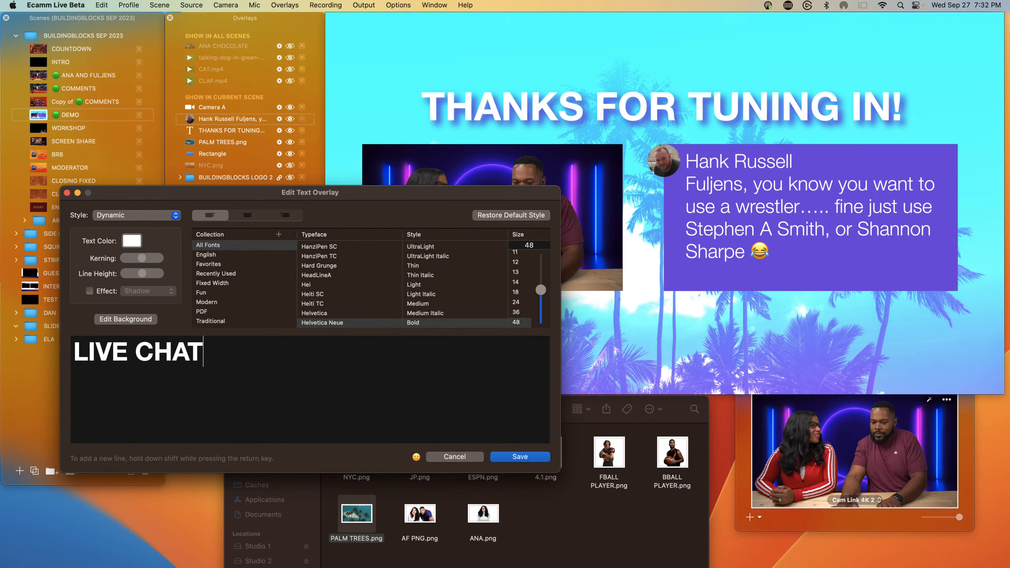
pyautogui.write(' - LE')
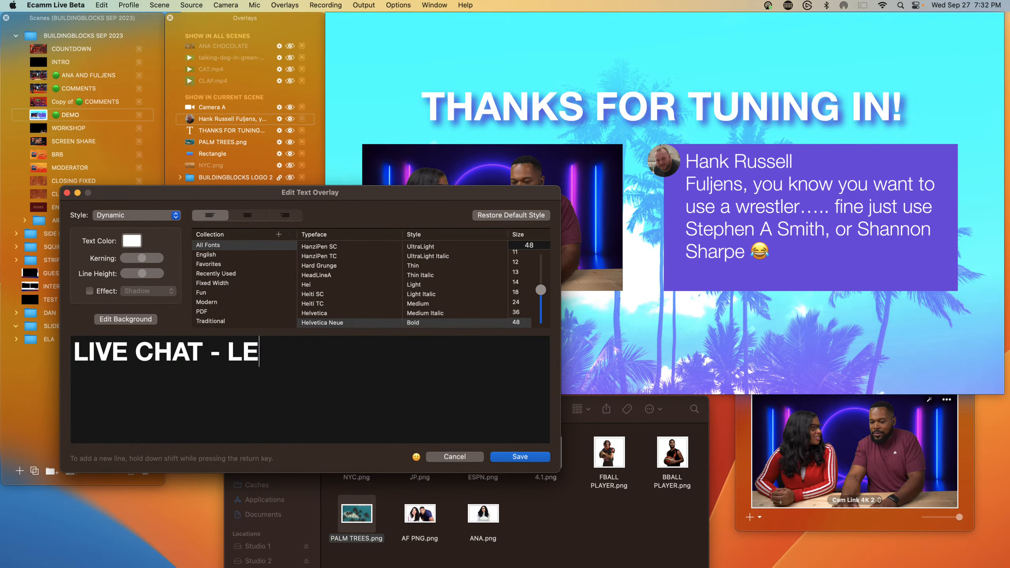
pyautogui.press('BackSpace')
pyautogui.press('BackSpace')
pyautogui.press('BackSpace')
pyautogui.press('BackSpace')
pyautogui.press('BackSpace')
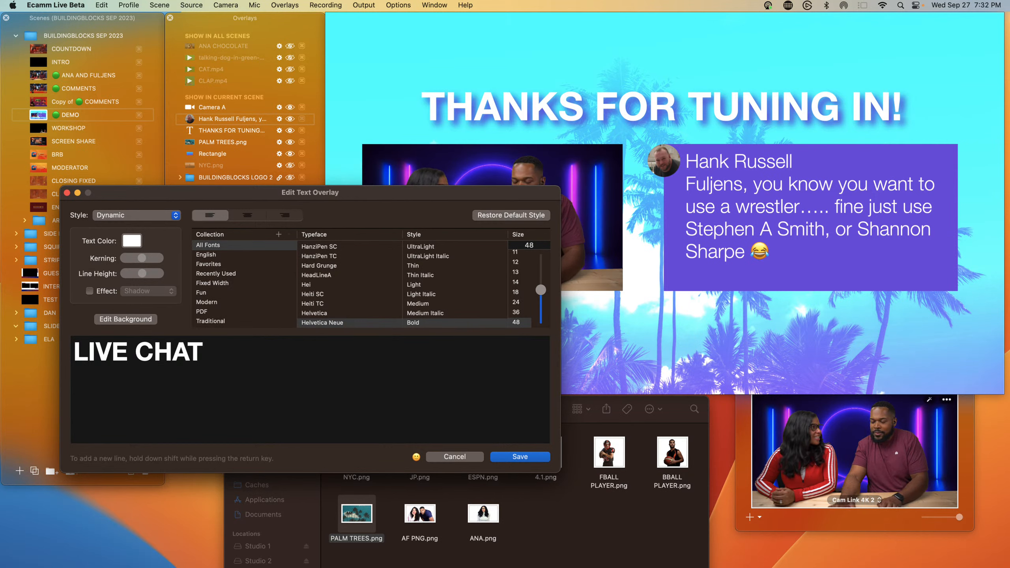
pyautogui.press('Return')
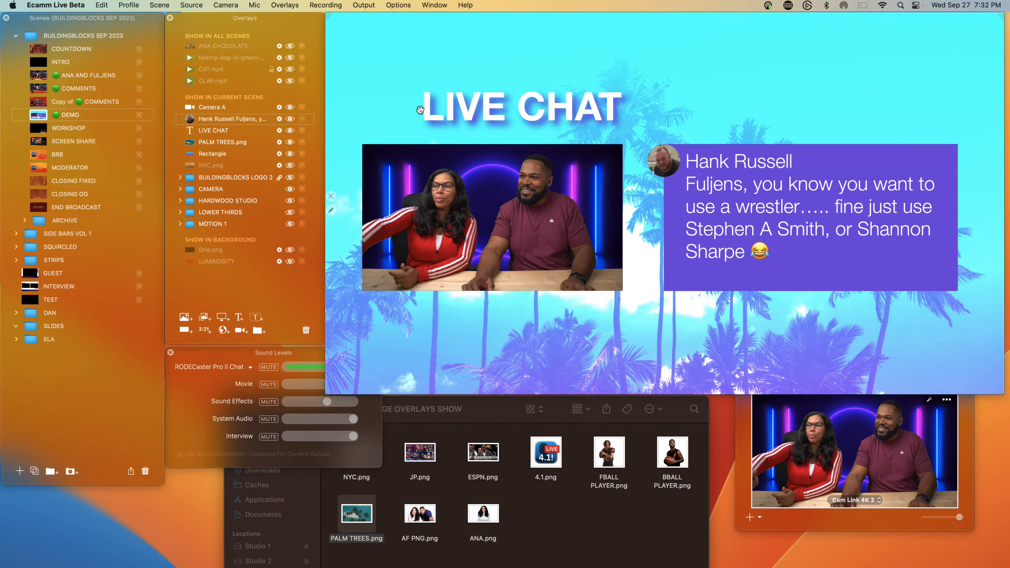
pyautogui.moveTo(479, 115); pyautogui.dragTo(621, 107)
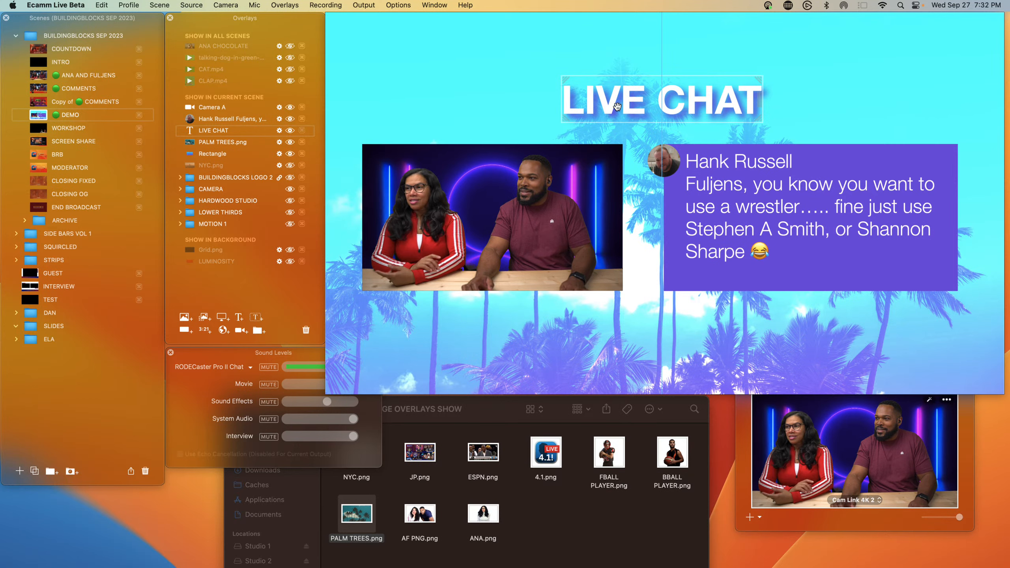
pyautogui.moveTo(615, 105); pyautogui.dragTo(620, 106)
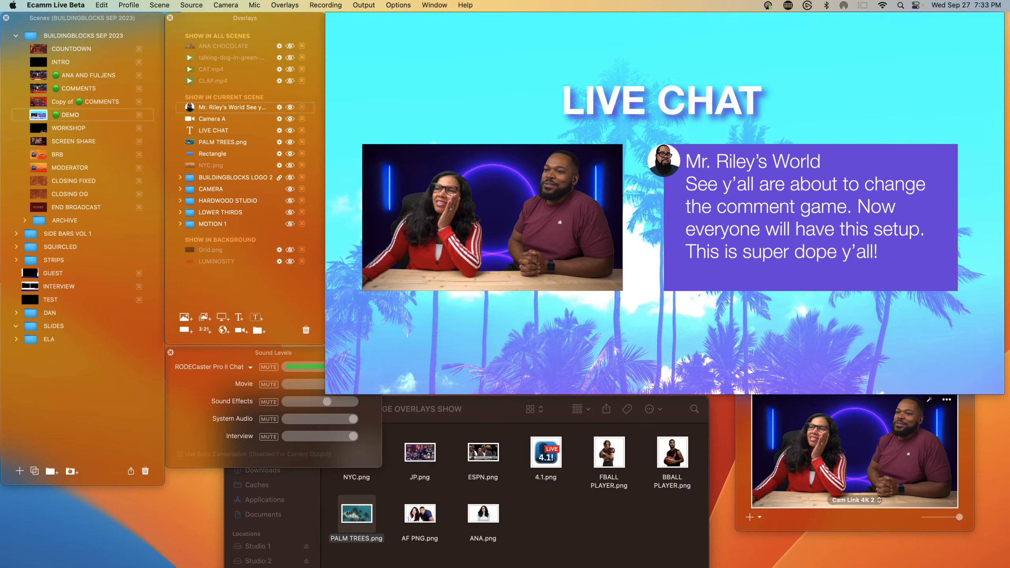
# Step: Duplicate the DEMO scene and keep working in the original
pyautogui.click(289, 8)
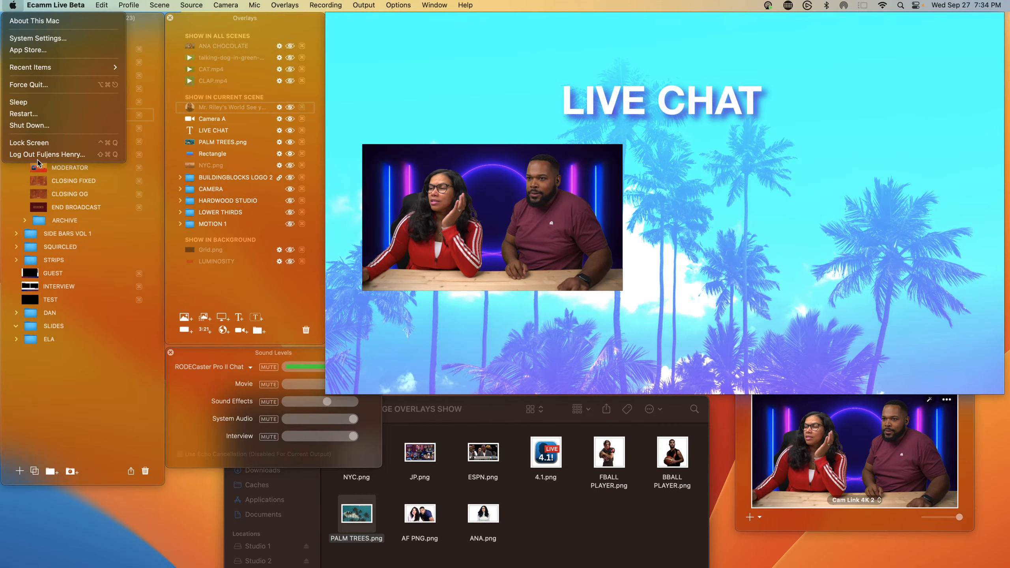
pyautogui.click(105, 298)
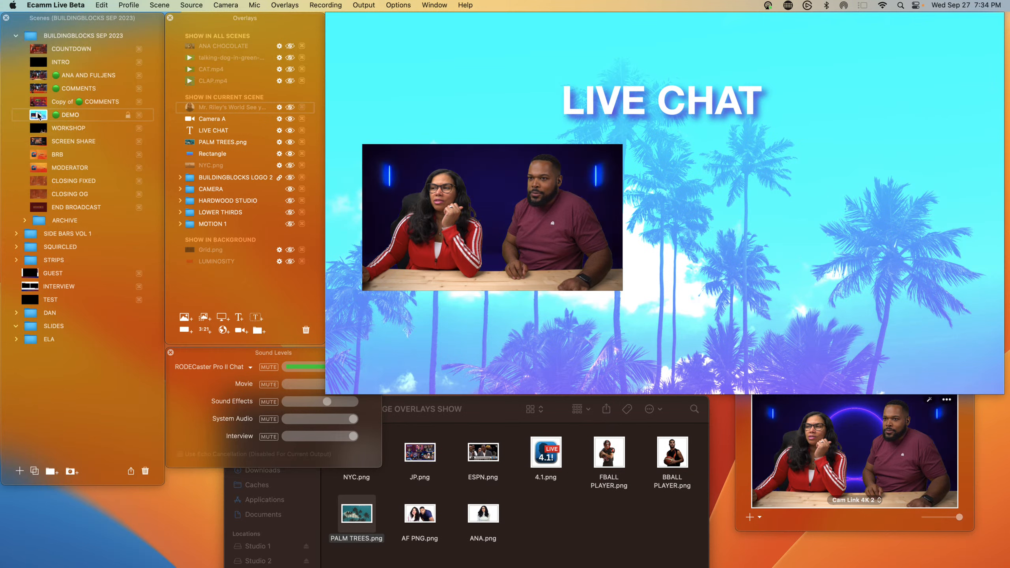
pyautogui.press('super+d')
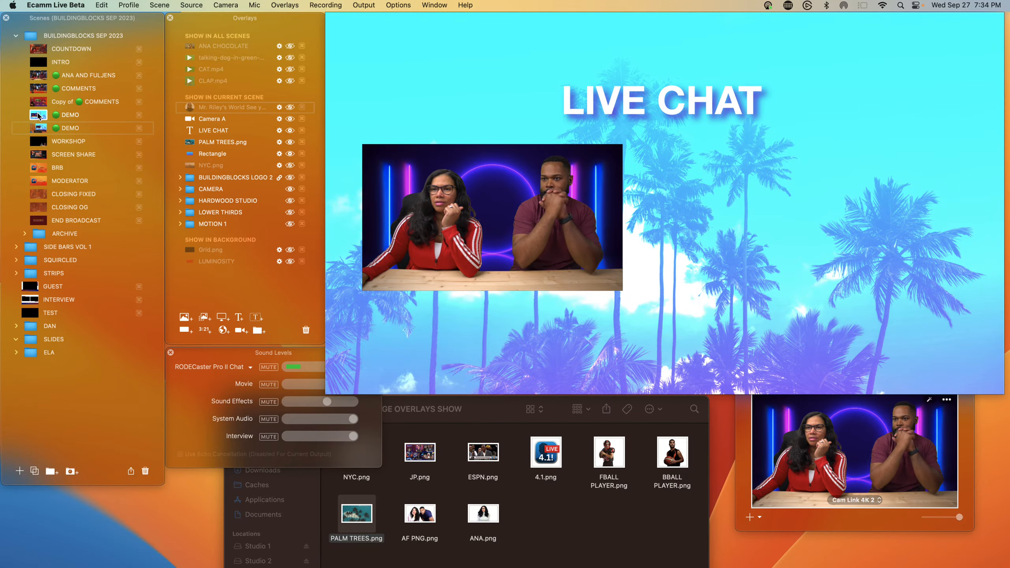
pyautogui.click(38, 115)
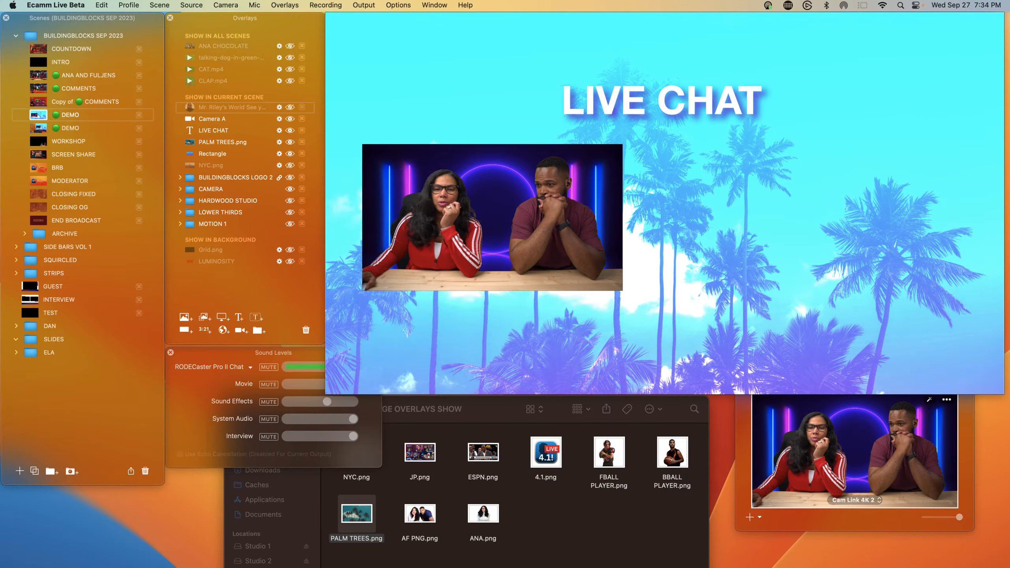
# Step: Show the comment overlay and add a placeholder comment overlay to the scene
pyautogui.click(290, 107)
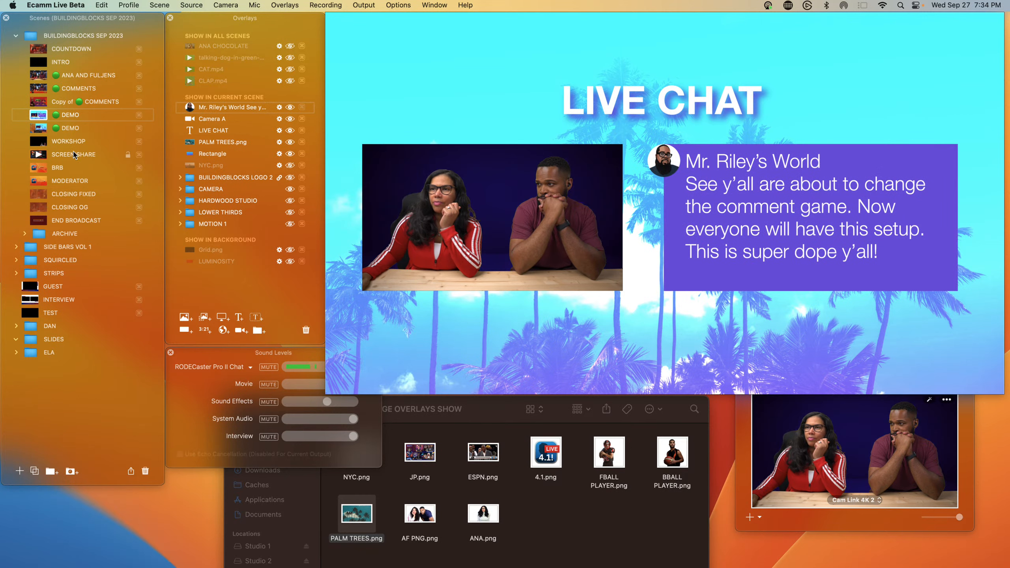
pyautogui.click(290, 7)
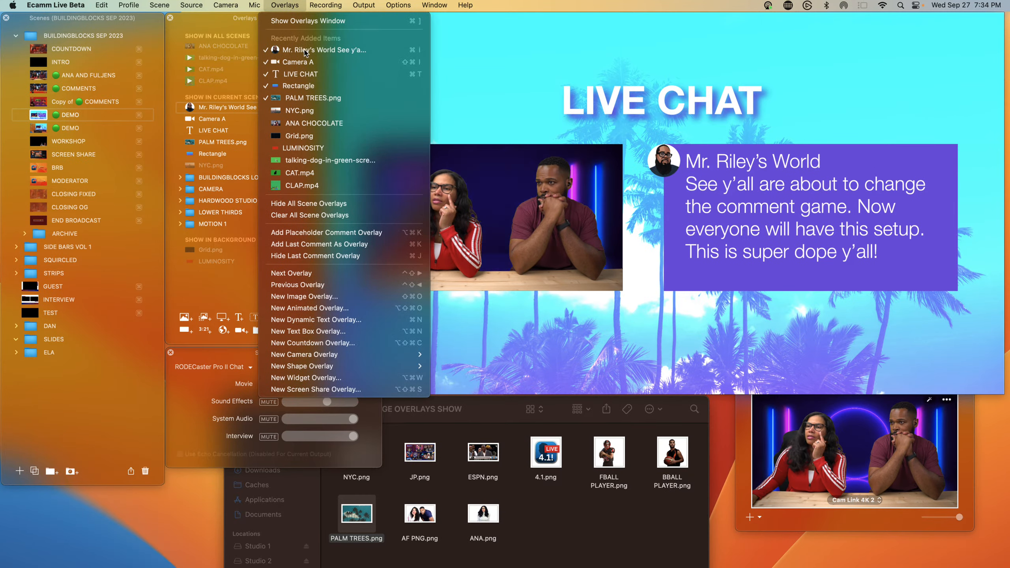
pyautogui.click(317, 232)
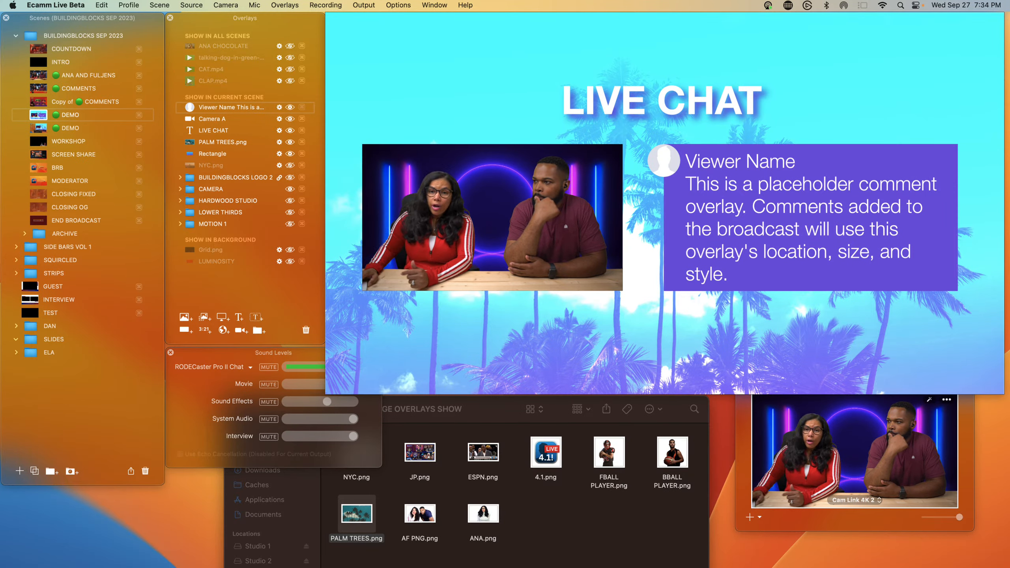
pyautogui.click(290, 107)
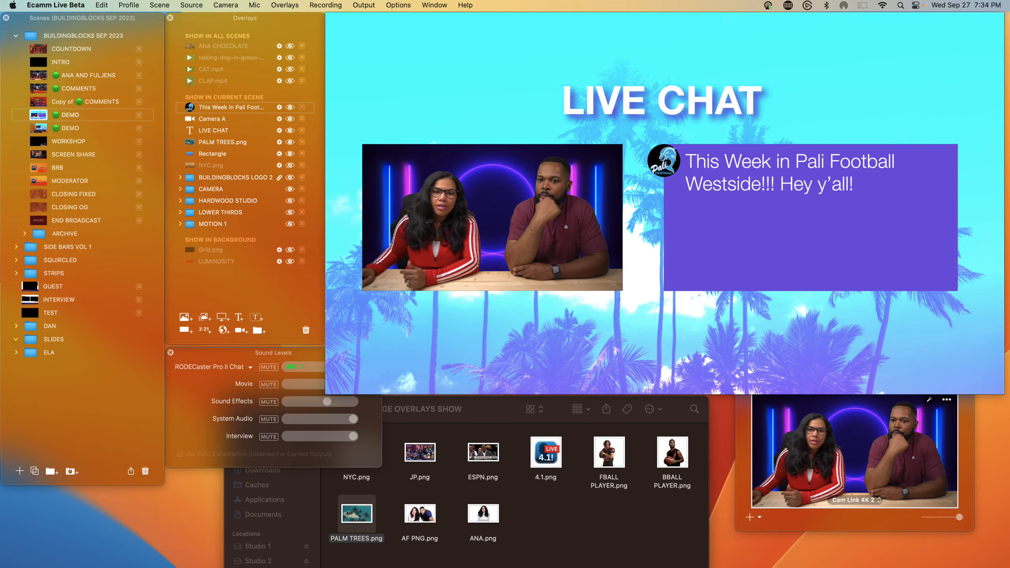
# Step: Add a viewer comment to the scene and shrink it into a thin bar near the lower left
pyautogui.moveTo(1, 318); pyautogui.dragTo(655, 347)
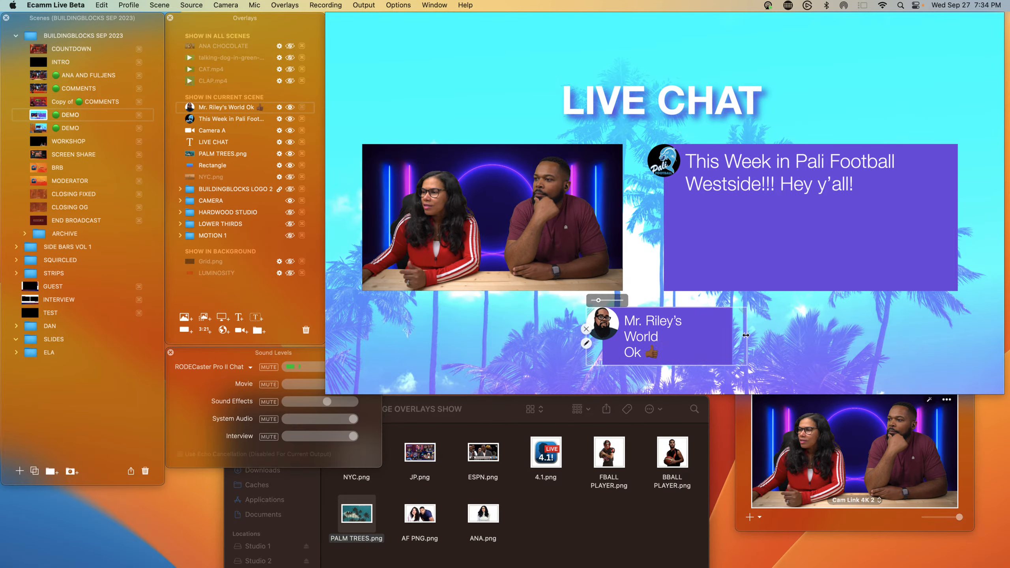
pyautogui.moveTo(867, 339); pyautogui.dragTo(614, 350)
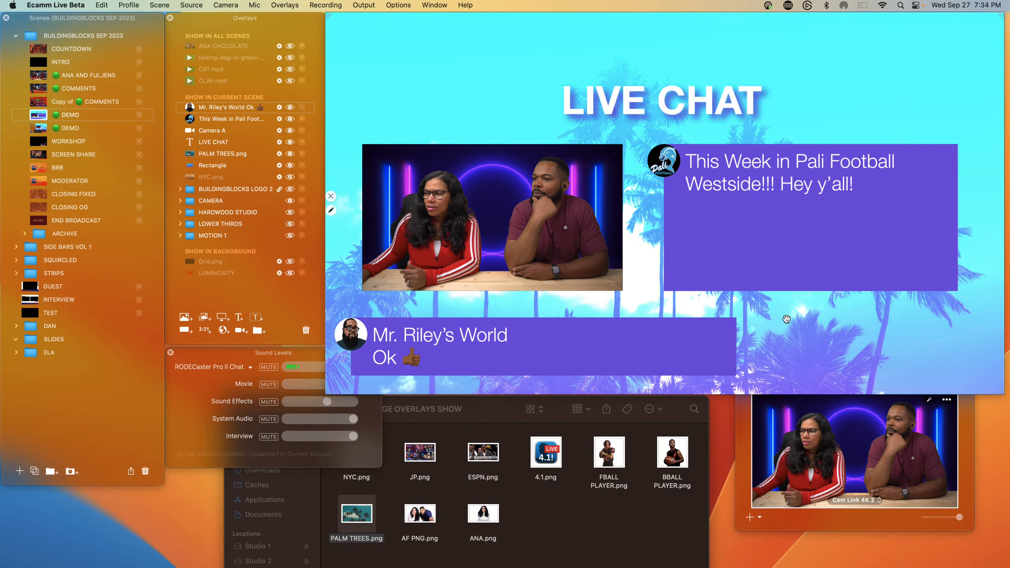
pyautogui.moveTo(714, 322); pyautogui.dragTo(557, 347)
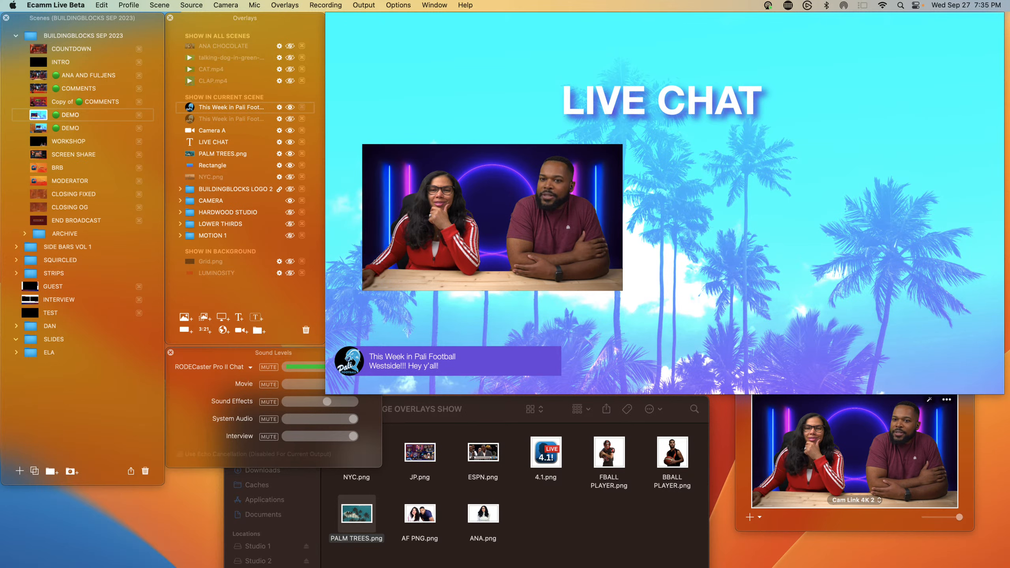
# Step: Add another viewer comment and enlarge it into a large panel beside the camera feed
pyautogui.moveTo(2, 195); pyautogui.dragTo(735, 179)
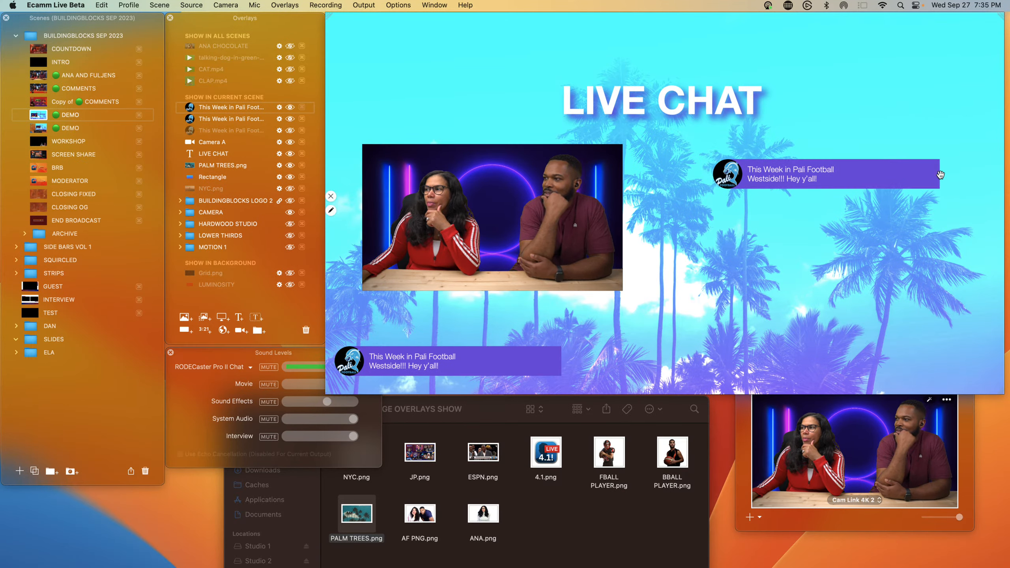
pyautogui.moveTo(940, 175); pyautogui.dragTo(980, 293)
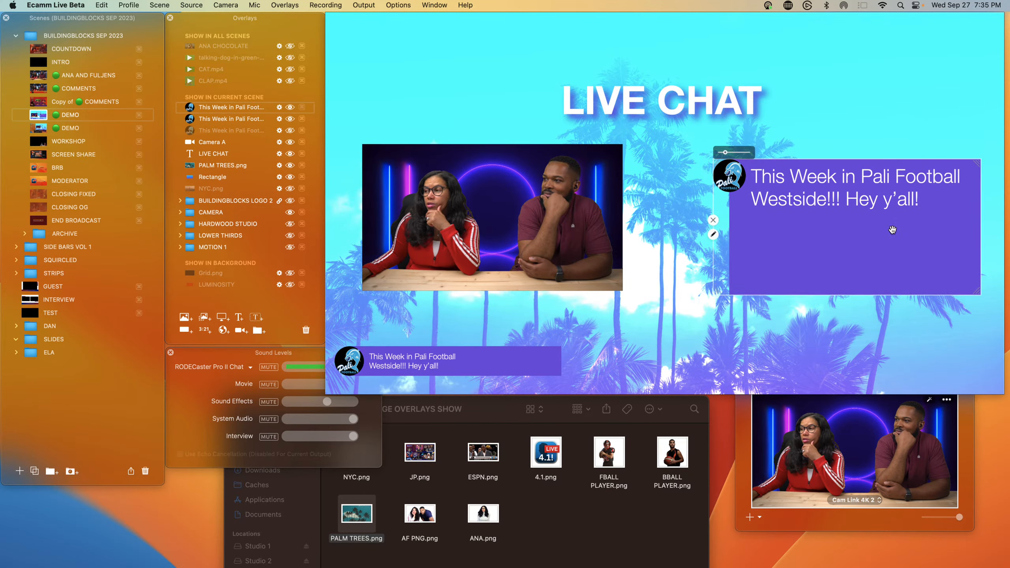
pyautogui.moveTo(892, 230); pyautogui.dragTo(811, 206)
# Step: Widen the lower comment bar, then hide it
pyautogui.click(524, 361)
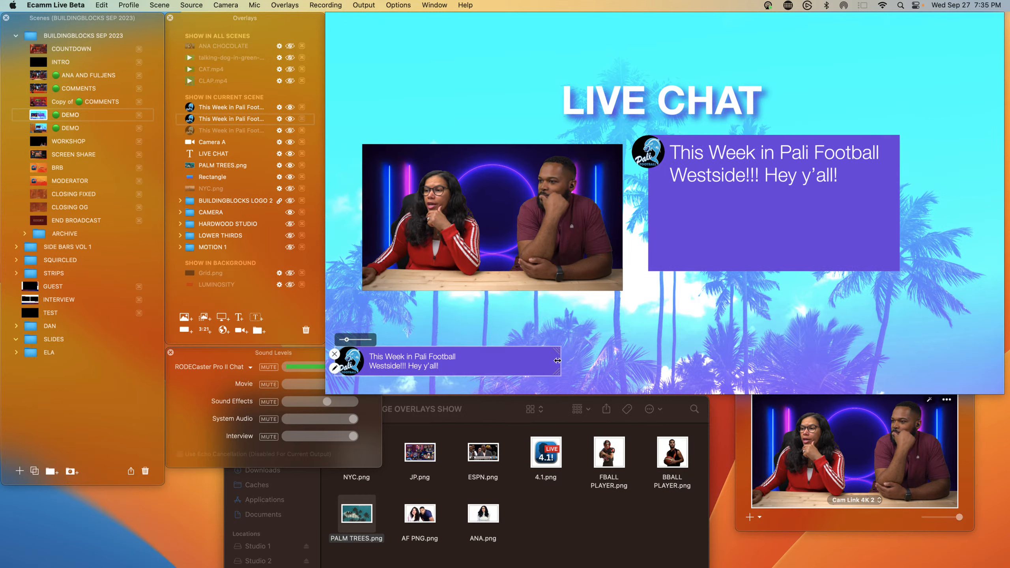
pyautogui.moveTo(558, 360); pyautogui.dragTo(650, 359)
pyautogui.click(340, 340)
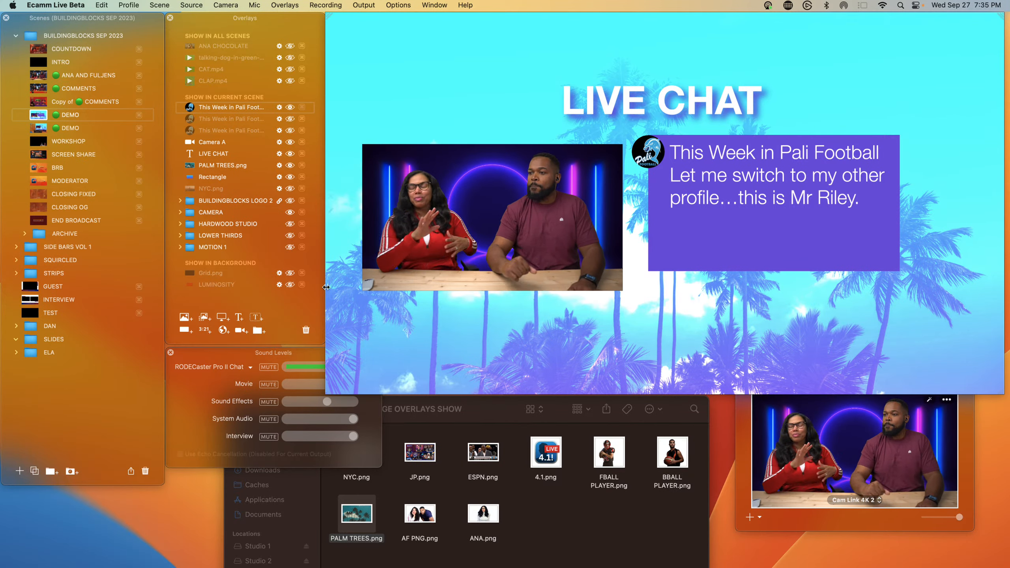
# Step: Open the preferences and review the General settings
pyautogui.click(458, 329)
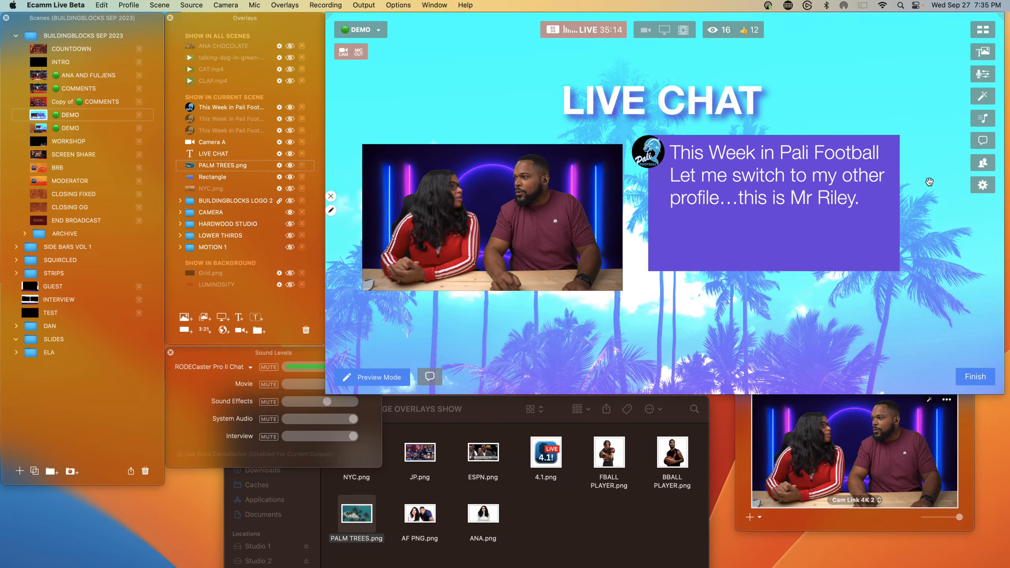
pyautogui.click(982, 185)
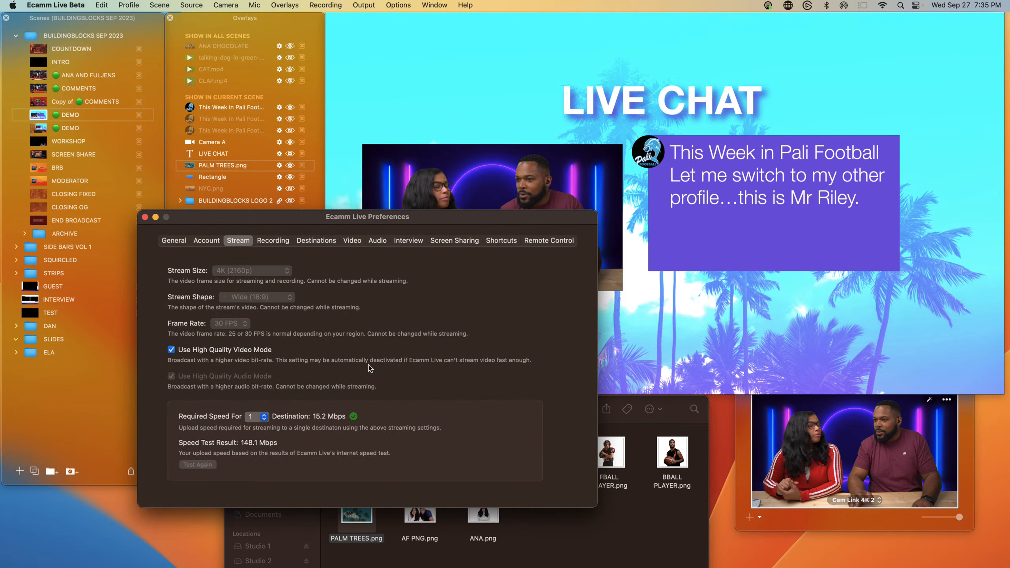
pyautogui.click(173, 241)
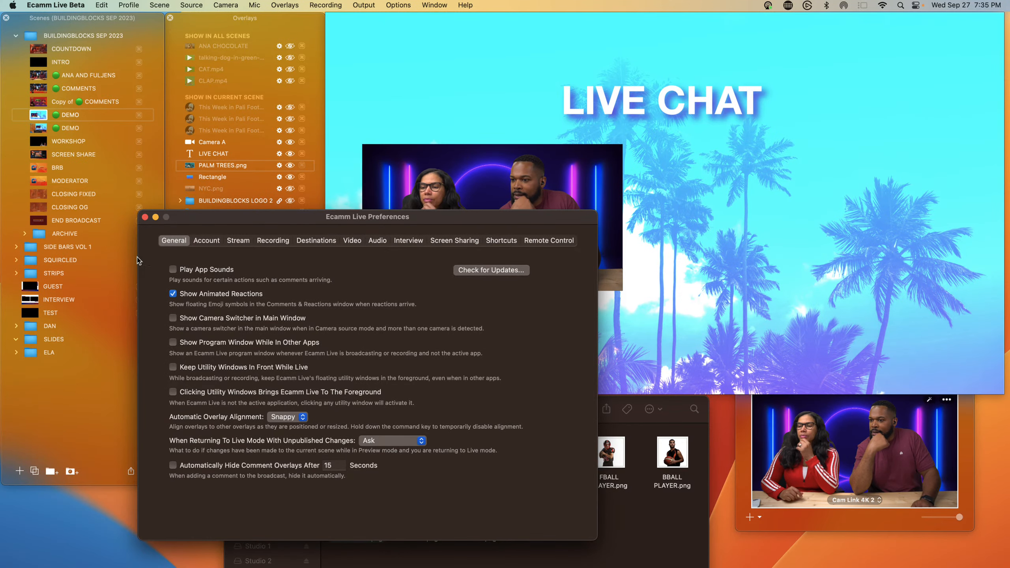
pyautogui.click(145, 217)
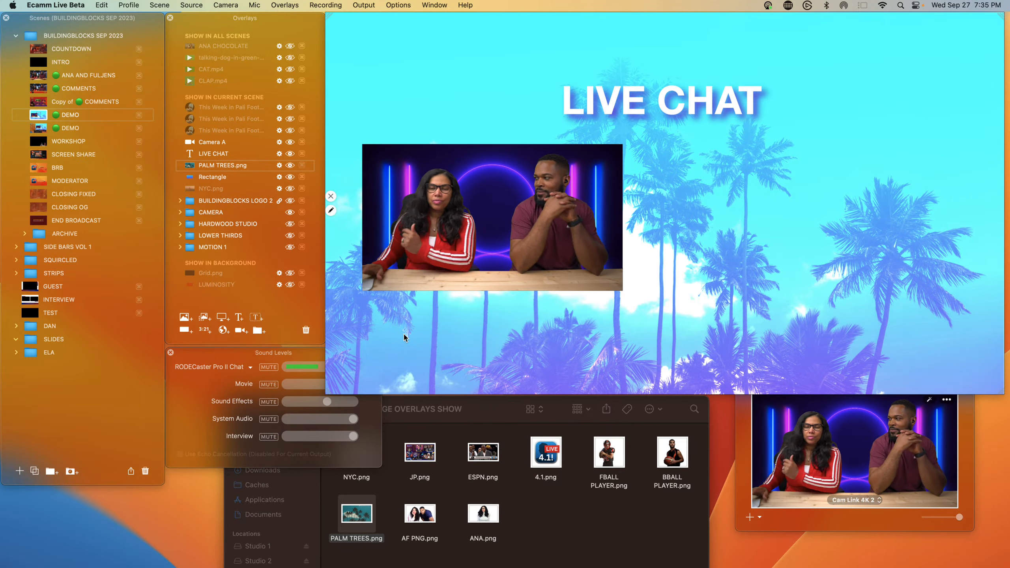
# Step: Add the Mr. Riley's World comment and stretch it into a wide bar along the lower left of the scene
pyautogui.click(289, 107)
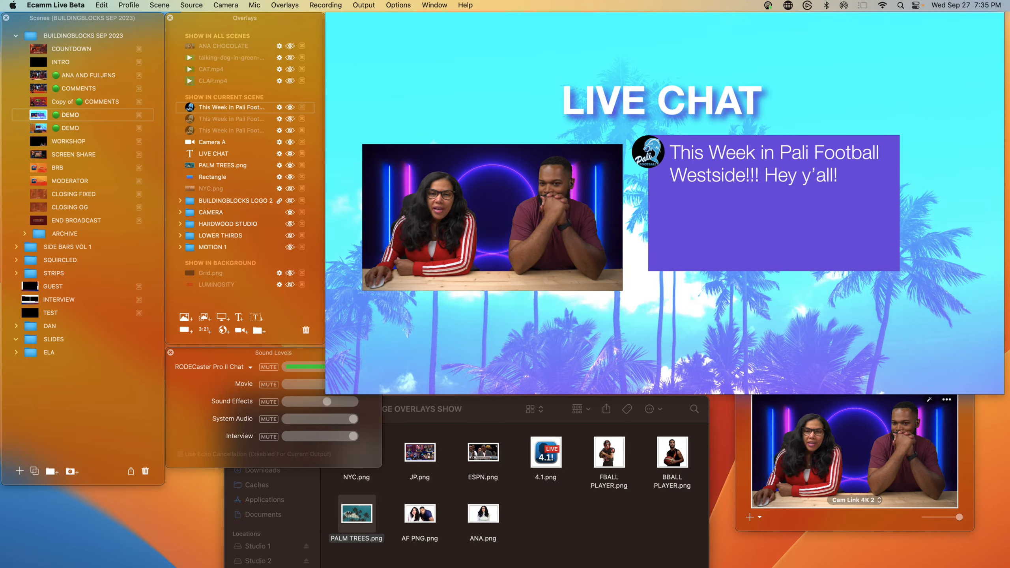
pyautogui.moveTo(0, 278); pyautogui.dragTo(406, 327)
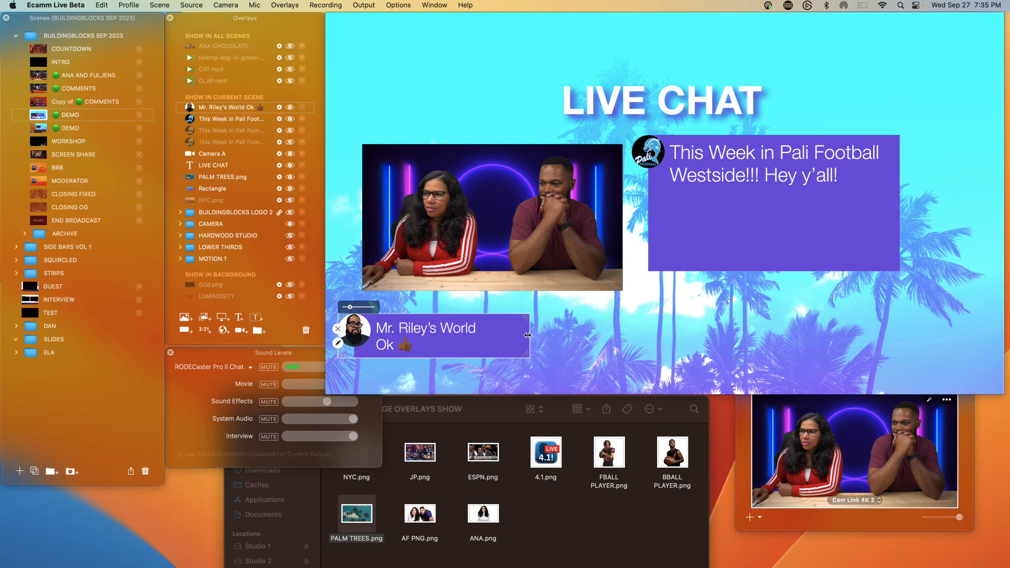
pyautogui.moveTo(526, 335); pyautogui.dragTo(721, 335)
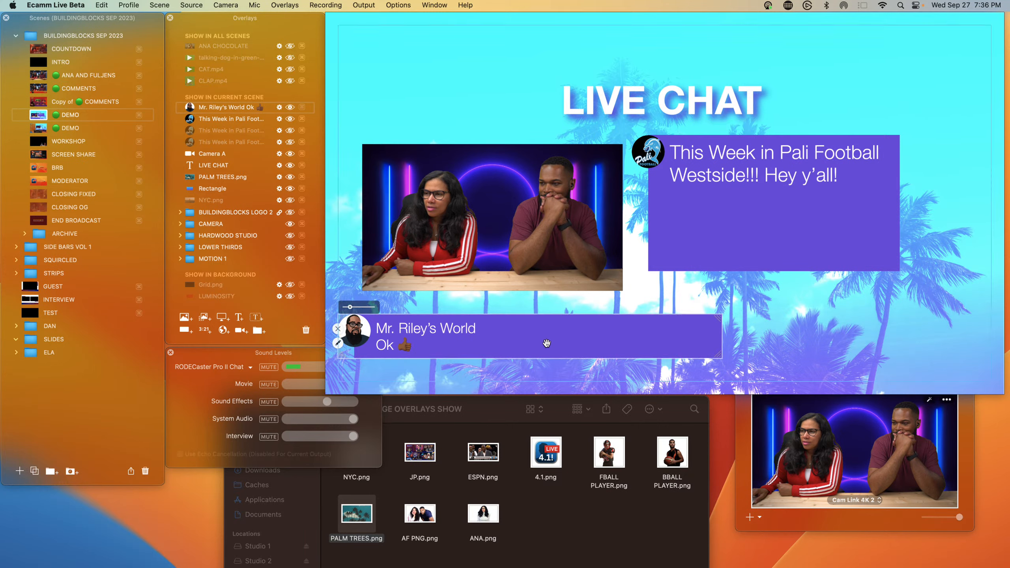
pyautogui.moveTo(546, 343); pyautogui.dragTo(565, 349)
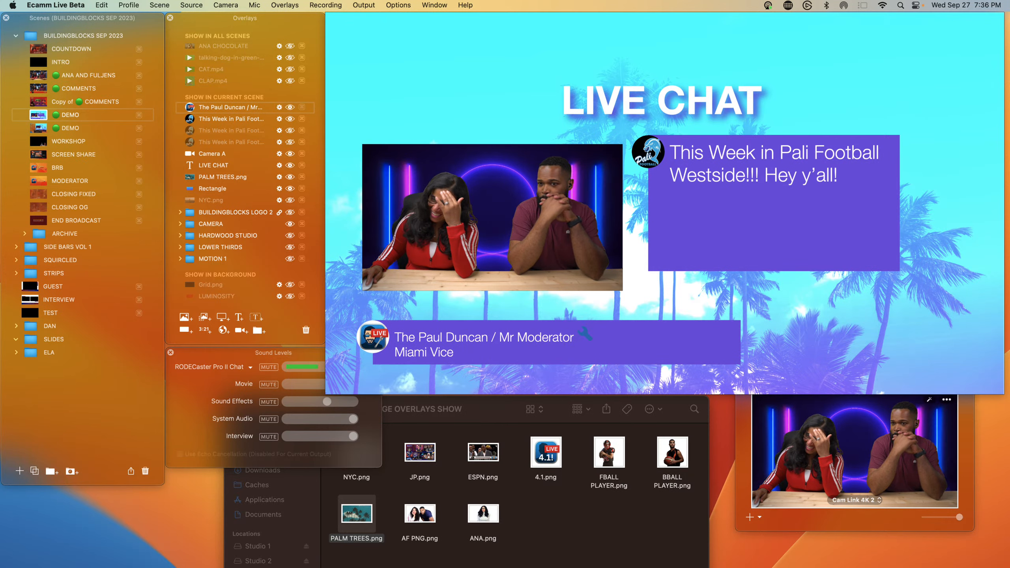
pyautogui.click(692, 196)
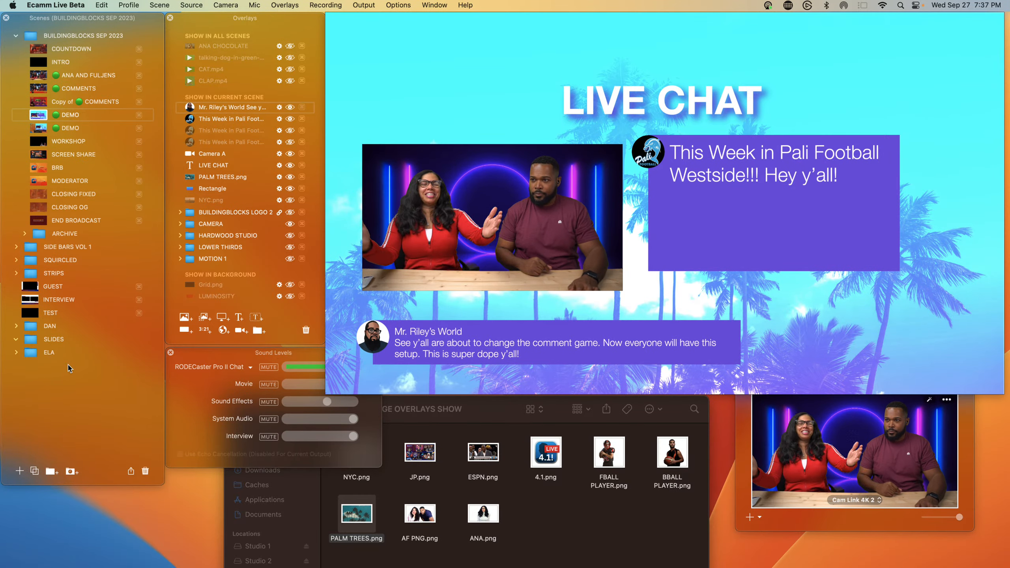
pyautogui.click(345, 288)
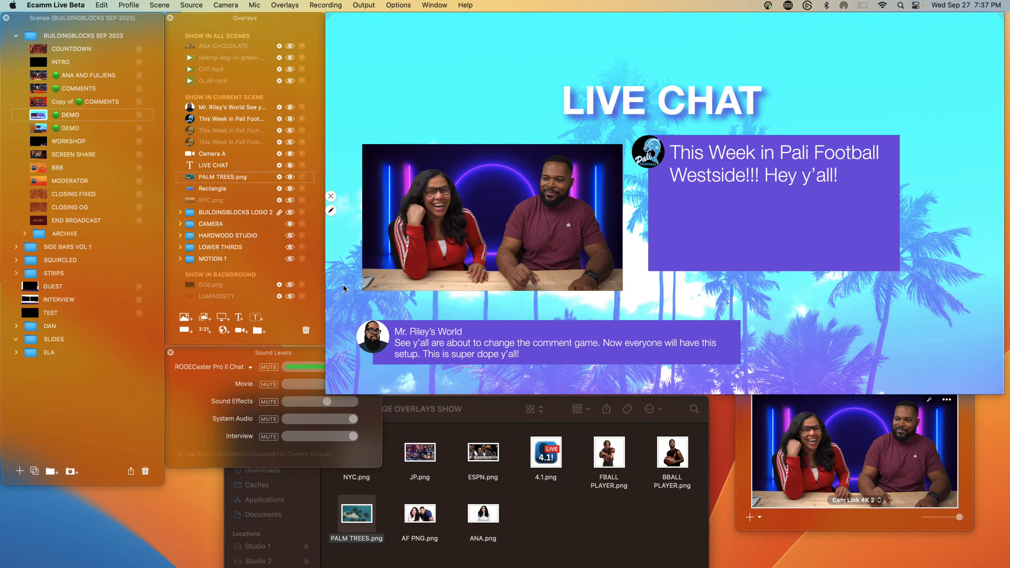